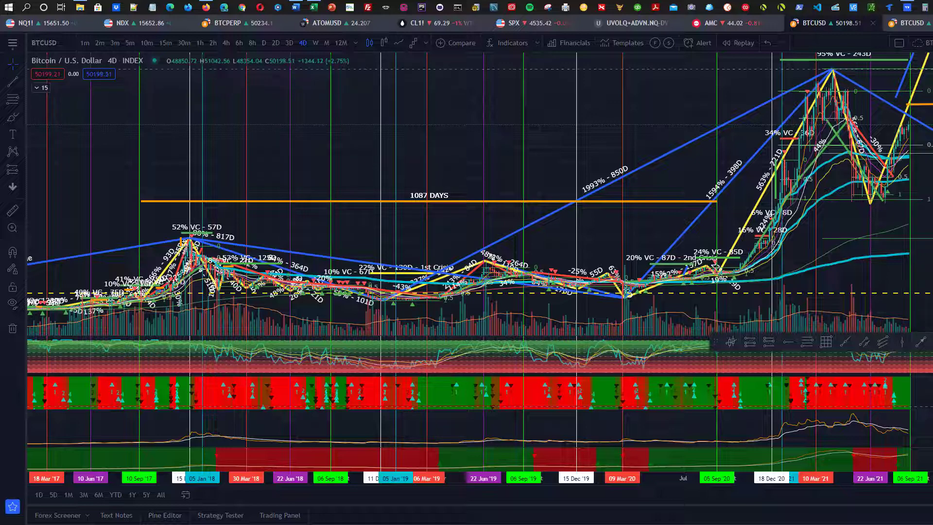
Compare the daily and 4D BTCUSD charts and examine the 4D price history back to 2011
click(904, 22)
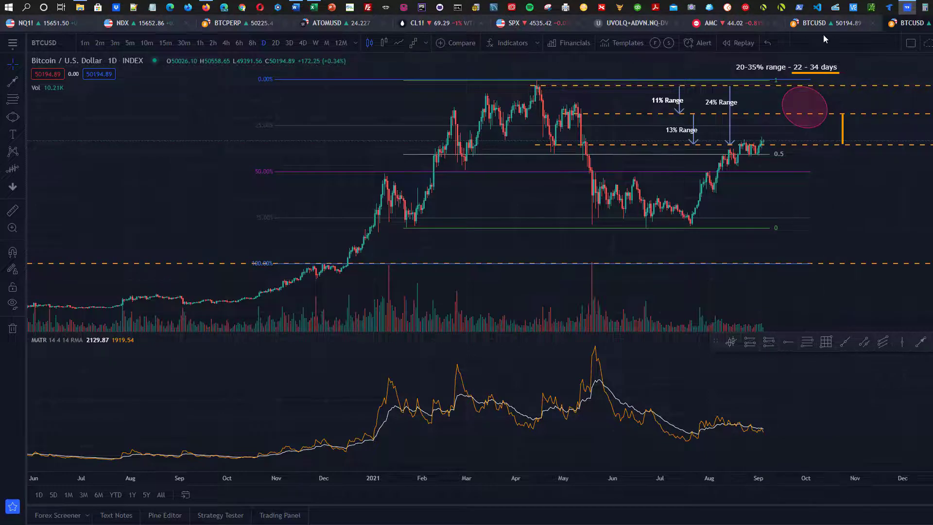
click(908, 23)
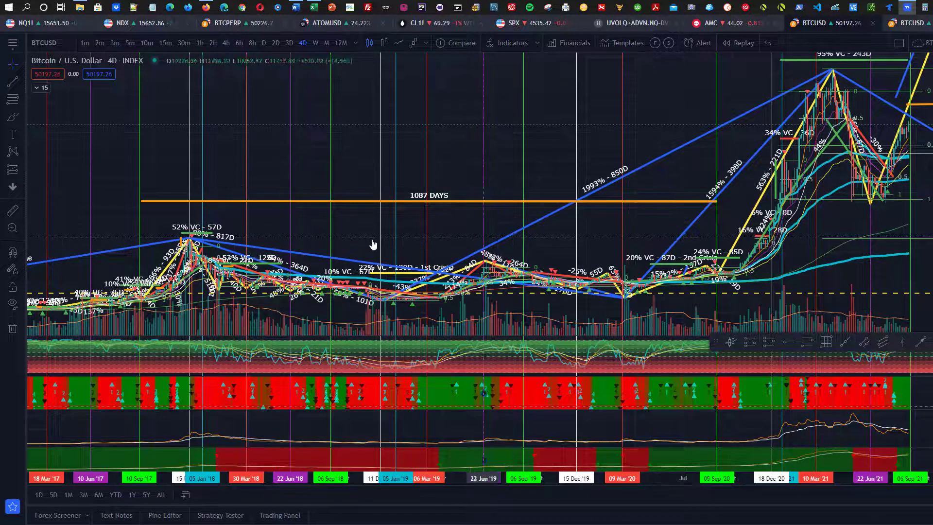
scroll(371, 238, up, 3)
scroll(371, 238, down, 2)
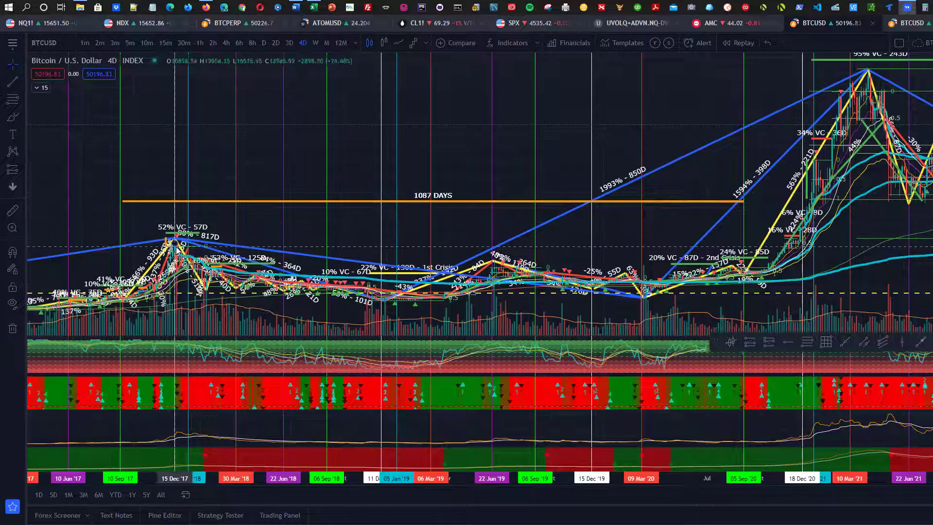
scroll(282, 248, down, 4)
drag(282, 248, 323, 245)
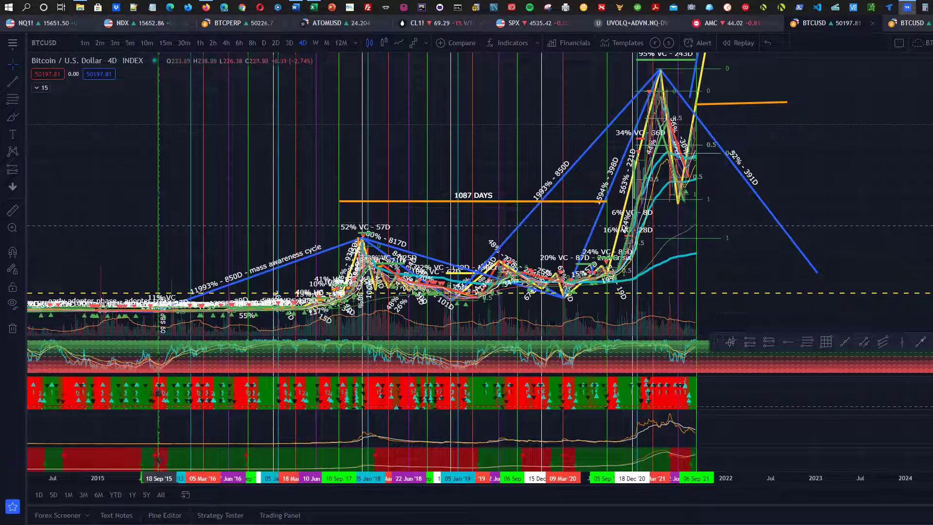
drag(210, 212, 416, 173)
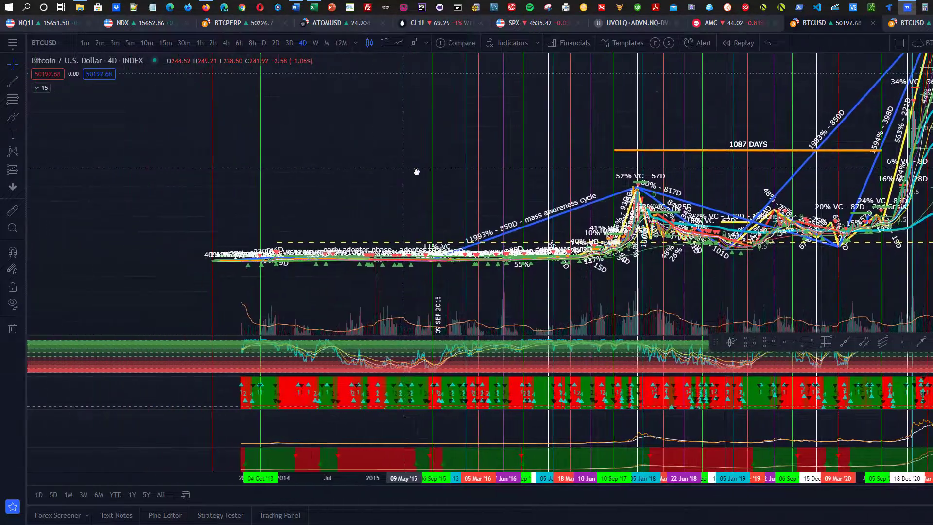
drag(122, 231, 220, 209)
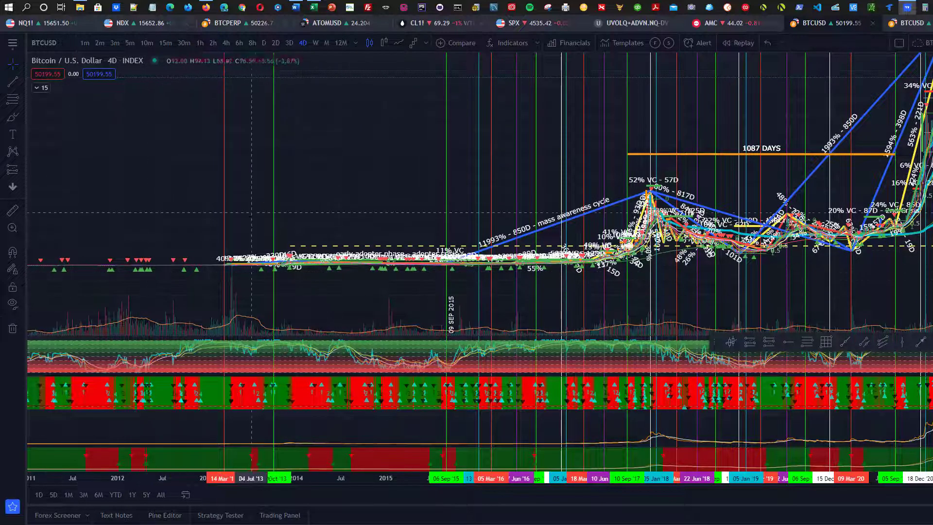
Examine the mass awareness cycle on the 4D chart from September 2015 to the December 2017 high
shift+click(223, 223)
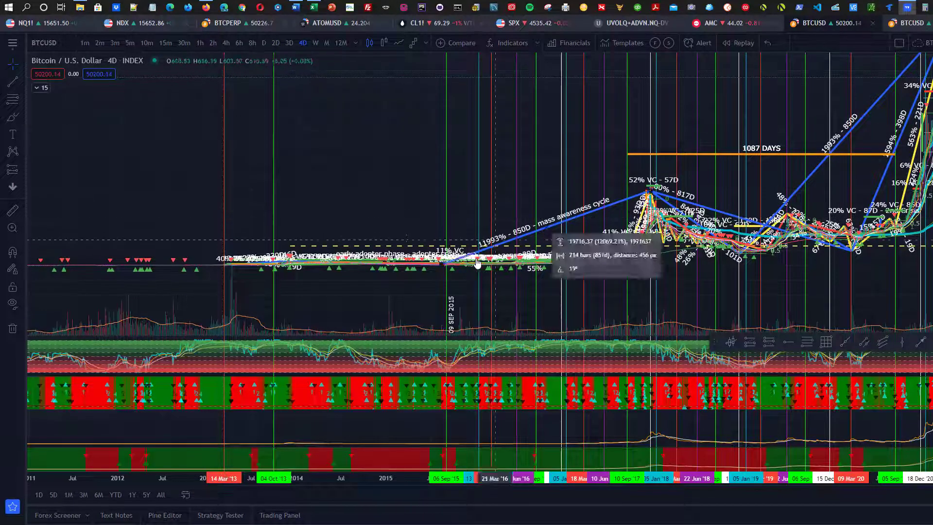
scroll(547, 228, up, 5)
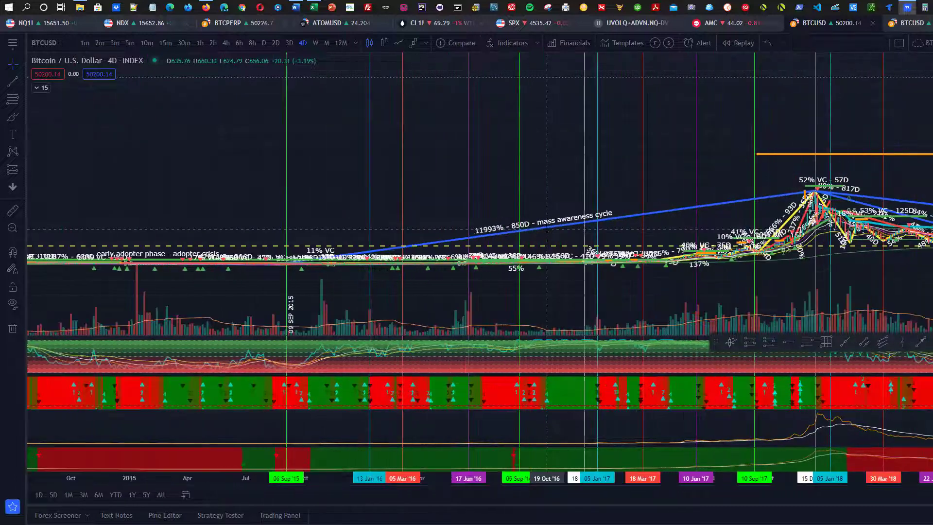
scroll(547, 229, up, 2)
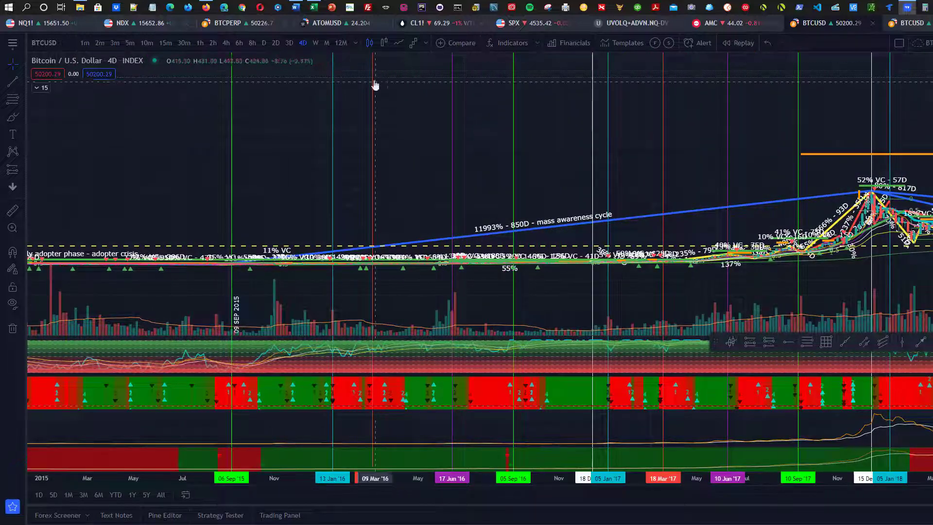
Switch to Word and read through the table of contents of the Ultimate Bitcoin Analsys - 2021 document
click(314, 7)
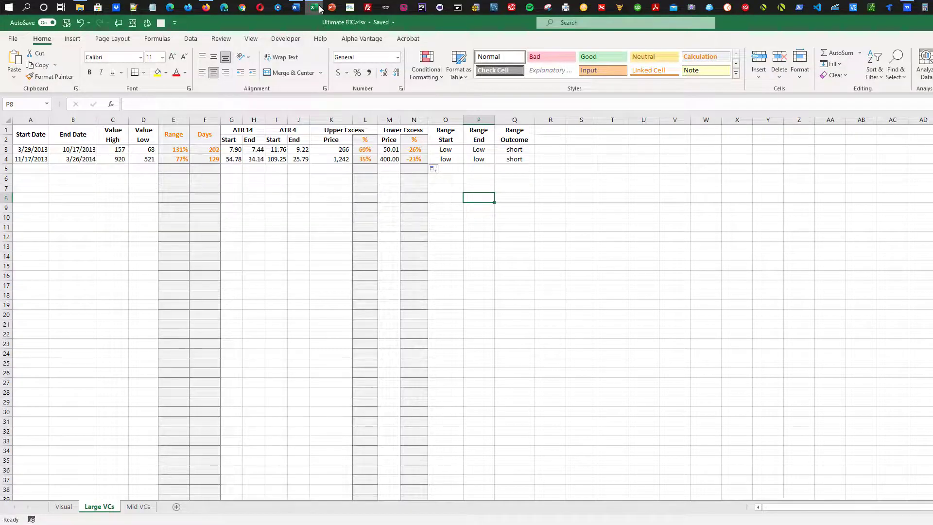
click(296, 8)
scroll(212, 358, down, 15)
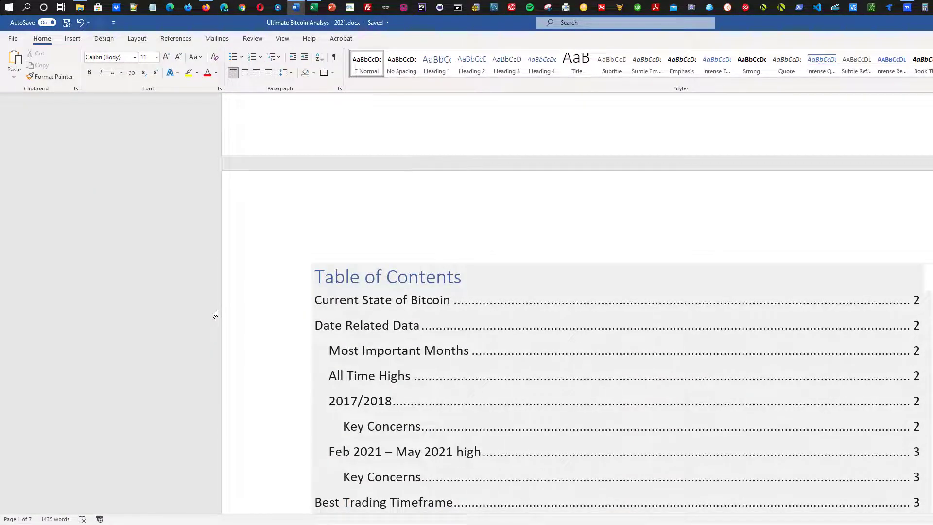
scroll(215, 315, down, 3)
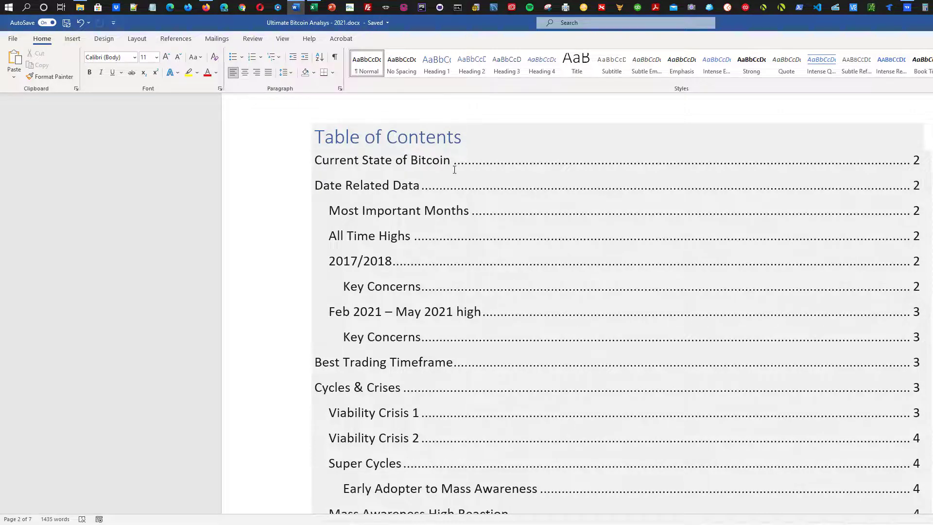
scroll(454, 169, down, 1)
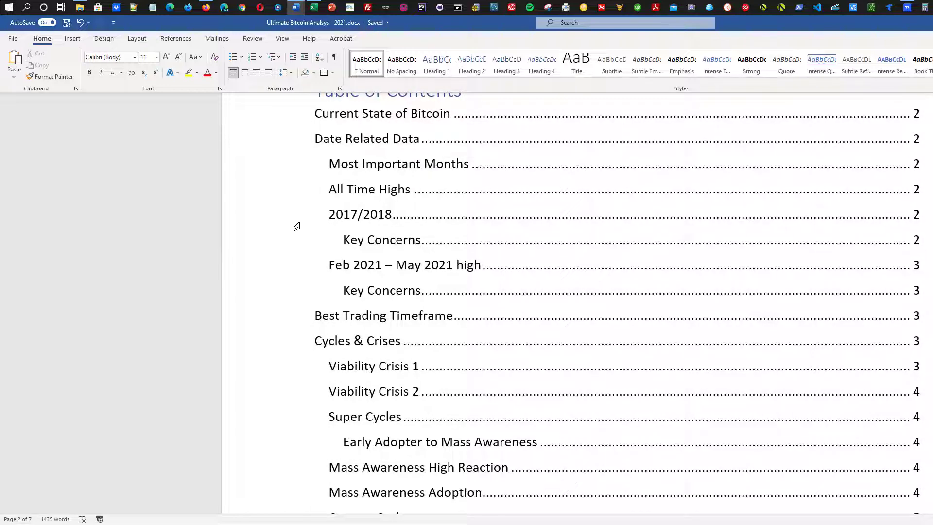
click(294, 223)
scroll(316, 154, down, 3)
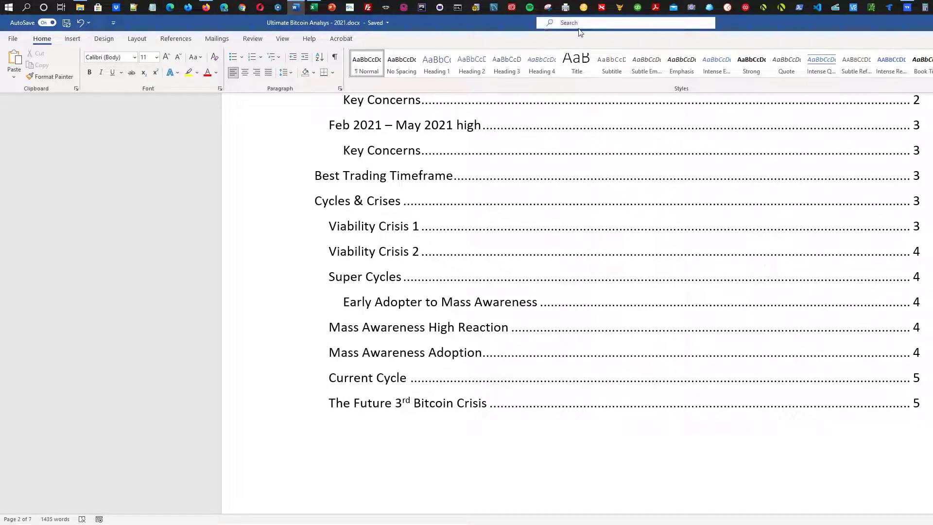
Switch to the Ultimate BTC workbook in Excel and review the Visual, Large VCs and Mid VCs sheets
click(315, 13)
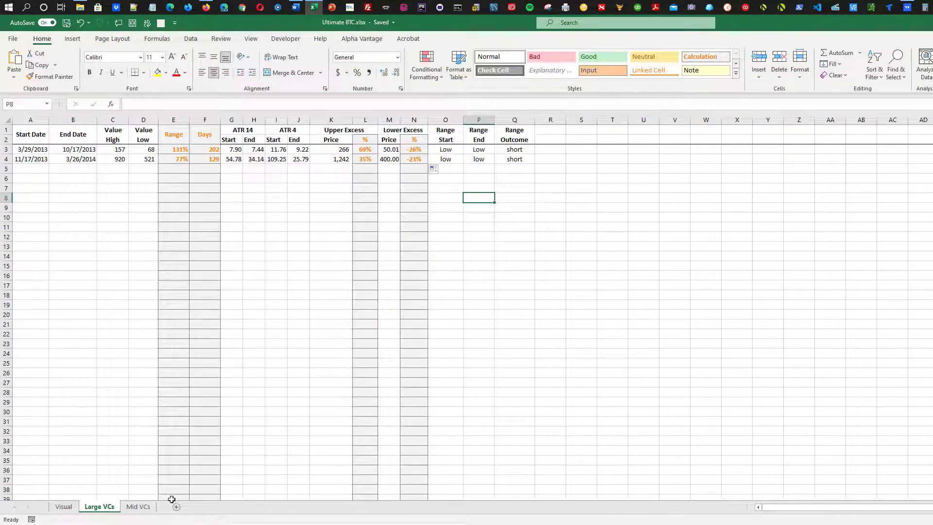
click(64, 506)
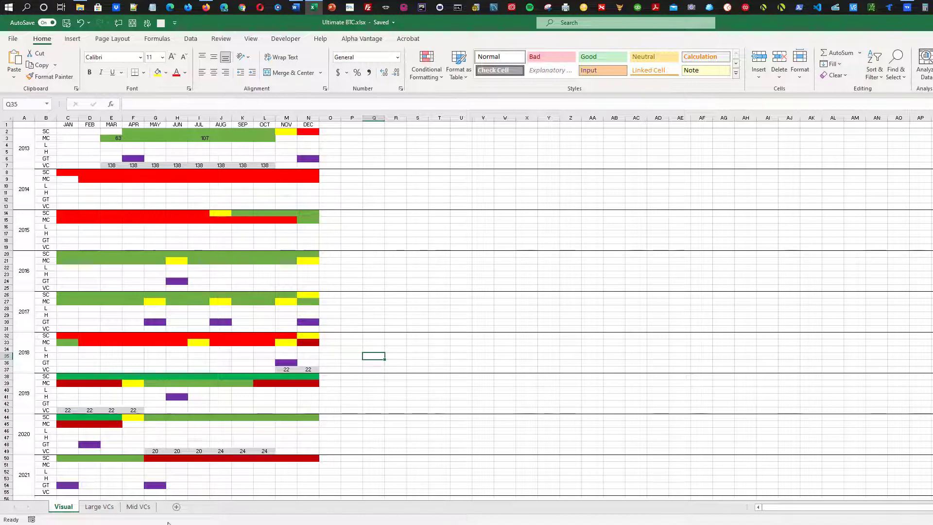
click(99, 507)
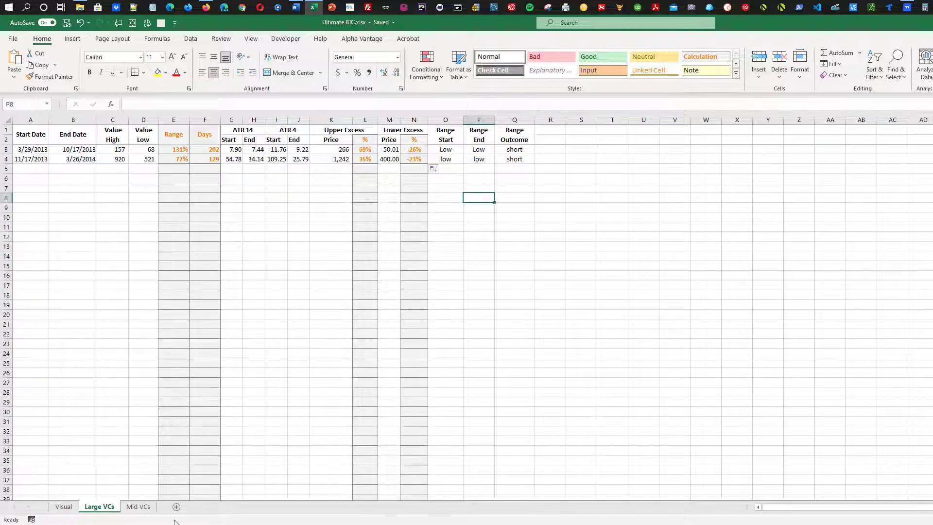
click(134, 506)
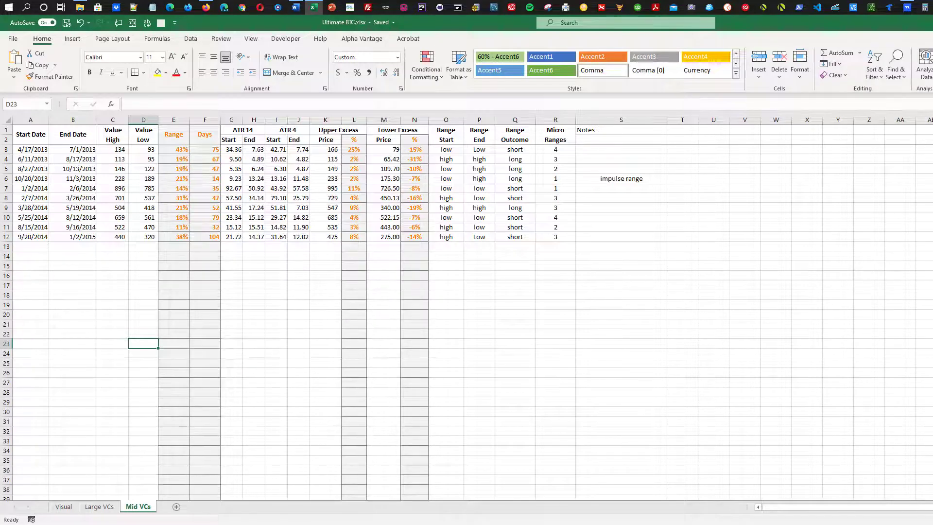
Switch to Firefox and review the highs, lows and monthly statistics on the BTC ULTIMATE spreadsheet's Meaningful LH sheet
click(203, 13)
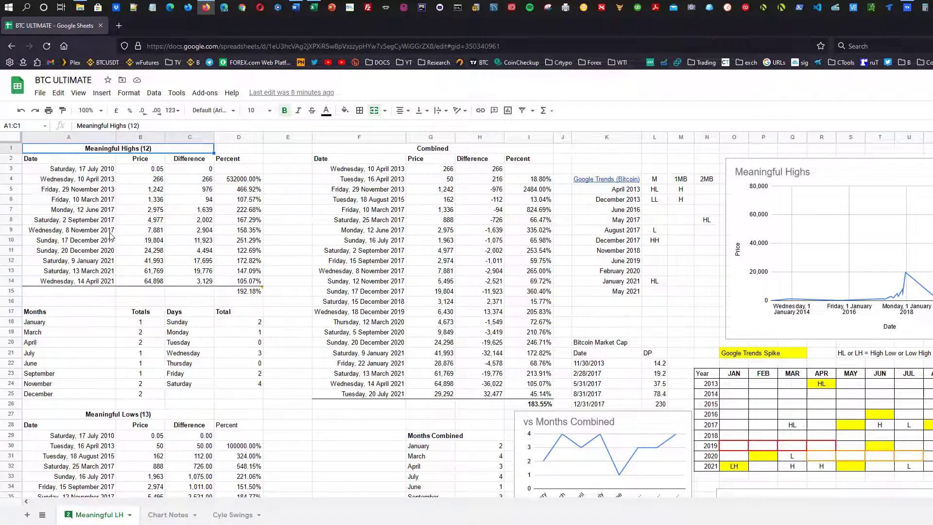
scroll(170, 365, down, 2)
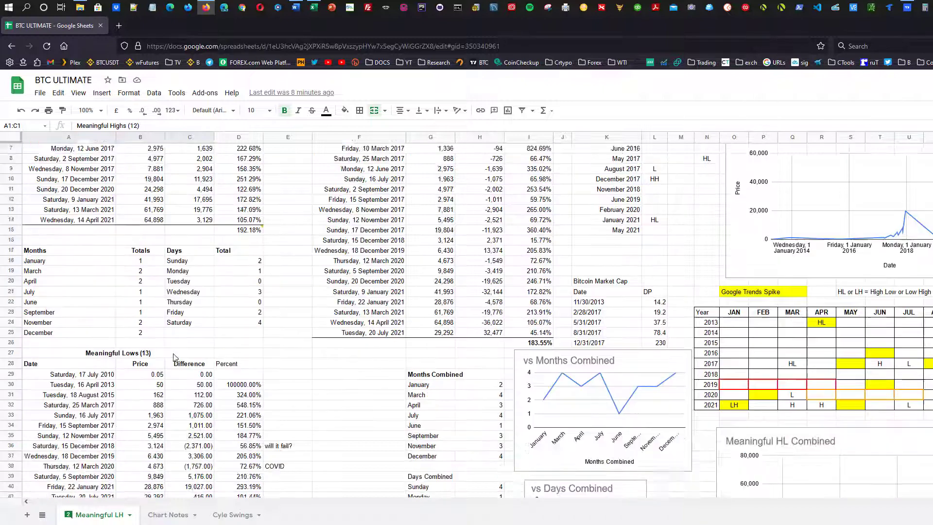
scroll(174, 357, down, 2)
scroll(553, 362, up, 4)
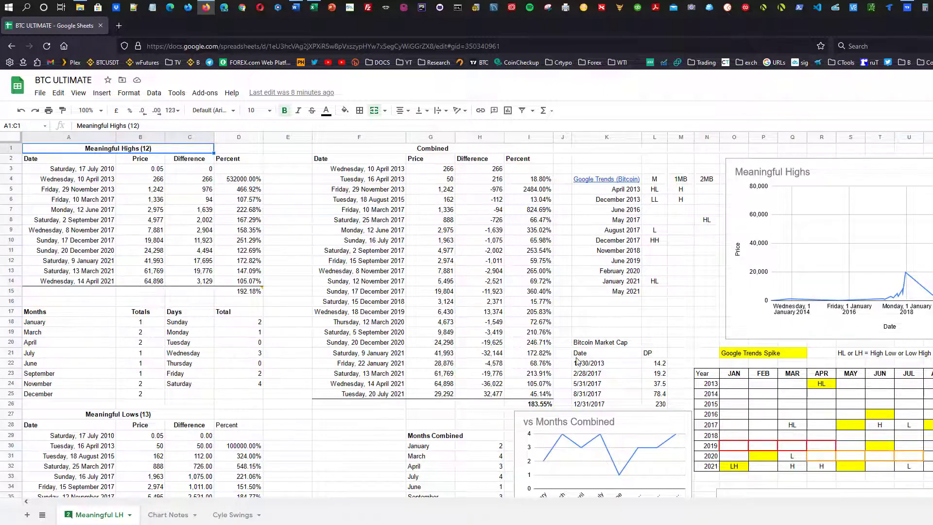
scroll(578, 362, down, 4)
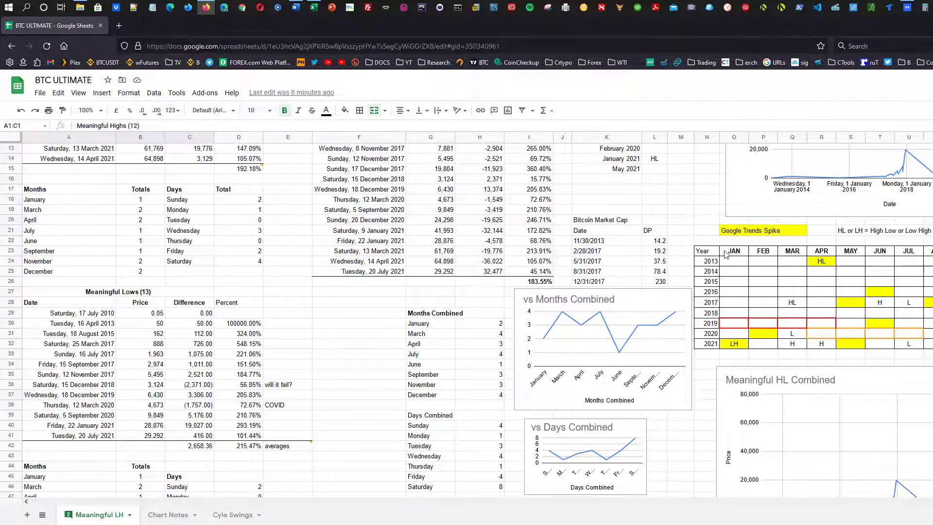
scroll(678, 372, down, 4)
scroll(563, 394, up, 8)
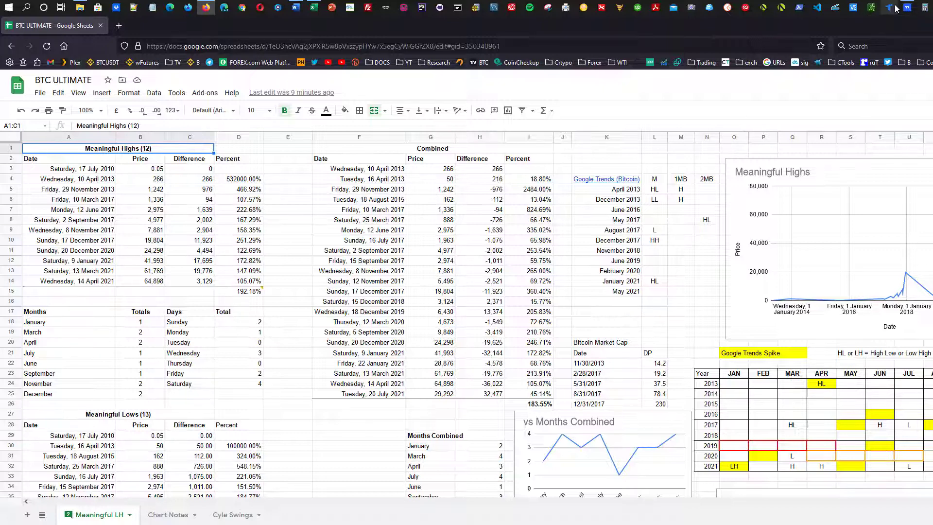
Return to the daily BTCUSD chart in TradingView and enlarge the price pane relative to the MATR indicator
click(912, 7)
click(826, 22)
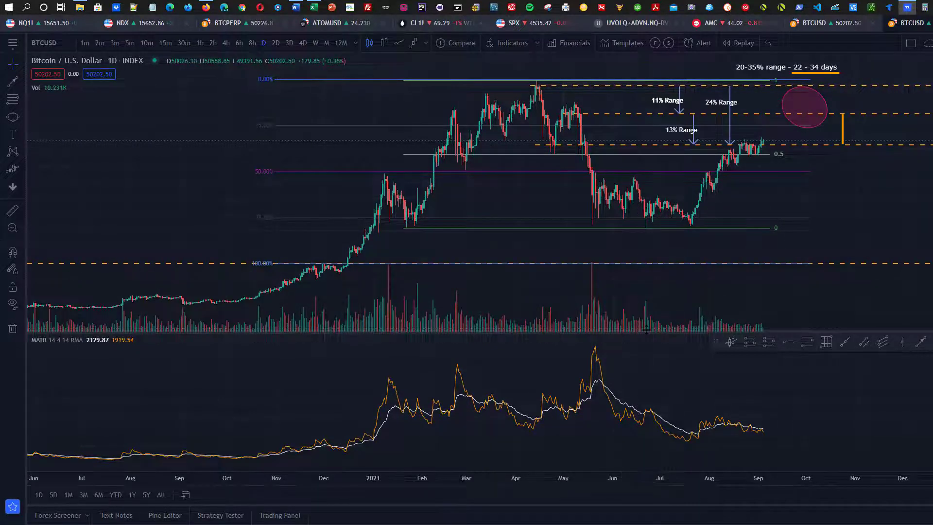
drag(647, 332, 646, 378)
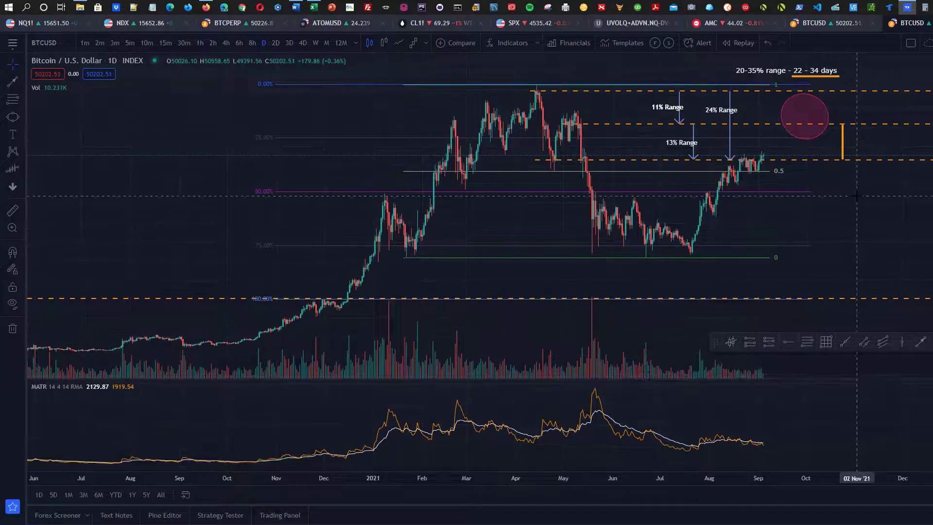
drag(854, 214, 662, 227)
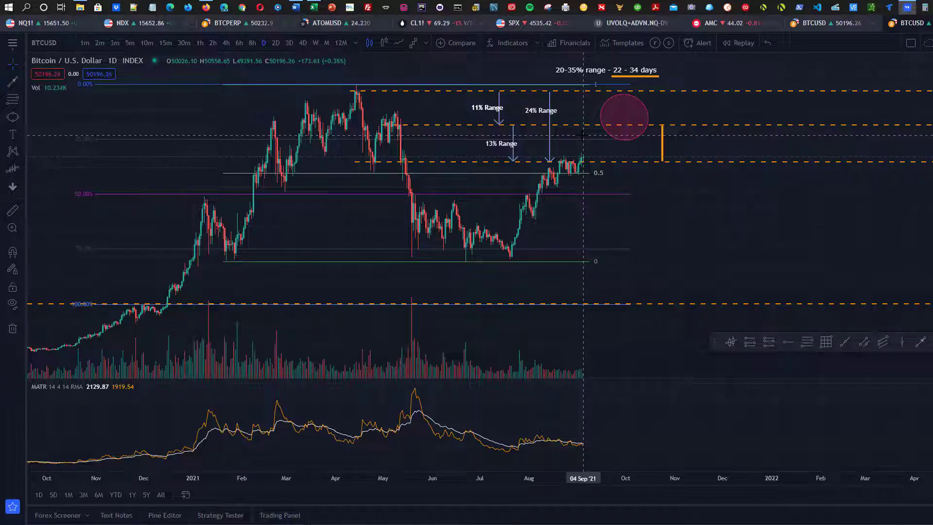
scroll(583, 136, up, 2)
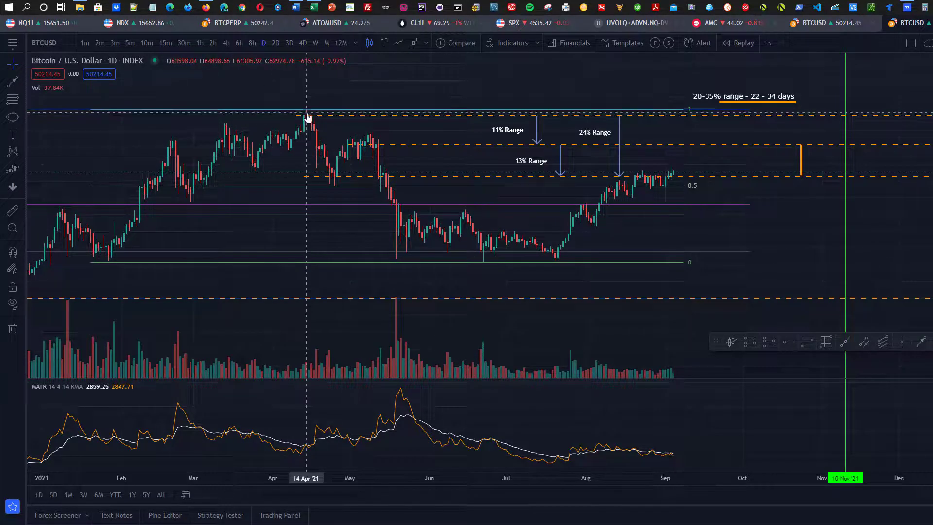
click(919, 342)
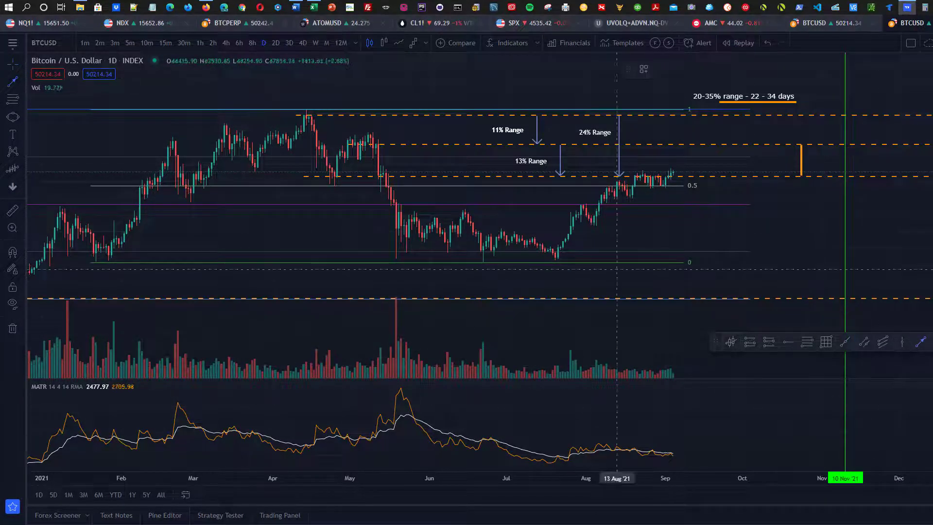
click(312, 105)
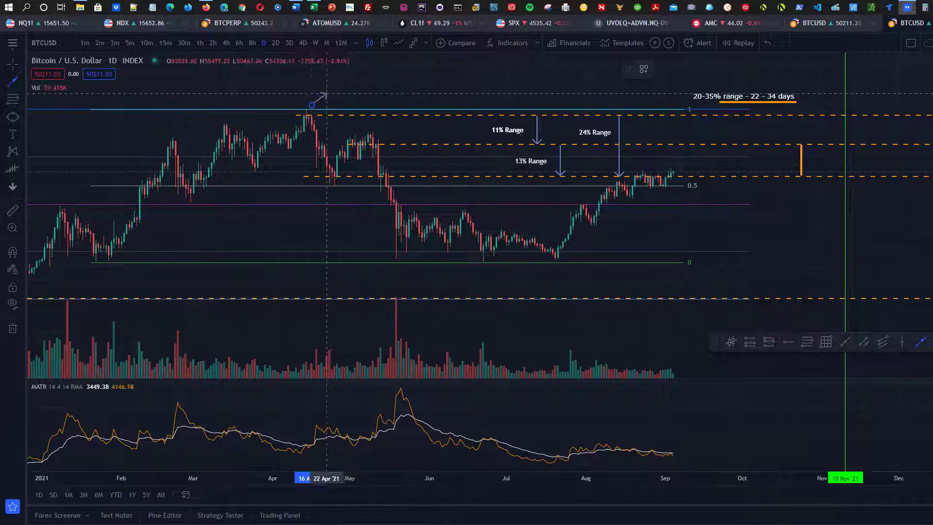
click(342, 101)
key(Delete)
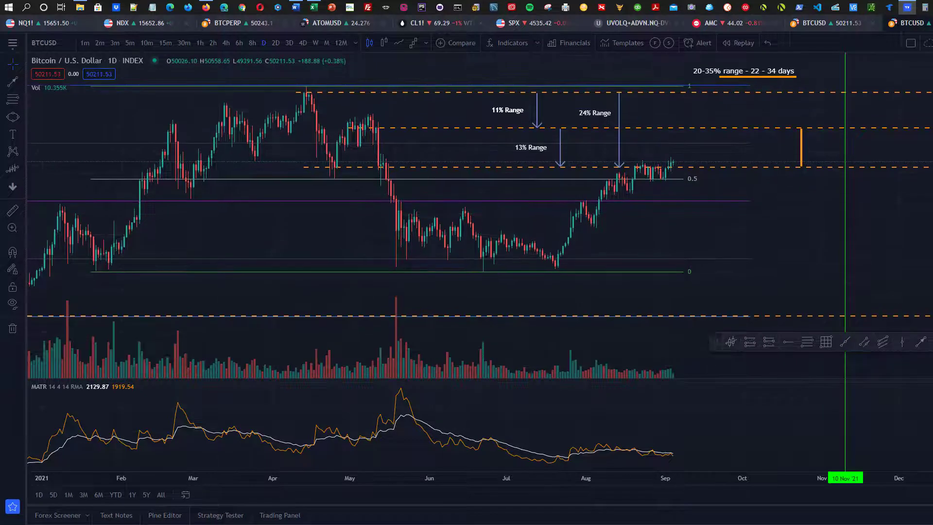
Measure the price range and duration of the consolidation around January 2021 on the daily chart
scroll(493, 258, down, 3)
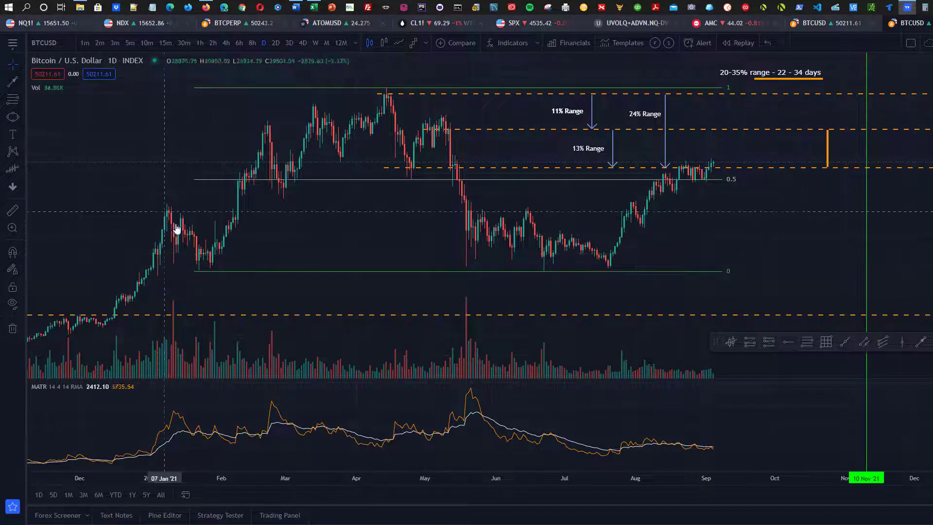
shift+click(144, 212)
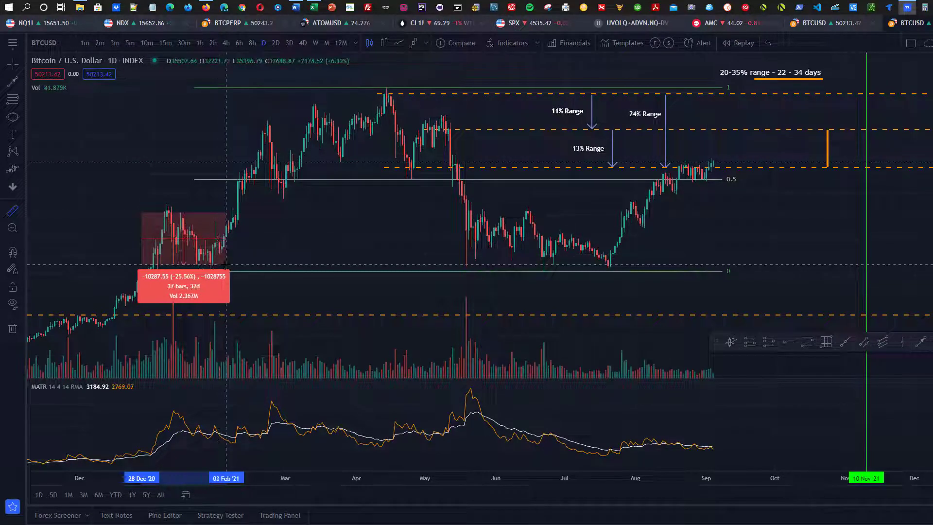
click(223, 265)
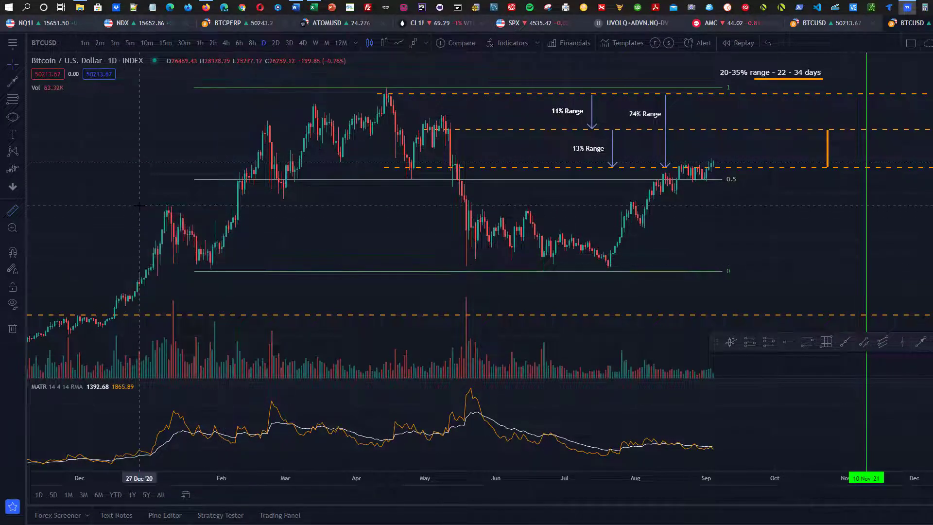
shift+click(149, 212)
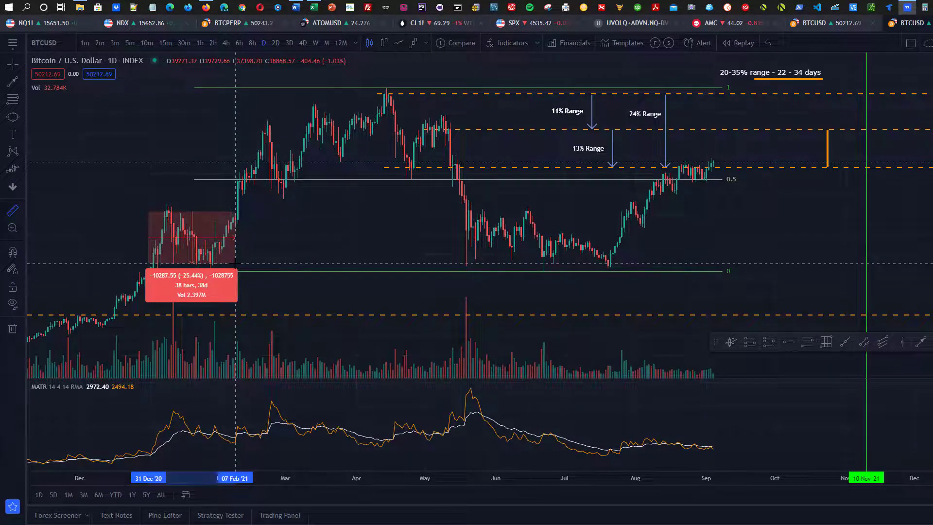
click(214, 257)
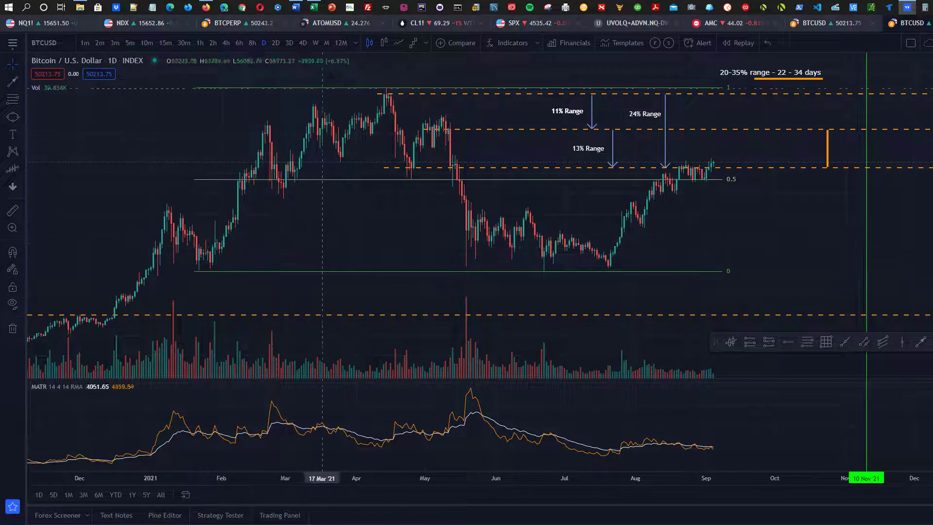
Measure the price range and duration of the mid-May to early-August 2021 consolidation on the daily chart
click(387, 92)
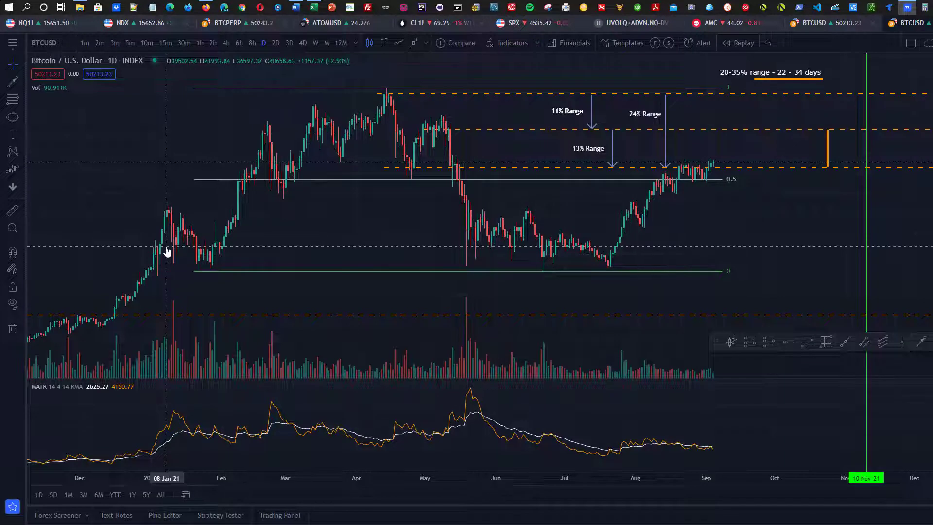
shift+click(462, 204)
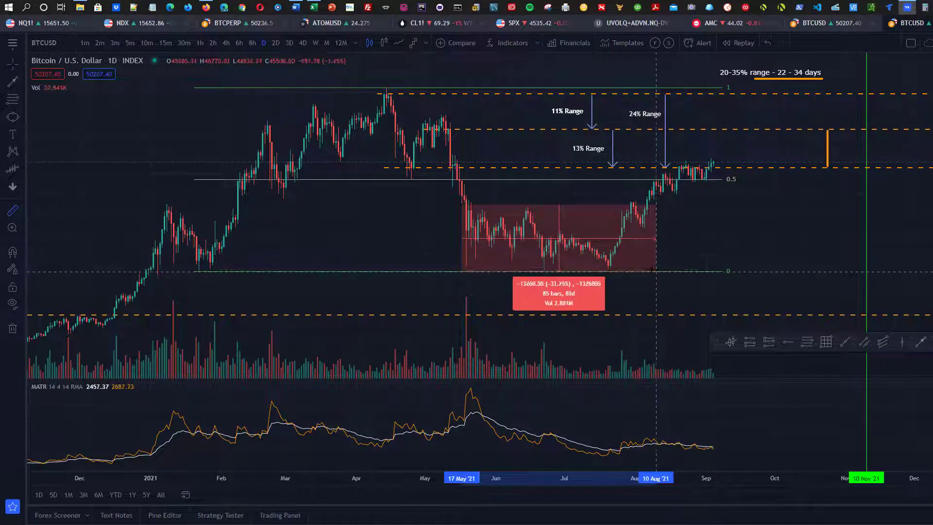
click(652, 268)
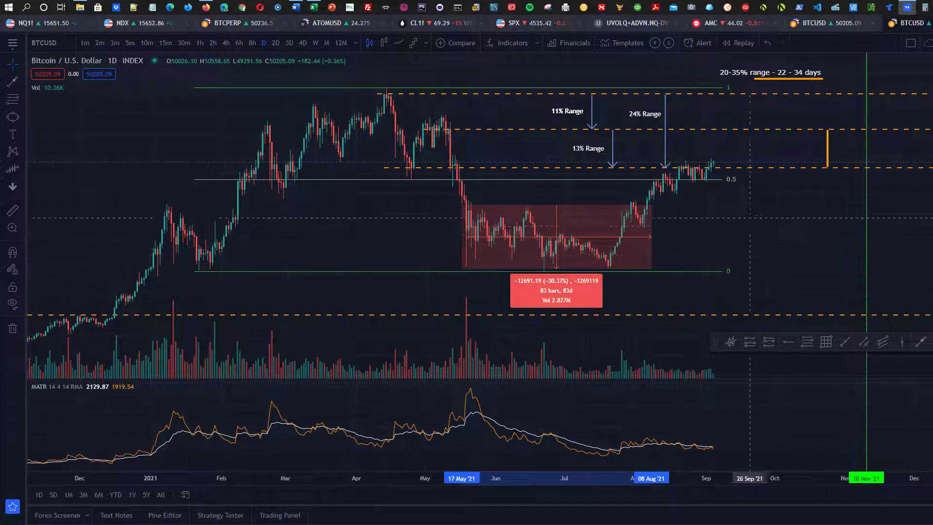
click(741, 225)
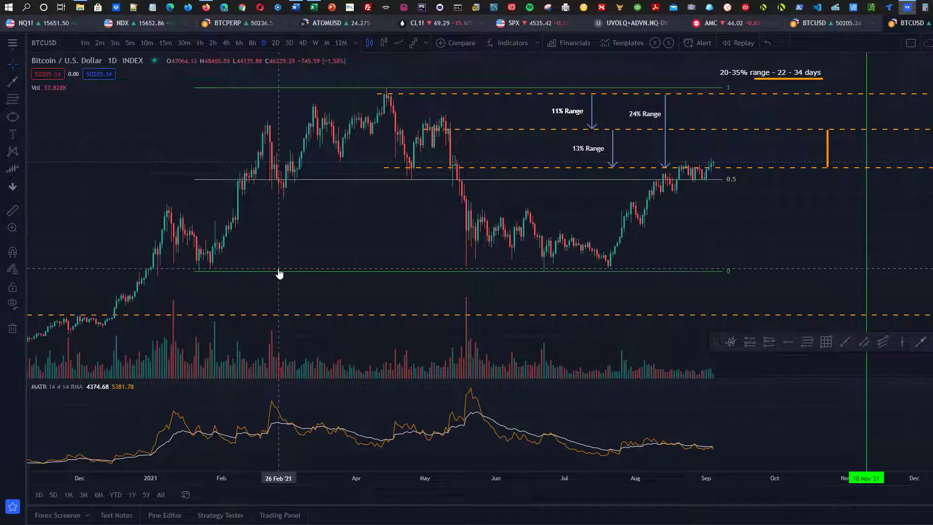
Delete the green 0–0.5–1 range drawing that spans the 2021 price action
click(300, 270)
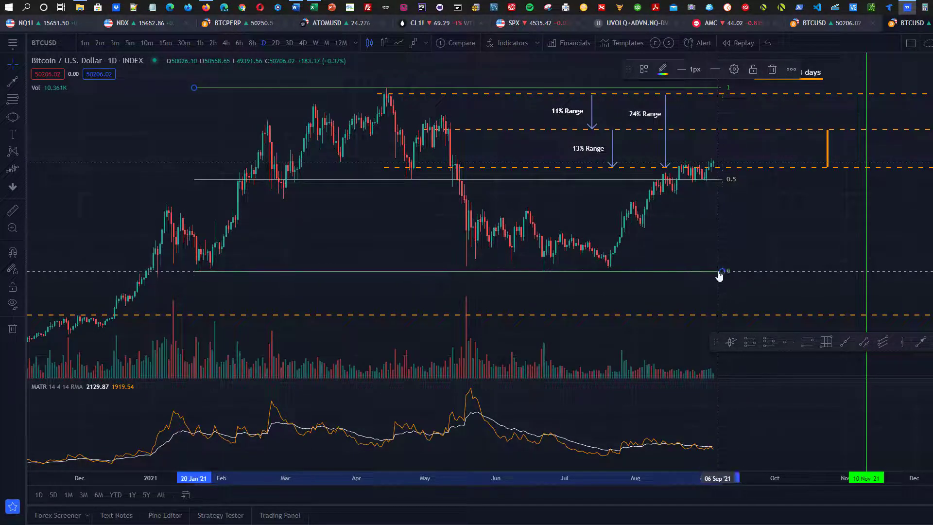
drag(722, 272, 707, 276)
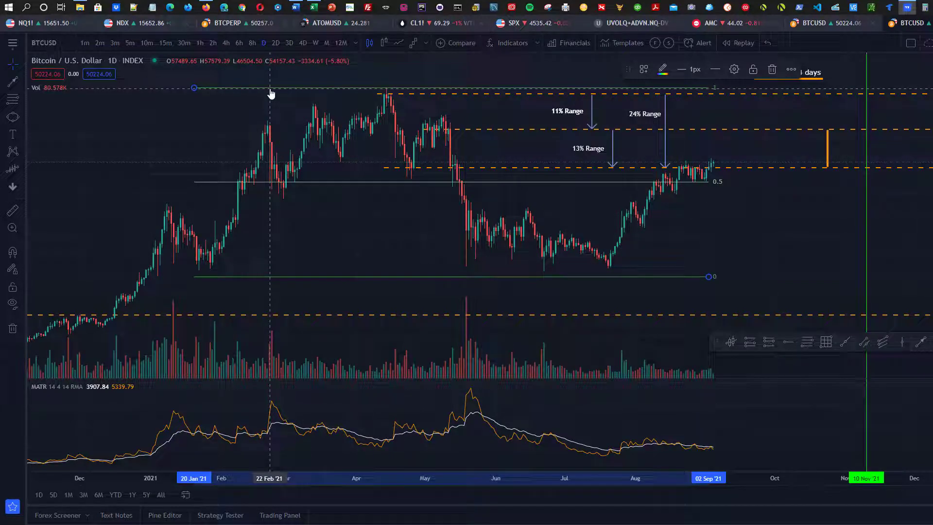
key(Delete)
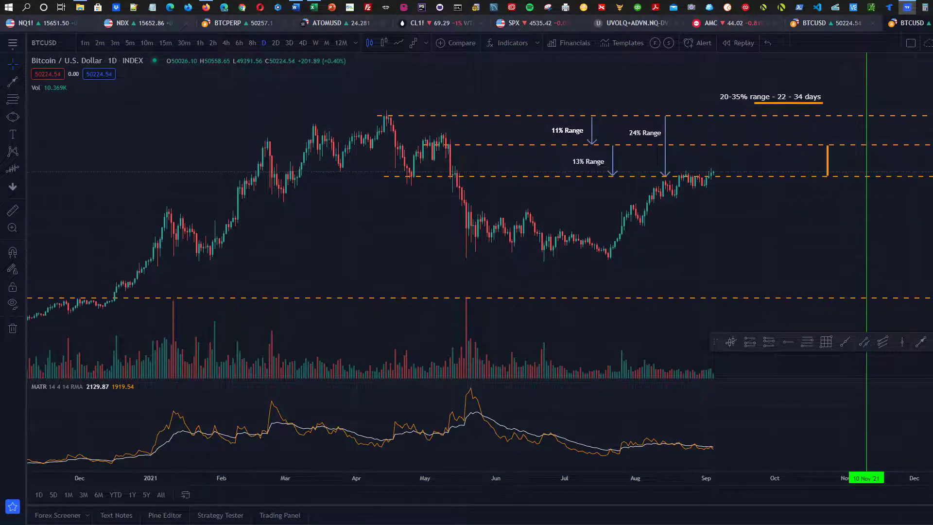
Draw a retracement from the dashed line at 08 Dec '20 up to just above the April 2021 high at 24 Oct '21
scroll(744, 255, down, 5)
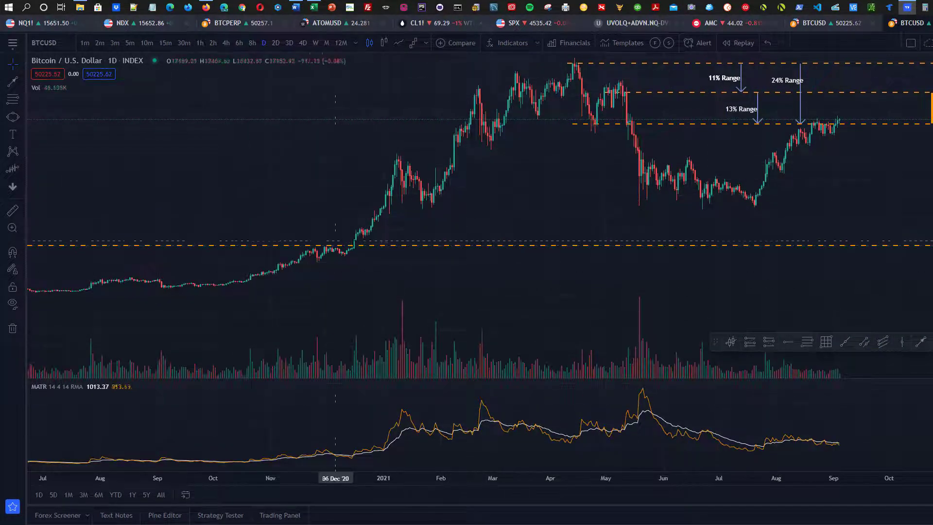
drag(486, 246, 403, 287)
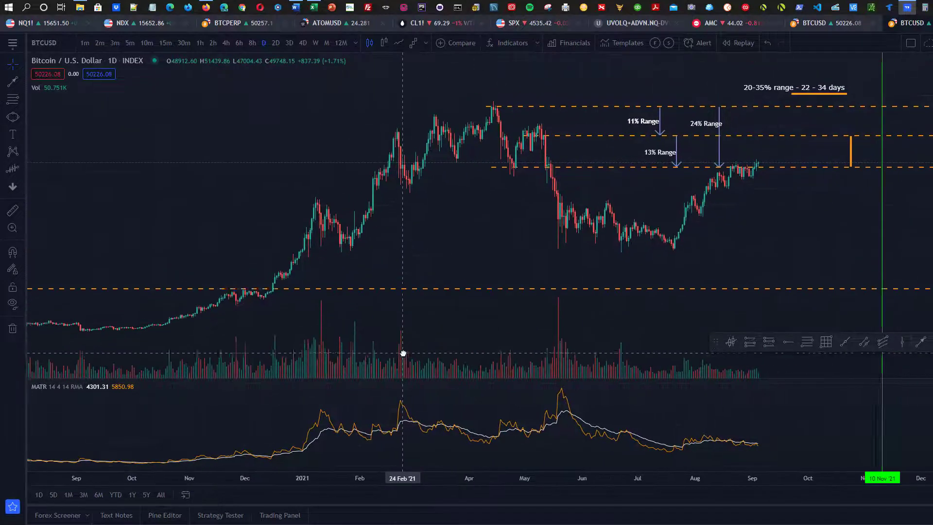
click(807, 341)
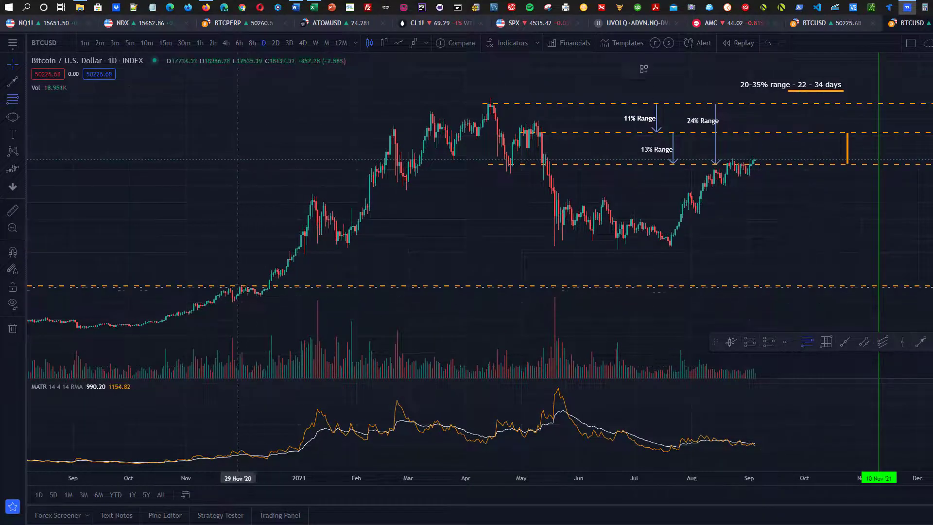
click(254, 286)
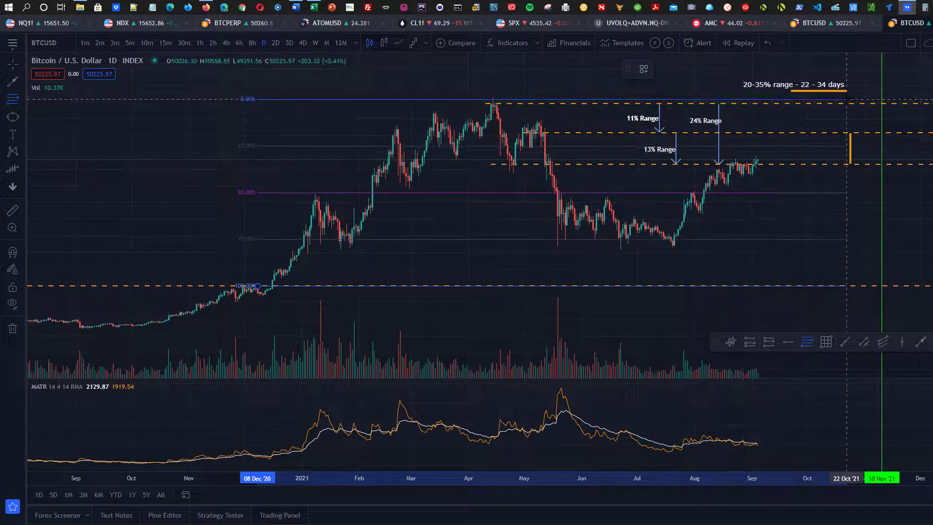
click(851, 97)
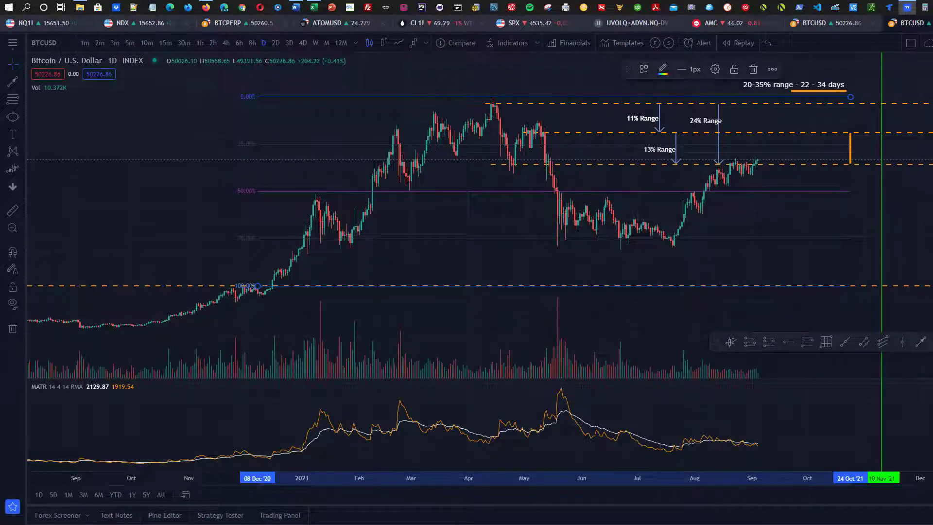
Draw an upward arrow beside the rally, from 30 Nov '20 near the 100% level to 03 Jan '21 near the 50% level
click(926, 343)
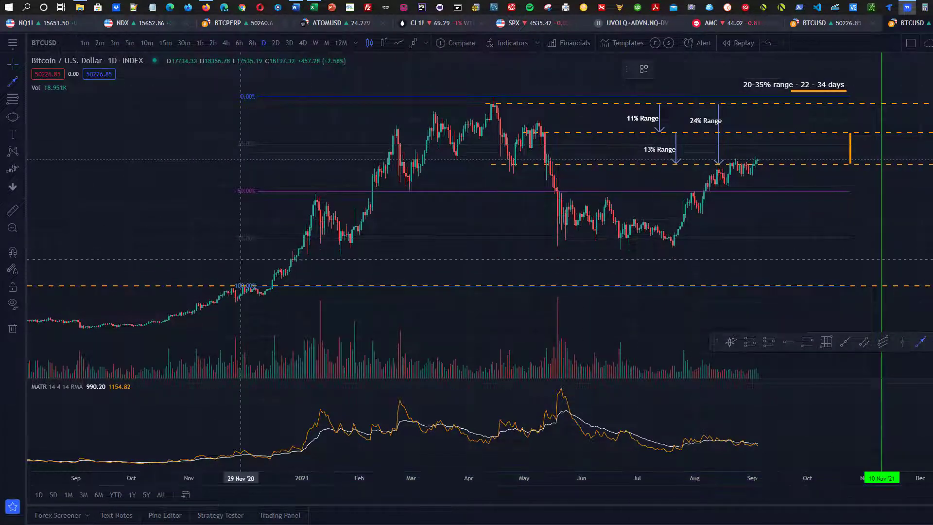
click(243, 275)
click(305, 197)
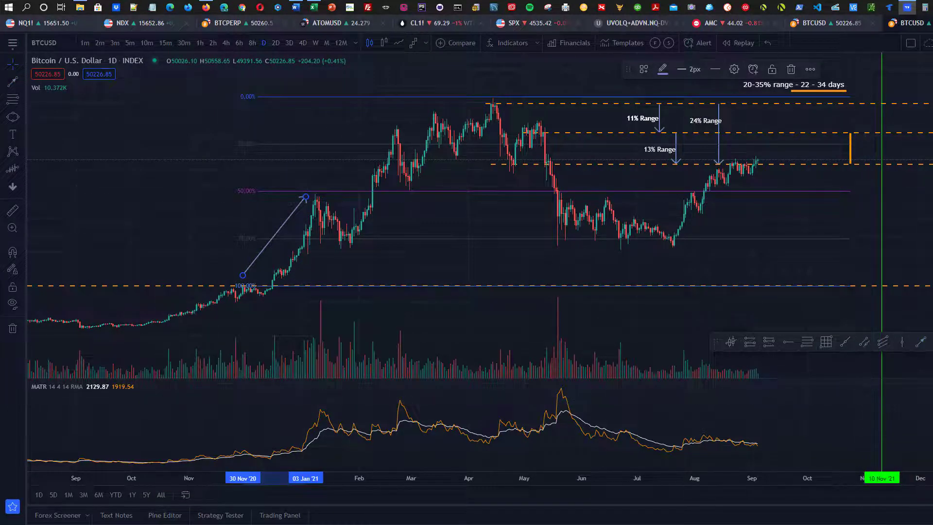
Draw a temporary arrow from 21 Apr '21 to the 50% level around 30 Jul '21, and delete it
click(920, 343)
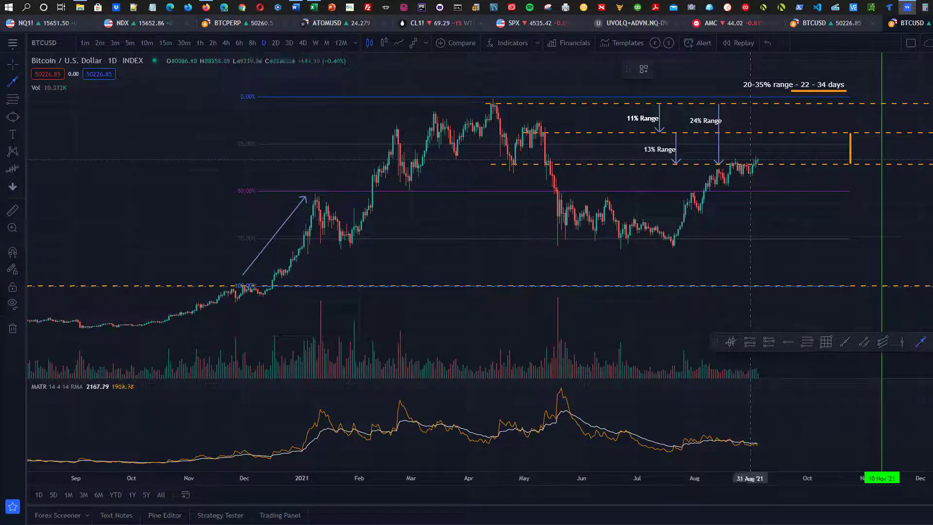
click(506, 223)
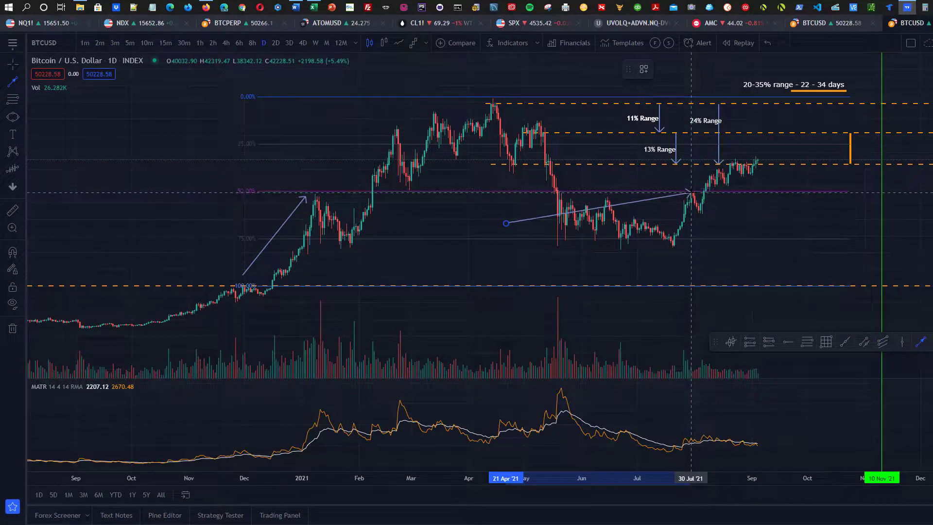
click(693, 193)
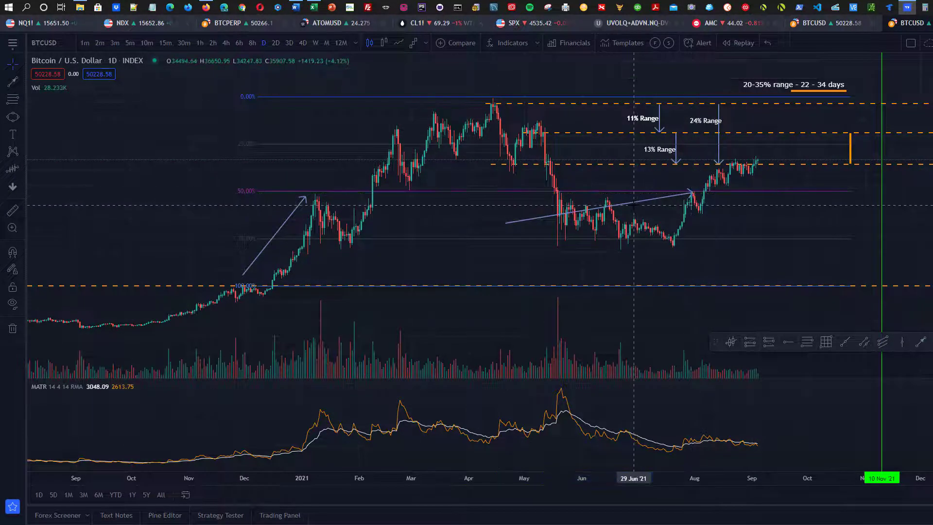
key(Delete)
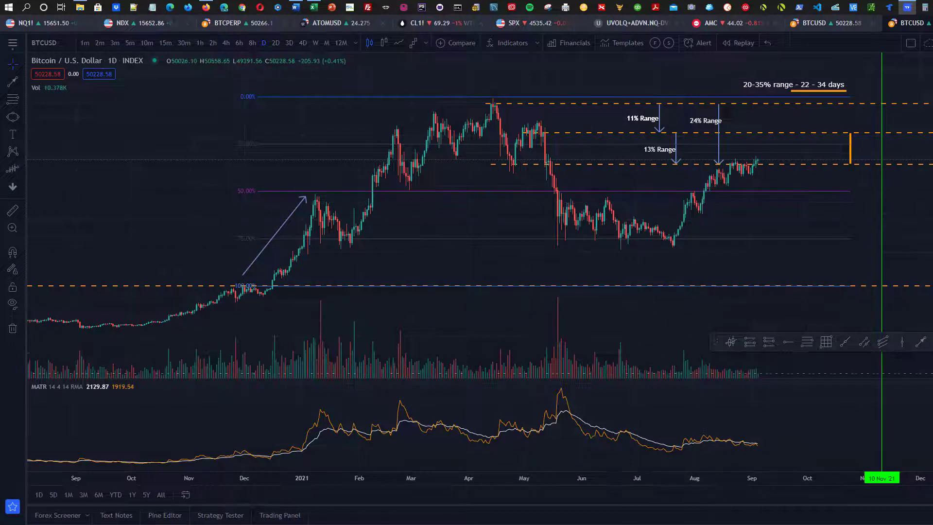
Draw a temporary vertical arrow at 14 Sep '21 from the 50% level to above the 0% level, and delete it
click(921, 343)
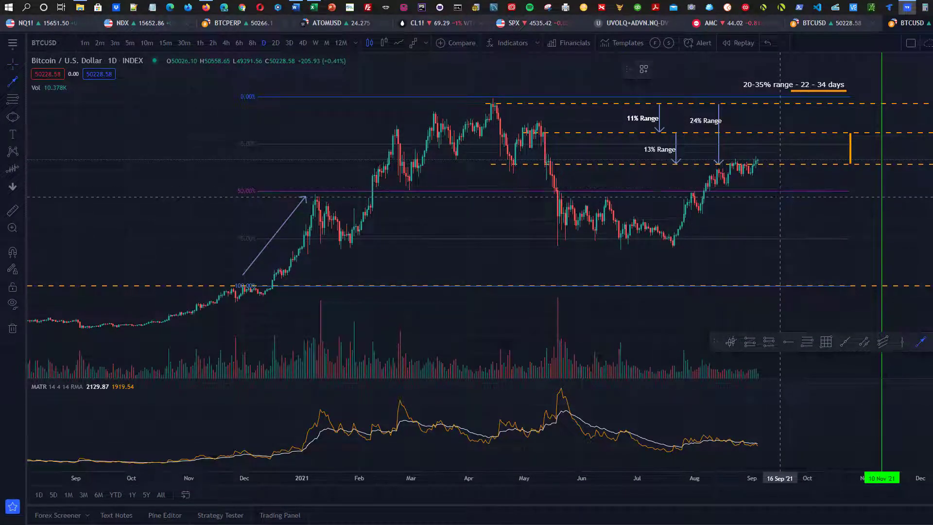
click(776, 191)
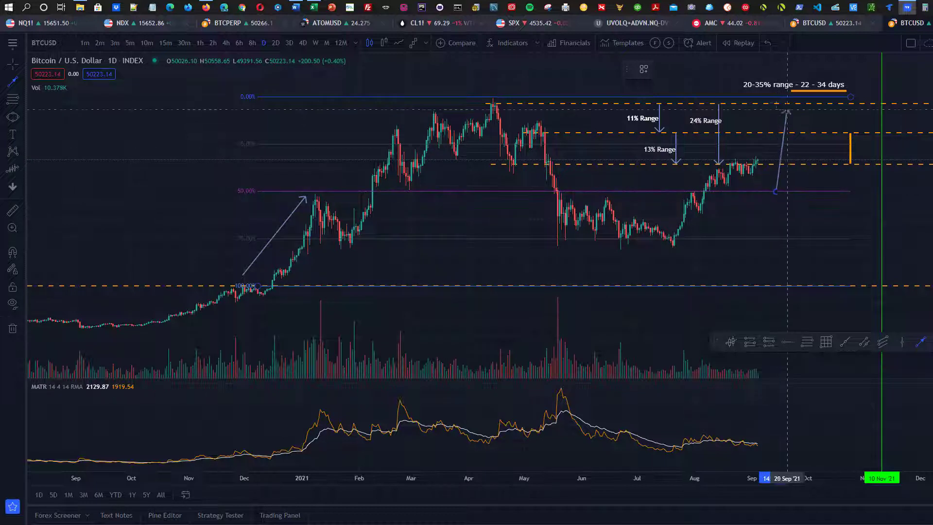
click(776, 72)
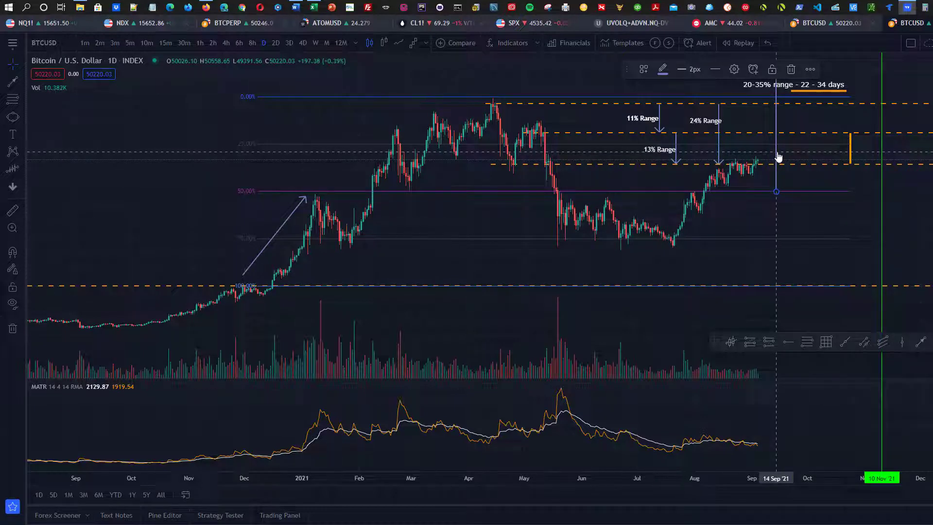
key(Delete)
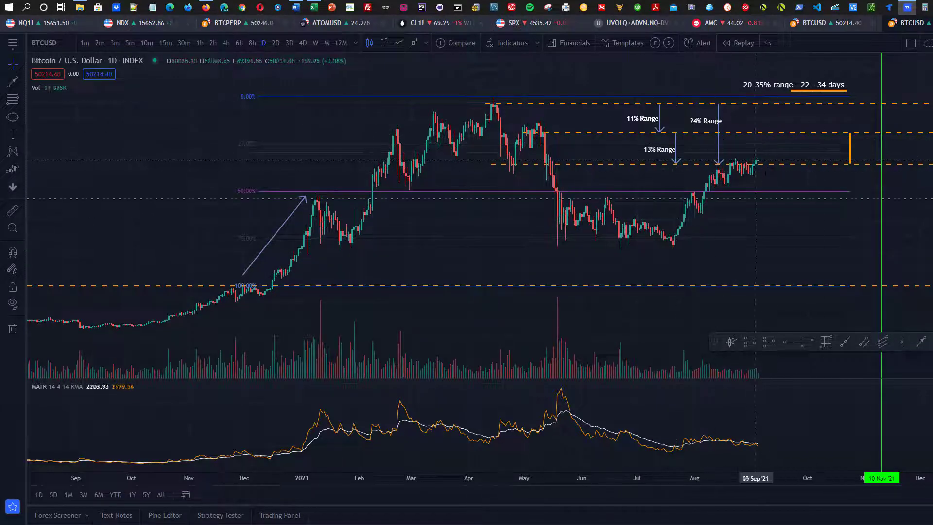
Examine the daily BTCUSD price history from the 2021 rally back to the December 2017 peak
scroll(389, 330, left, 5)
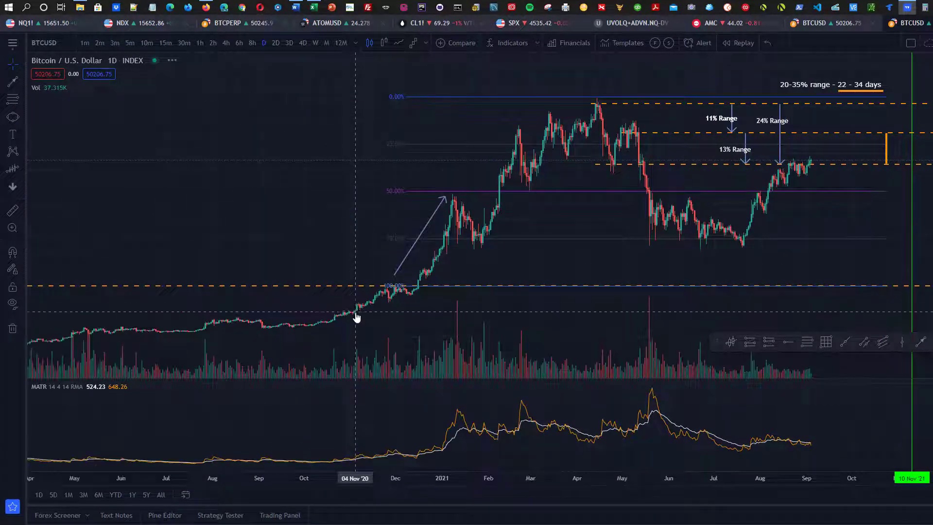
scroll(365, 290, up, 3)
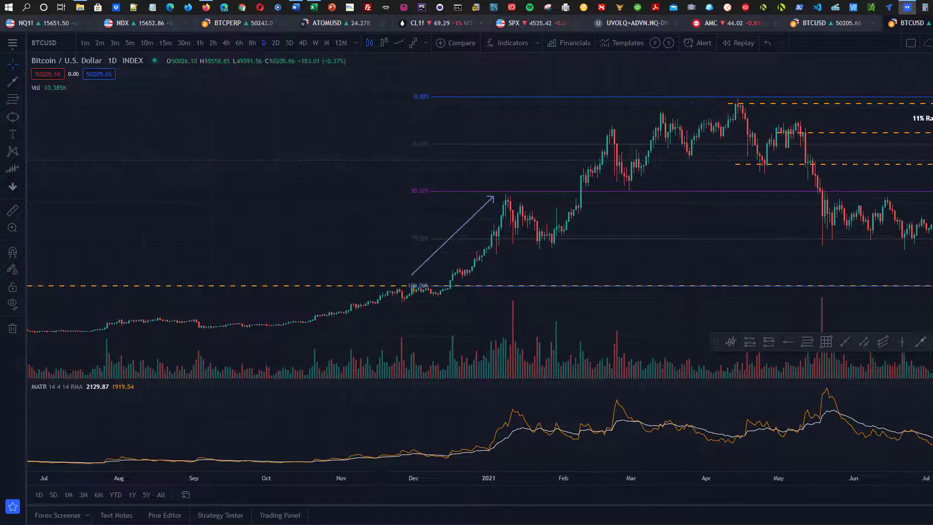
drag(628, 286, 604, 167)
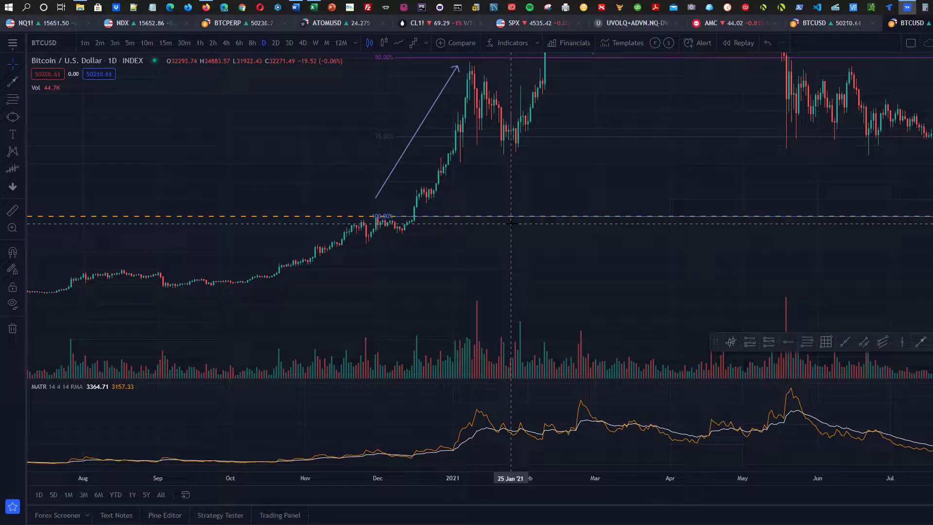
scroll(570, 284, down, 3)
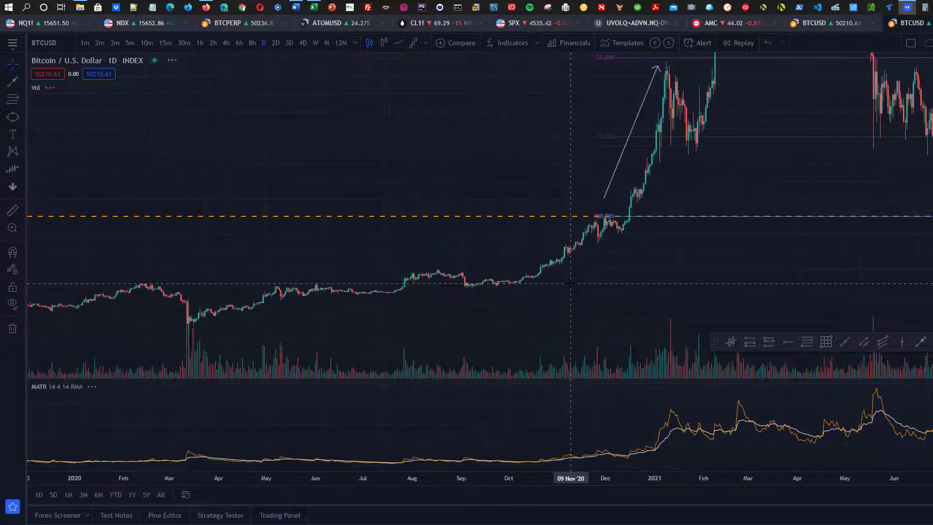
scroll(570, 283, down, 6)
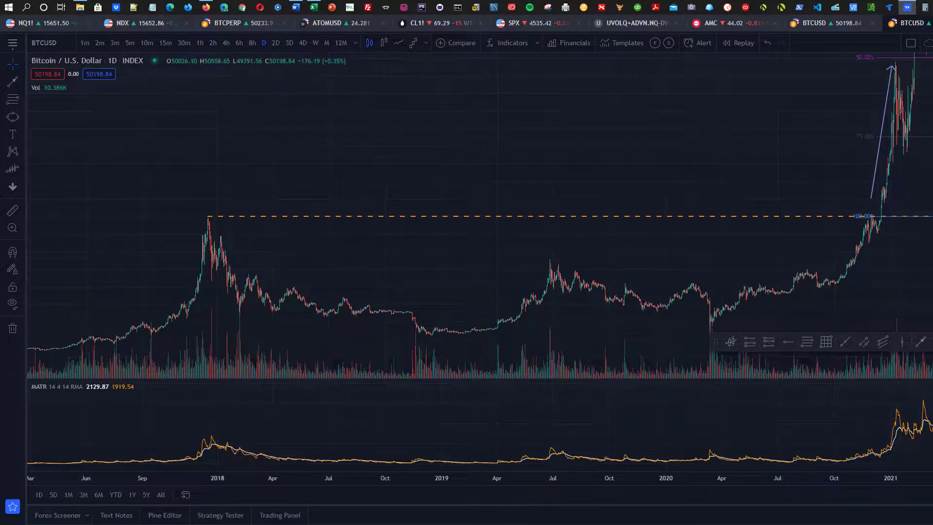
Mark the December 2017 peak with a temporary ellipse, adjust its size, and delete it
key(alt+shift+e)
mouse_move(175, 172)
mouse_down()
mouse_move(208, 208)
mouse_move(221, 207)
mouse_up()
click(183, 212)
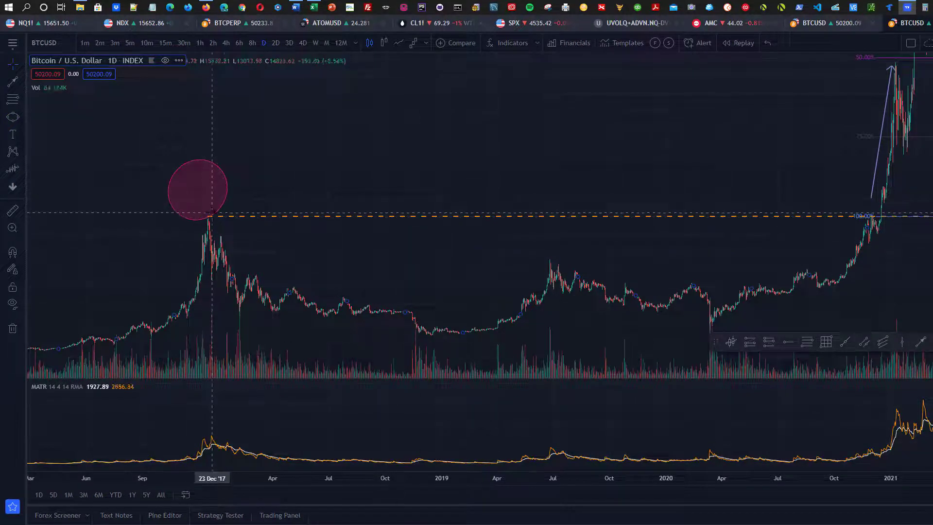
mouse_move(221, 208)
mouse_down()
mouse_move(234, 211)
mouse_move(225, 211)
mouse_up()
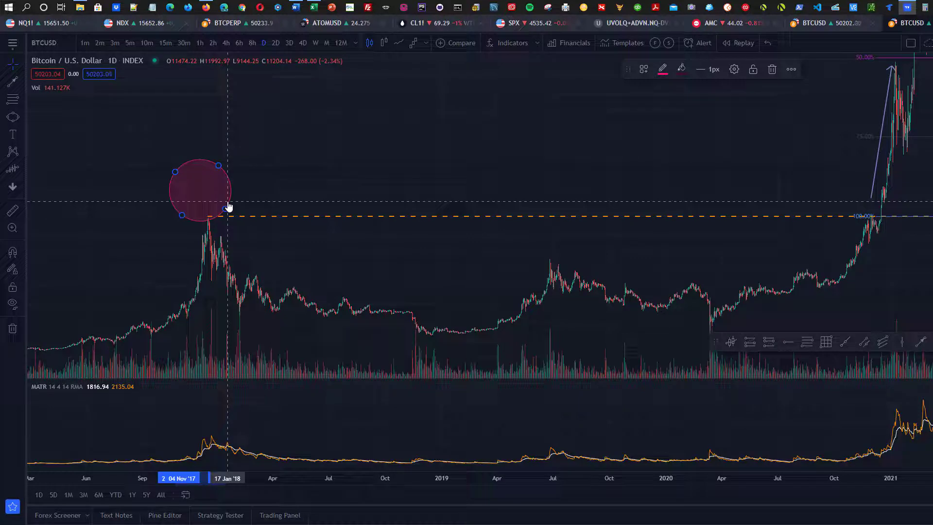
key(Delete)
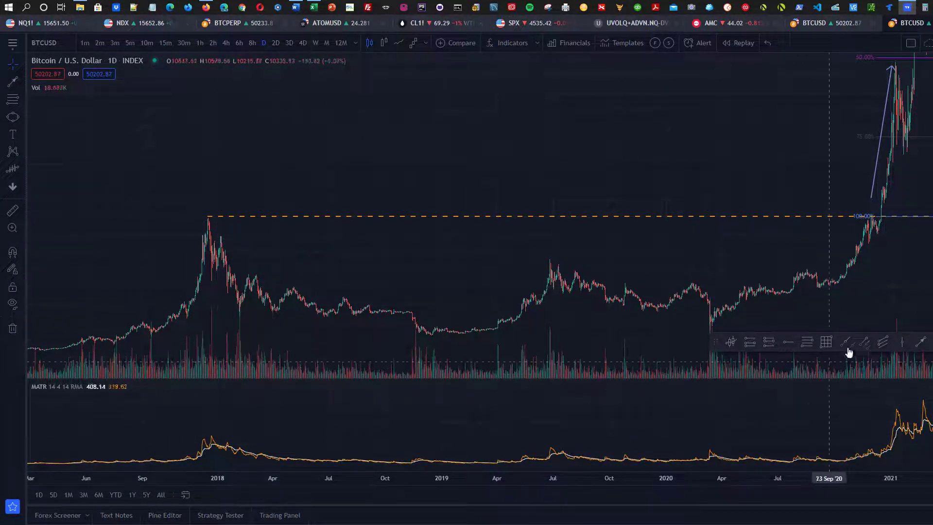
Draw a retracement below the dashed December 2017 high line, spanning 21 Jan '18 to 07 Jan '21
click(808, 343)
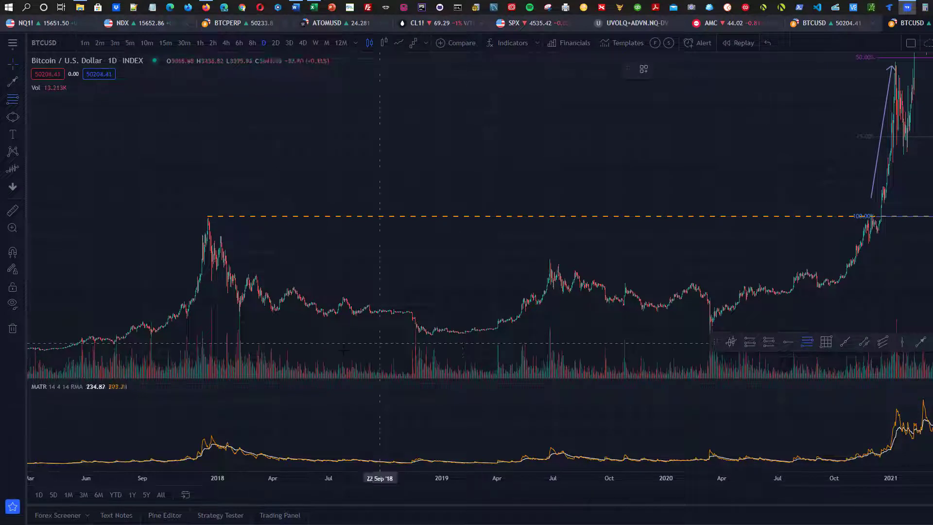
click(196, 320)
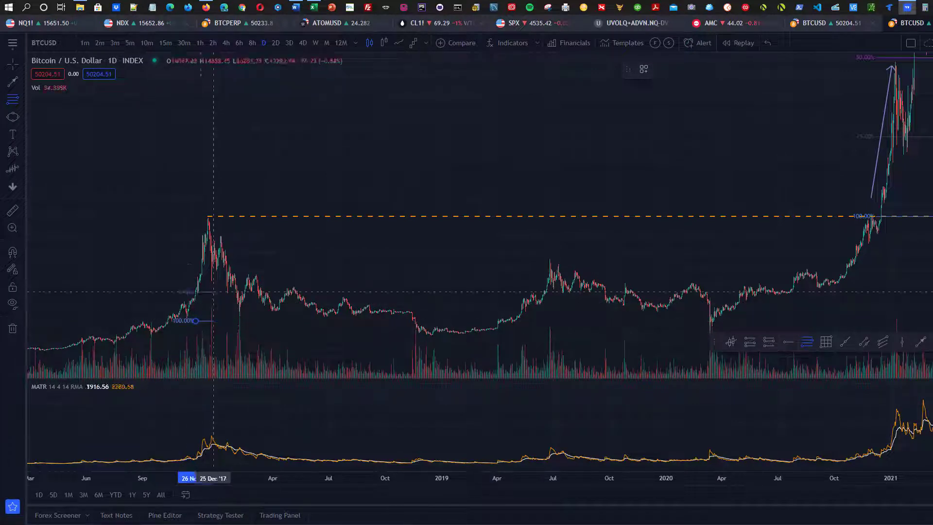
click(894, 215)
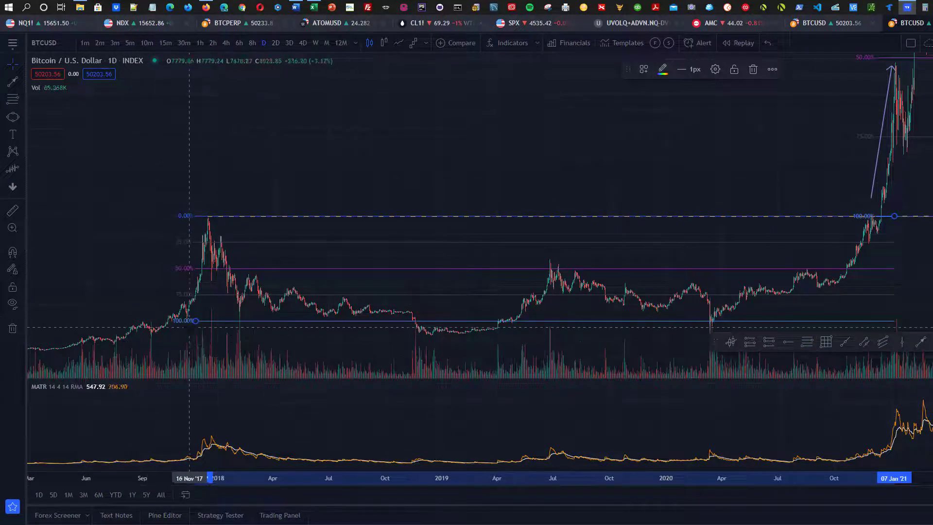
drag(196, 322, 230, 318)
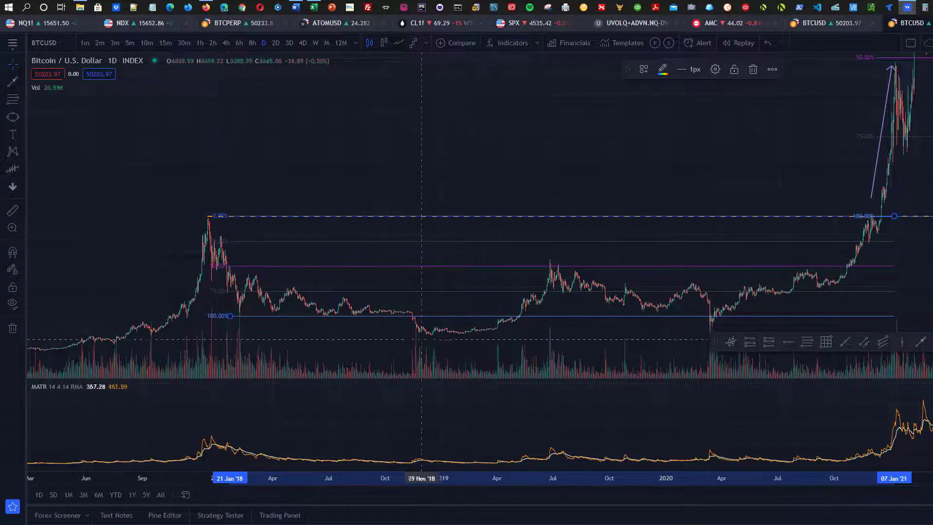
scroll(362, 294, up, 1)
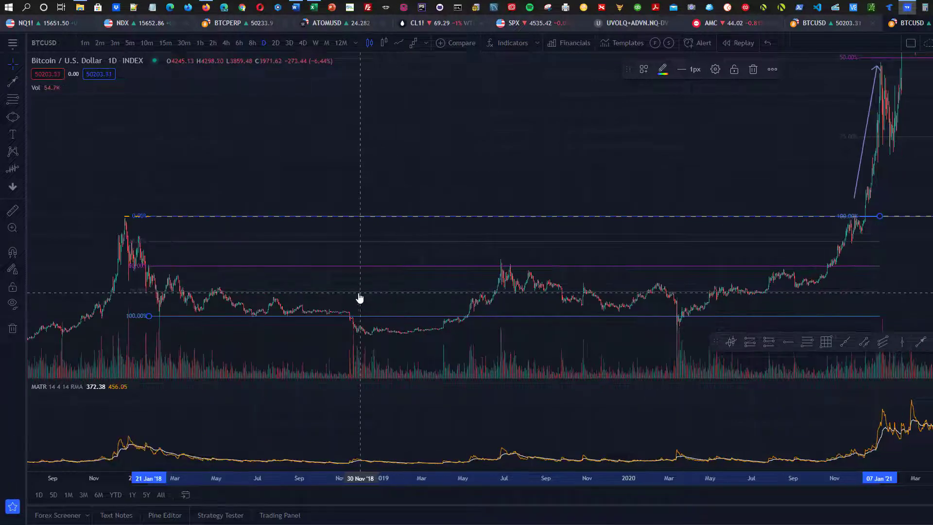
Draw an arrow from just below the December 2017 high at 28 Dec '17 down to the 100% level at 22 Feb '18
scroll(359, 297, up, 3)
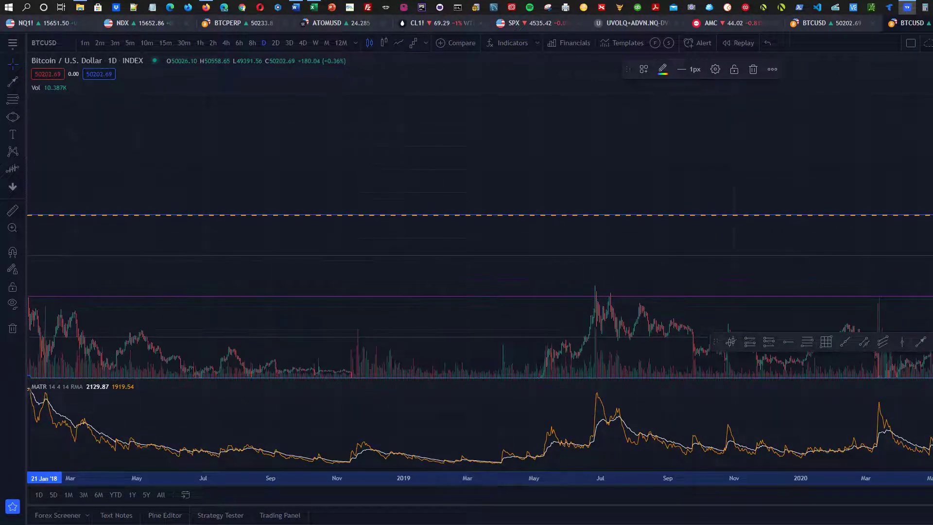
drag(437, 284, 301, 102)
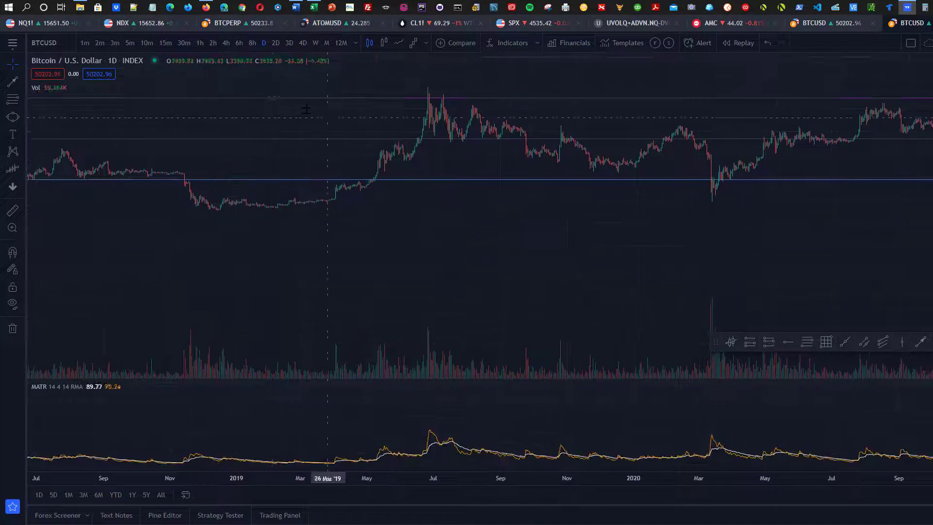
scroll(404, 180, down, 2)
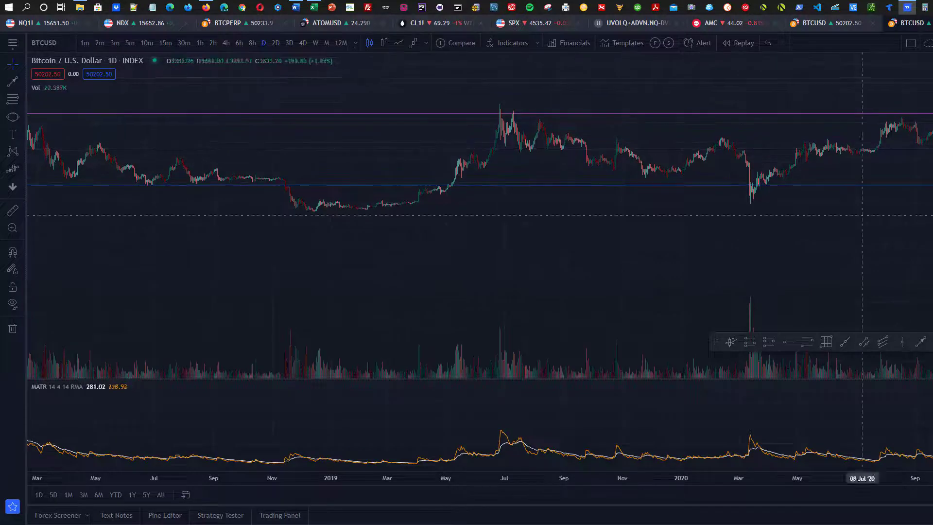
drag(378, 272, 515, 280)
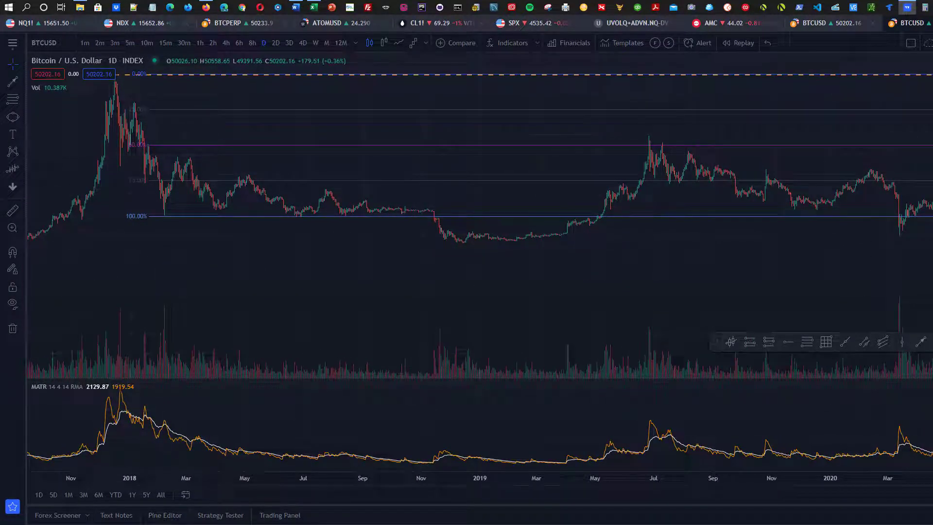
click(919, 343)
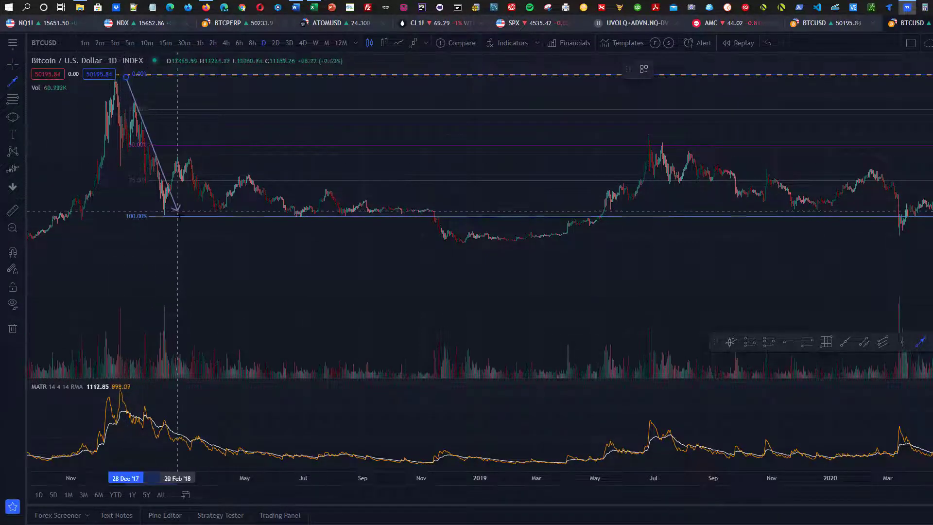
click(179, 215)
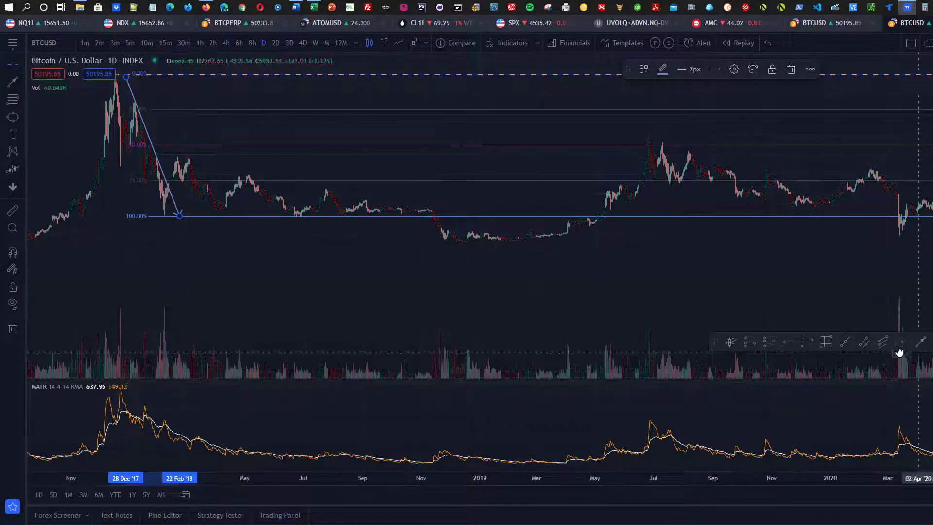
Draw a rising arrow from the 100% level at 02 May '18 and extend its tip to 22 Jun '19 near the 50% level
click(918, 342)
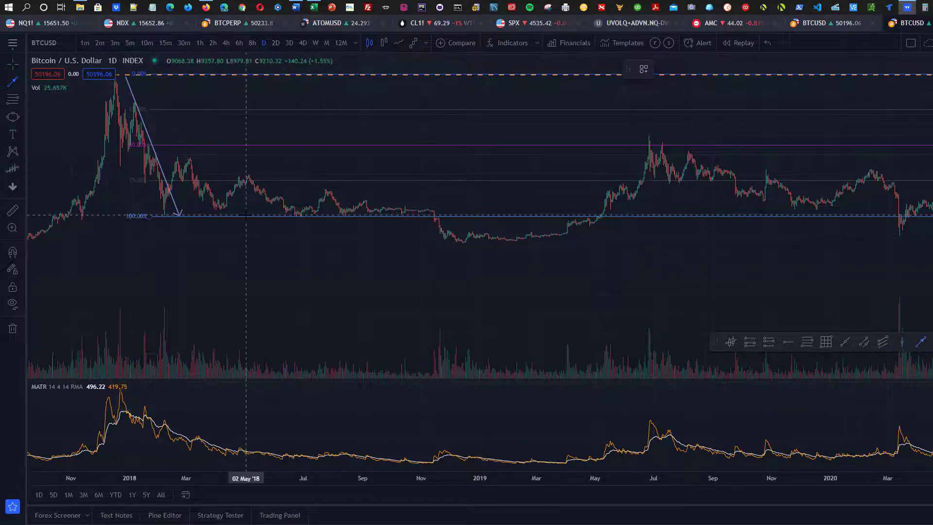
click(246, 215)
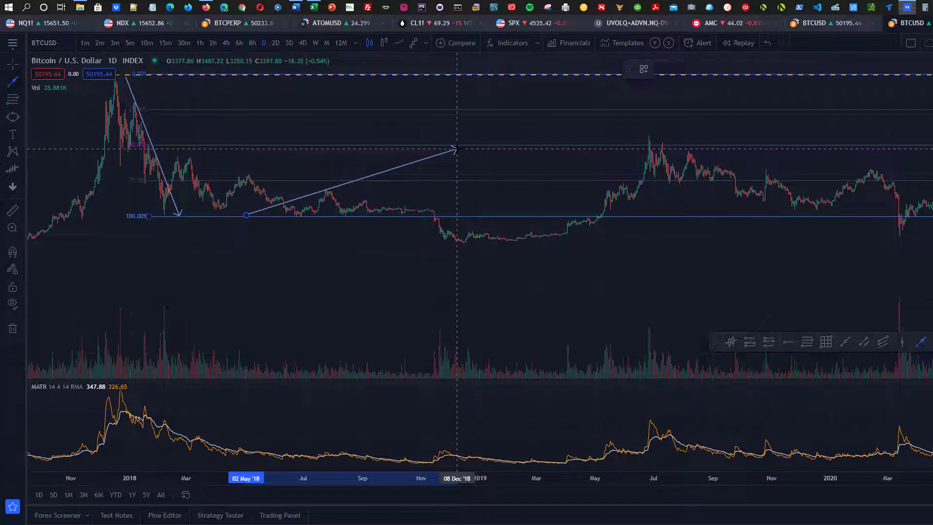
click(456, 149)
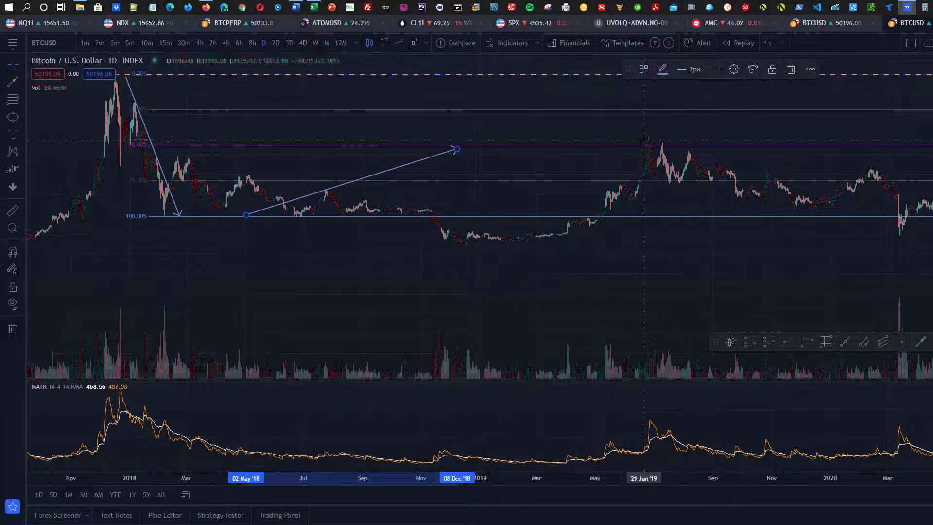
drag(456, 149, 647, 150)
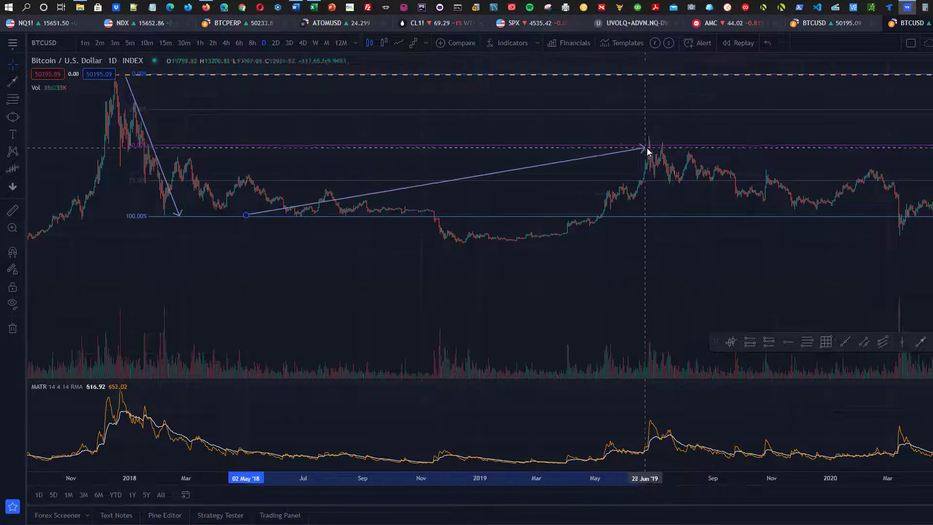
Stretch the rising arrow's tip along the 50% level to 25 Oct '20, and pull it back to 21 Dec '19
drag(827, 166, 534, 267)
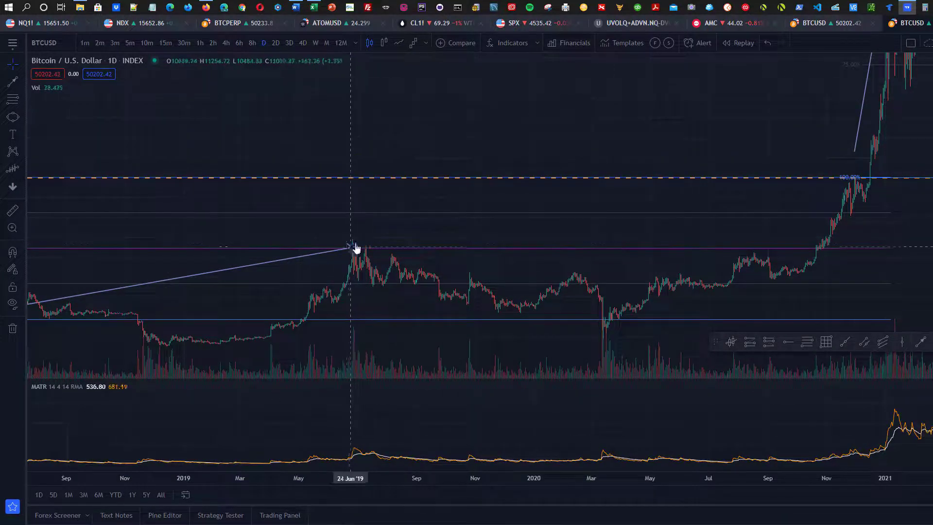
drag(351, 252, 820, 253)
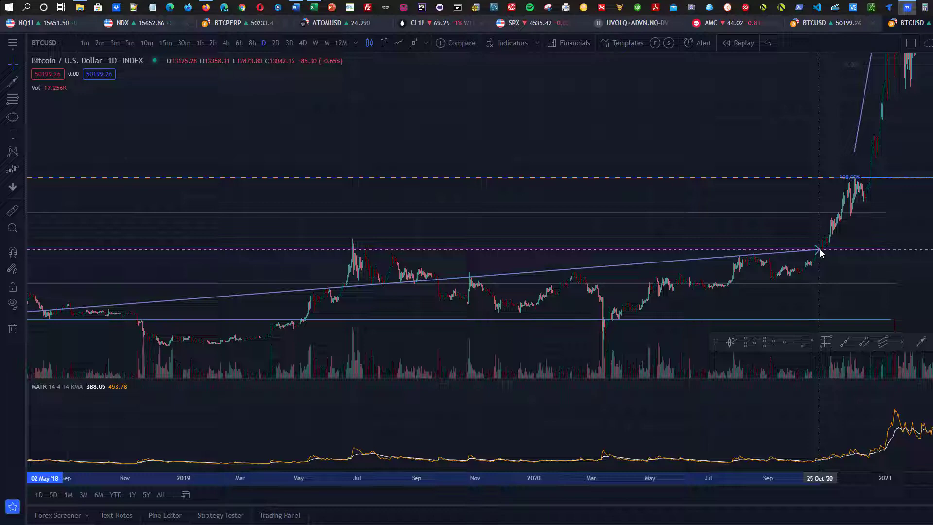
drag(821, 253, 524, 273)
scroll(524, 273, down, 3)
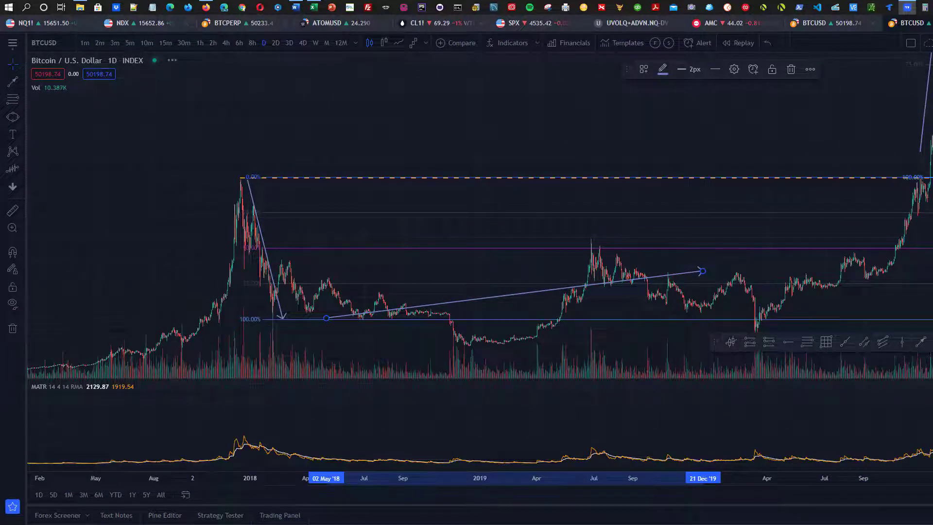
Mark the November 2018 to April 2019 low below the 100% level with a temporary ellipse, widen it, and delete it
drag(651, 297, 629, 217)
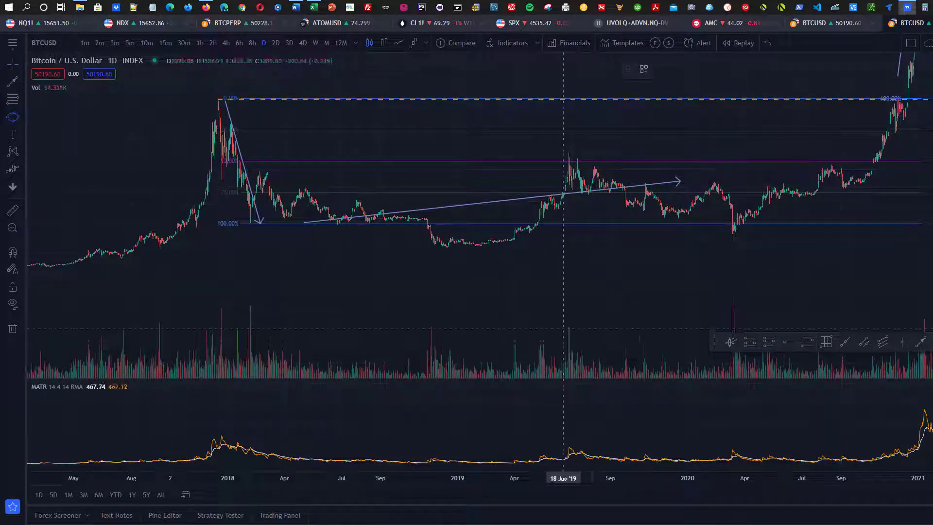
click(433, 235)
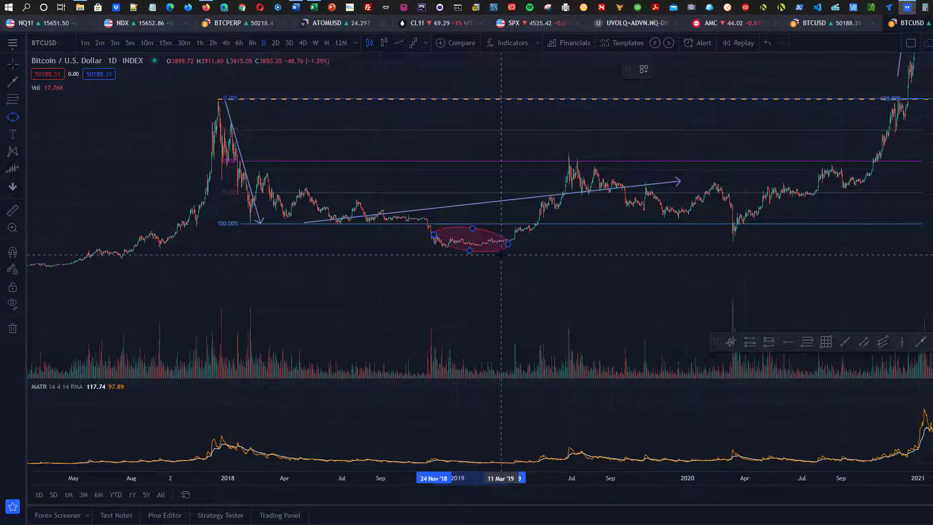
click(510, 246)
drag(509, 245, 517, 244)
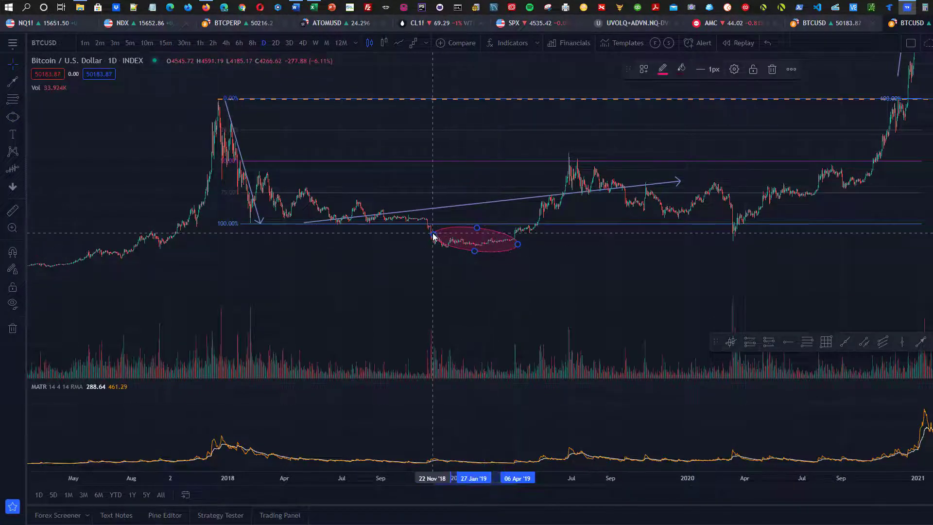
drag(432, 237, 425, 237)
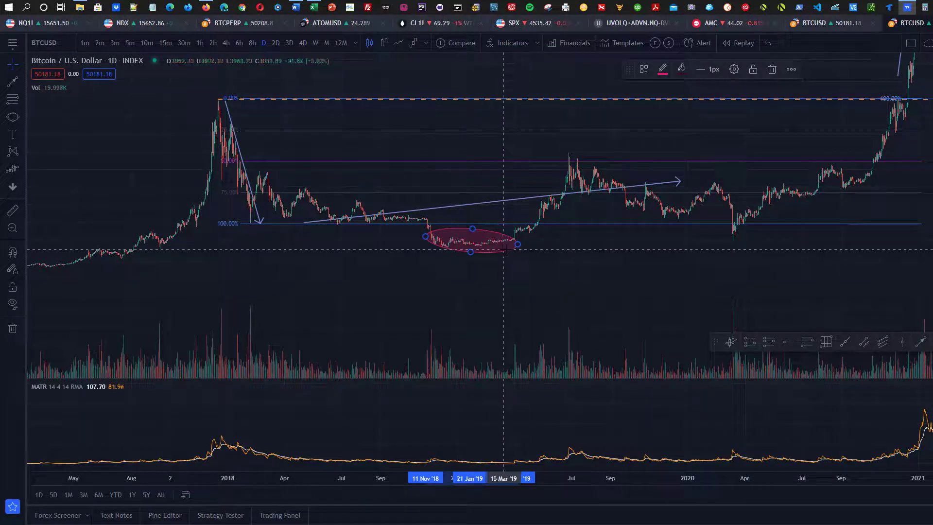
key(Delete)
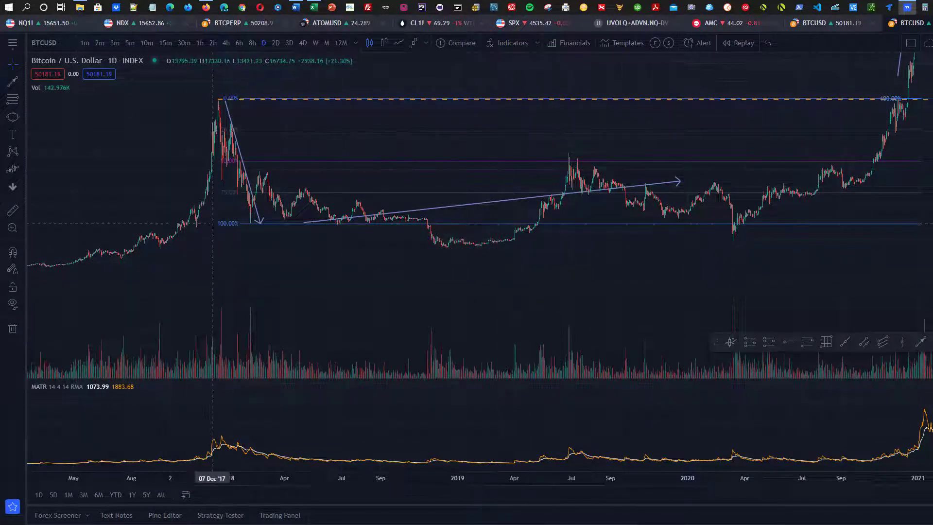
Lower the retracement's 100% level to the December 2018 low, and move the rising arrow's tip back to 22 Jun '19
drag(242, 224, 244, 247)
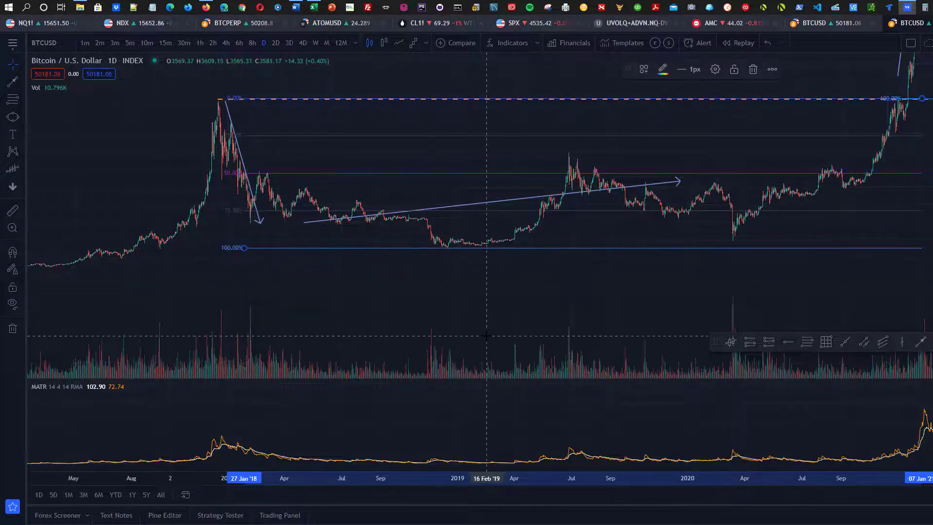
drag(581, 292, 522, 302)
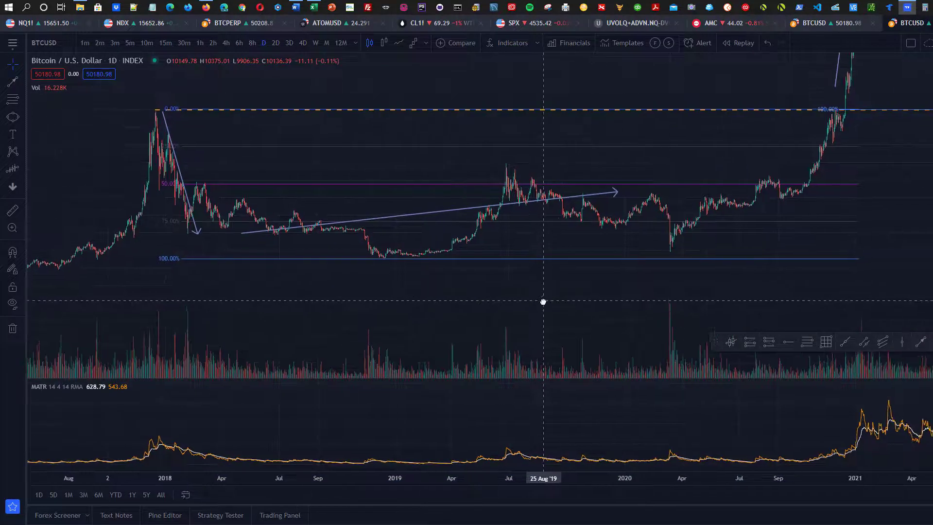
drag(617, 191, 504, 187)
scroll(482, 189, up, 3)
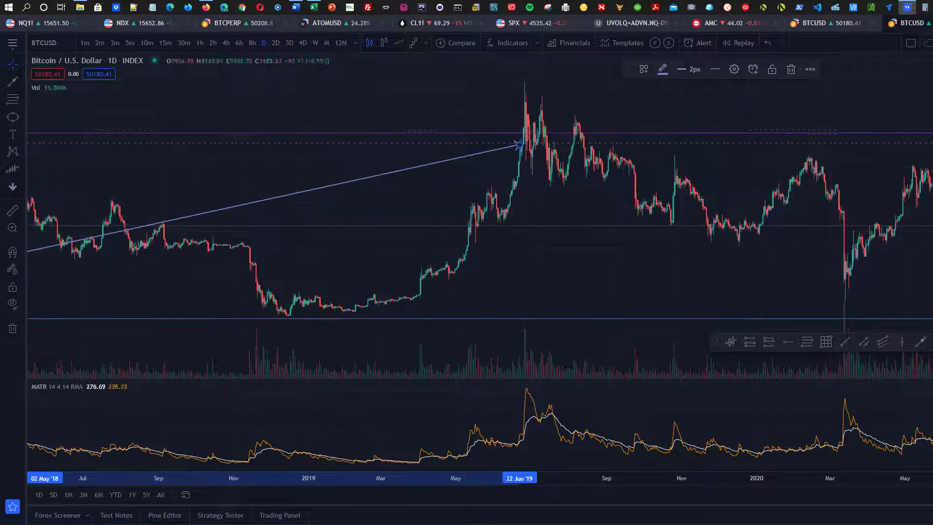
Trace the price swings with the rising arrow's tip from July 2019 through the March 2020 low to 15 Nov '20, just below the 0% level
drag(521, 146, 562, 195)
drag(624, 289, 400, 264)
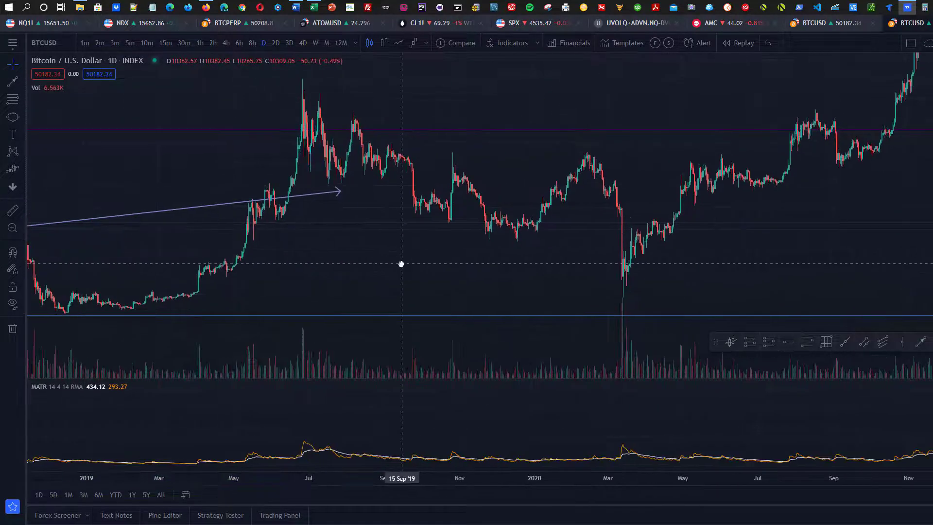
drag(340, 192, 608, 300)
drag(448, 315, 812, 125)
mouse_move(863, 252)
mouse_down()
mouse_move(631, 265)
mouse_move(670, 275)
mouse_move(663, 273)
mouse_move(704, 101)
mouse_up()
click(602, 276)
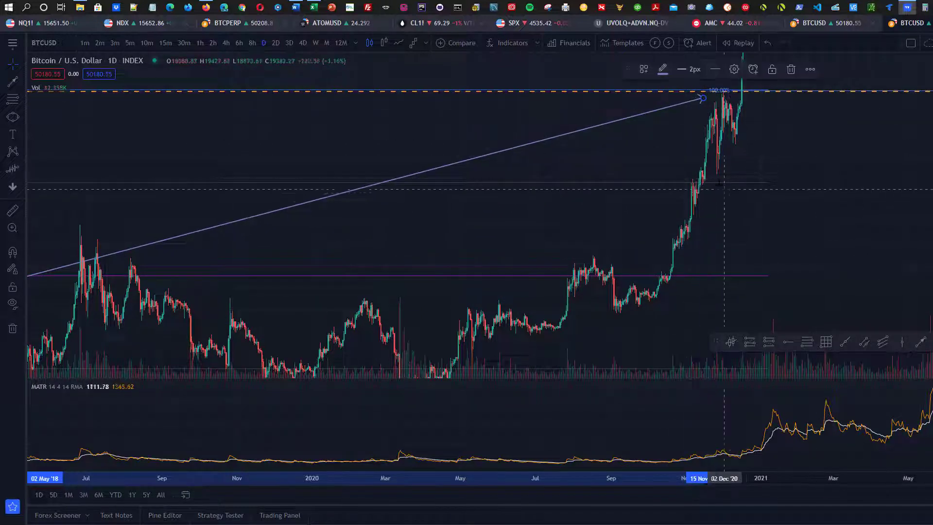
Pull the rising arrow's tip back to 01 Nov '20, between the 0% and 25% levels
scroll(705, 100, up, 5)
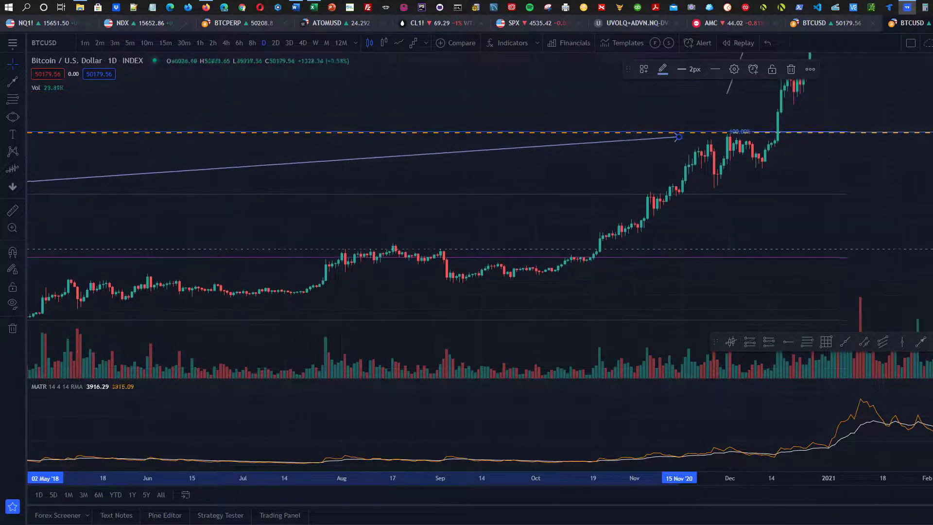
drag(822, 259, 697, 305)
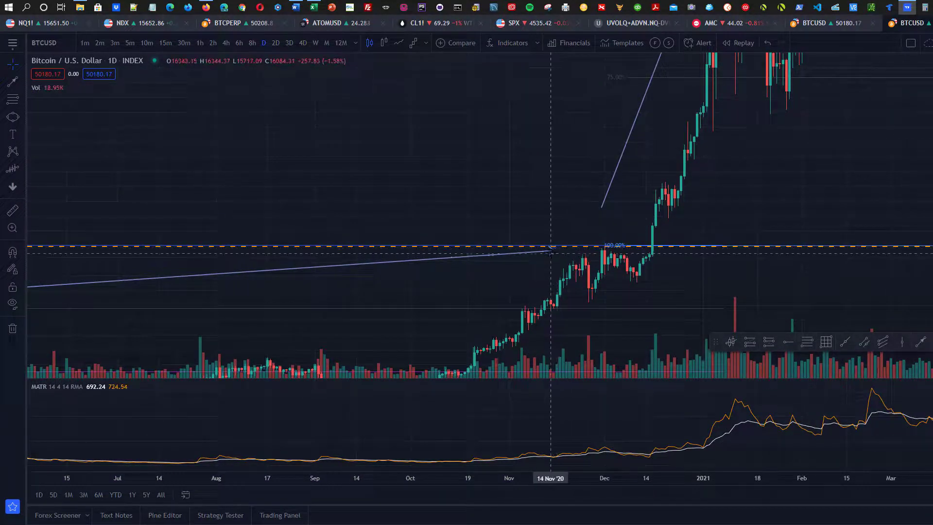
drag(551, 249, 506, 273)
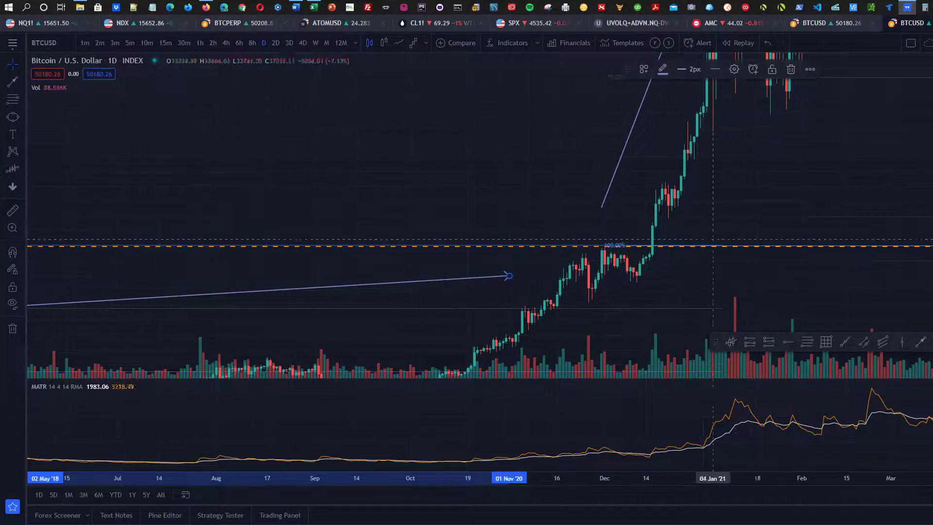
Drop the rising arrow's tip to just above the 50% level in October 2020, and raise it above the 25% level in early November 2020
scroll(673, 231, down, 3)
drag(739, 272, 692, 92)
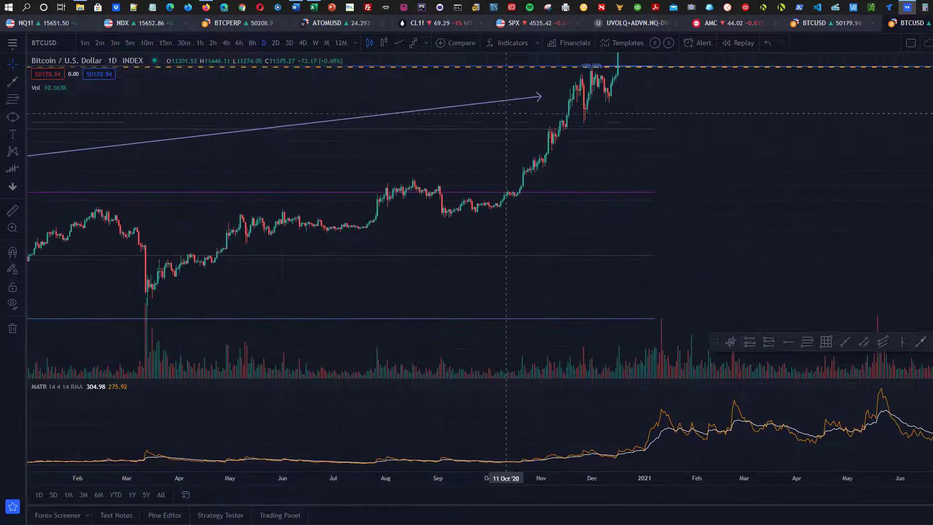
drag(542, 100, 519, 174)
scroll(510, 173, up, 3)
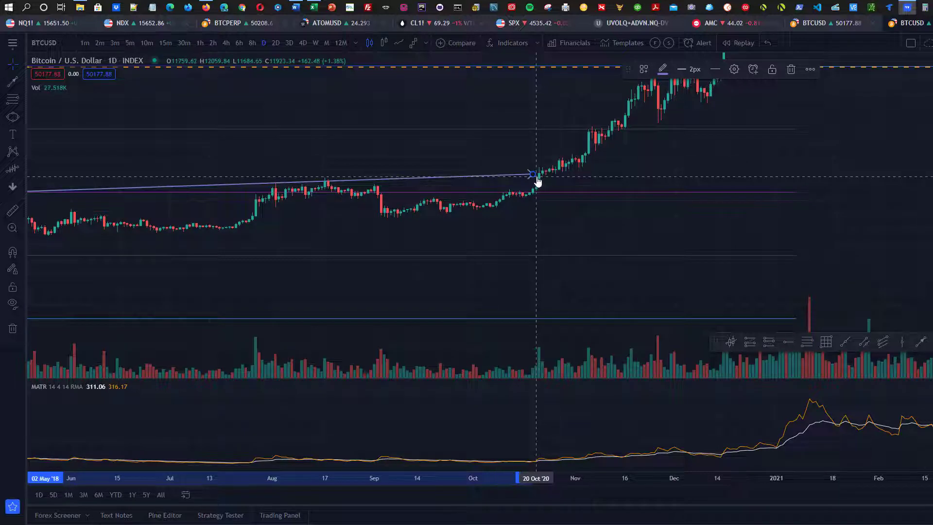
mouse_move(533, 178)
mouse_down()
mouse_move(458, 191)
mouse_move(319, 181)
mouse_move(507, 173)
mouse_move(564, 158)
mouse_move(722, 71)
mouse_move(640, 137)
mouse_move(595, 111)
mouse_up()
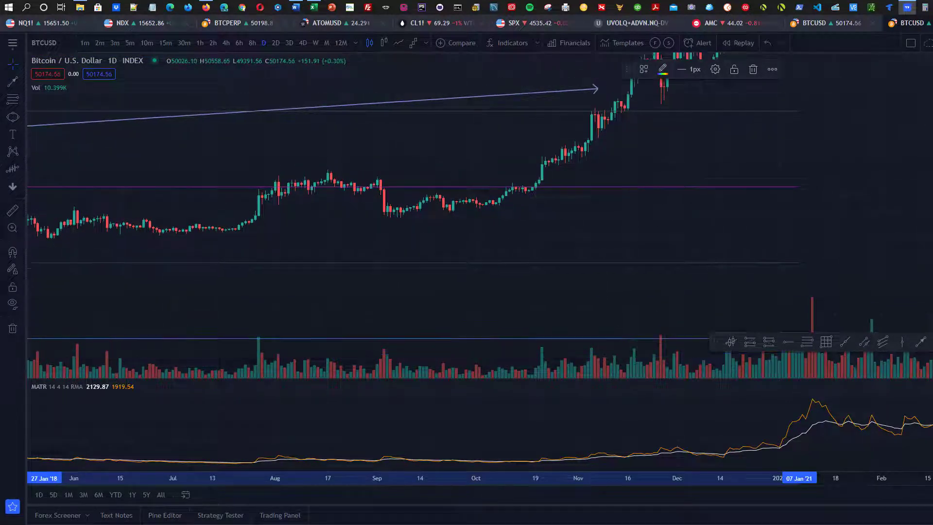
Draw a horizontal orange trend line above the dashed December 2017 high line, from 17 Nov '20 to 16 Dec '20
drag(730, 138, 579, 247)
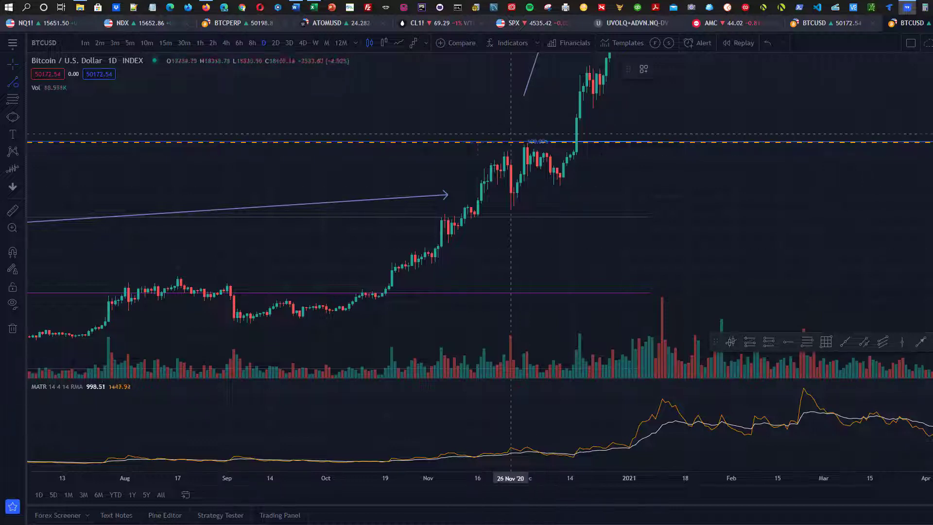
click(481, 124)
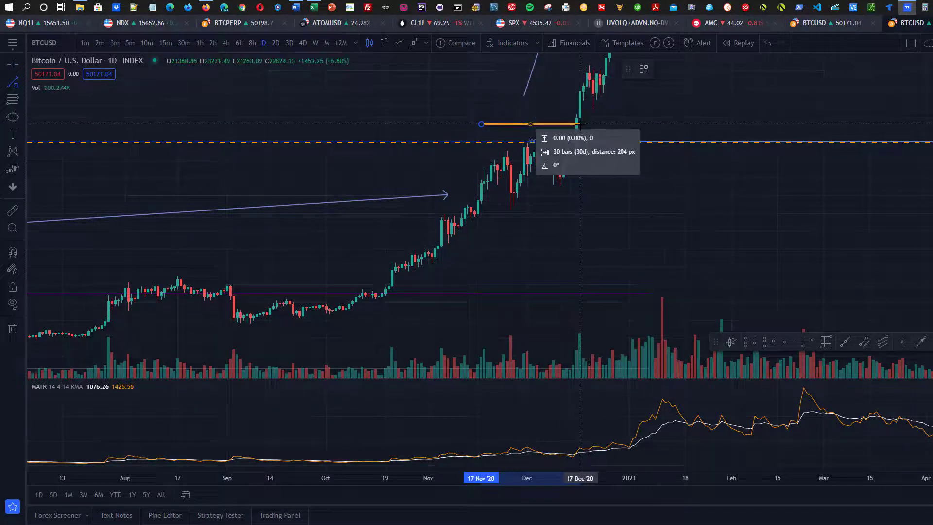
click(577, 123)
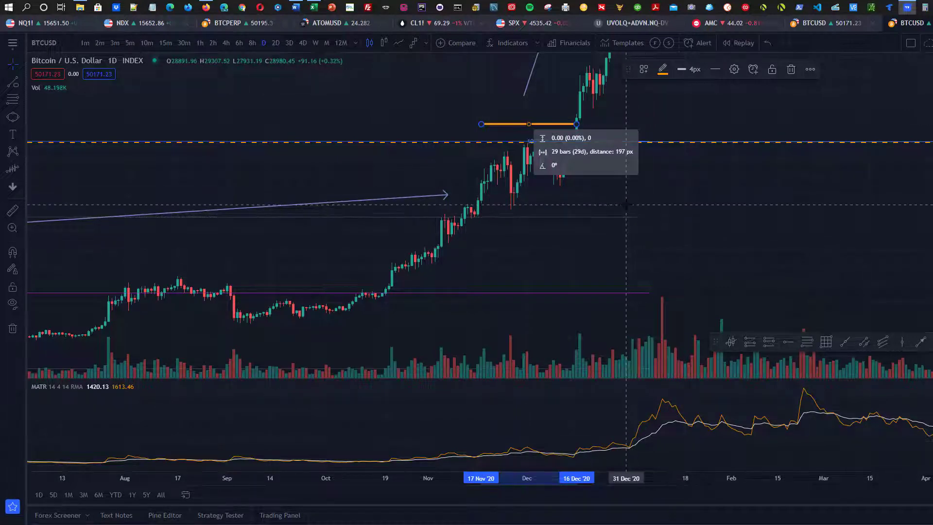
click(626, 218)
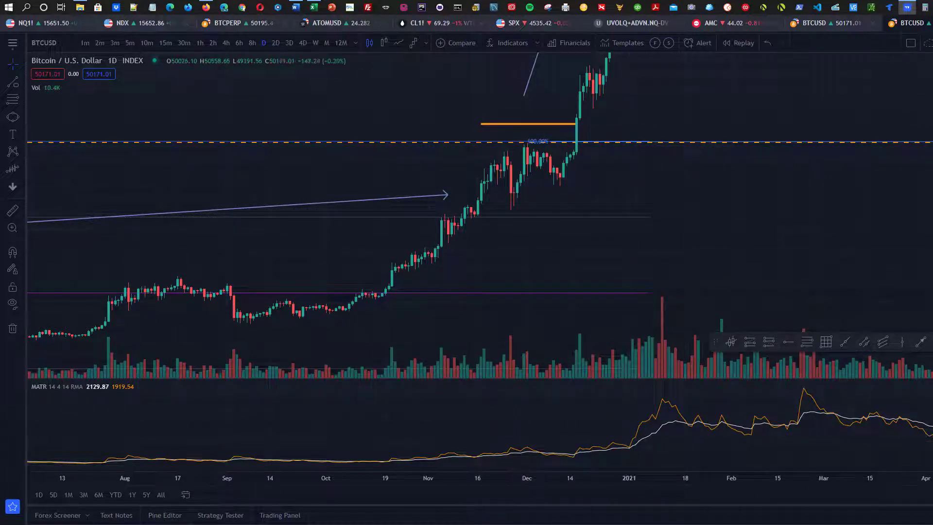
Draw a vertical orange trend line at 01 Jan '21, rising to the dashed December 2017 high line
key(alt+t)
click(629, 197)
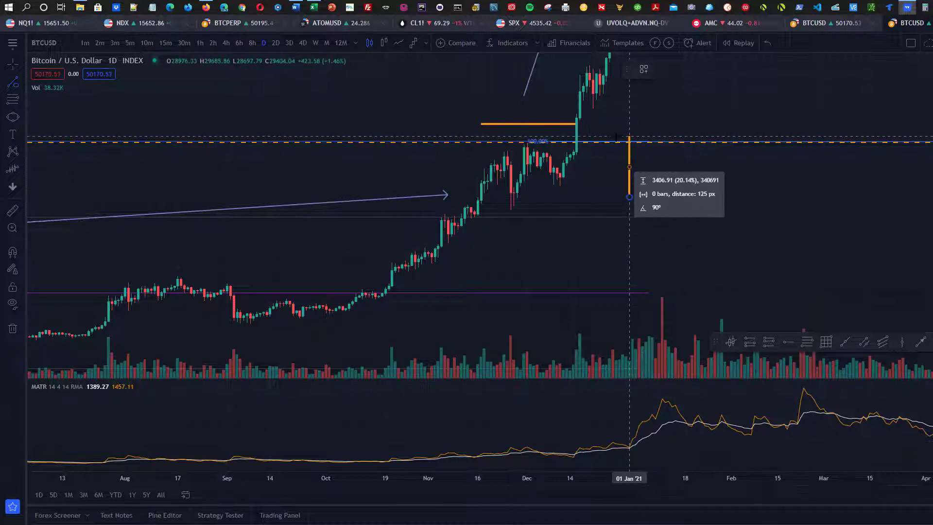
click(629, 142)
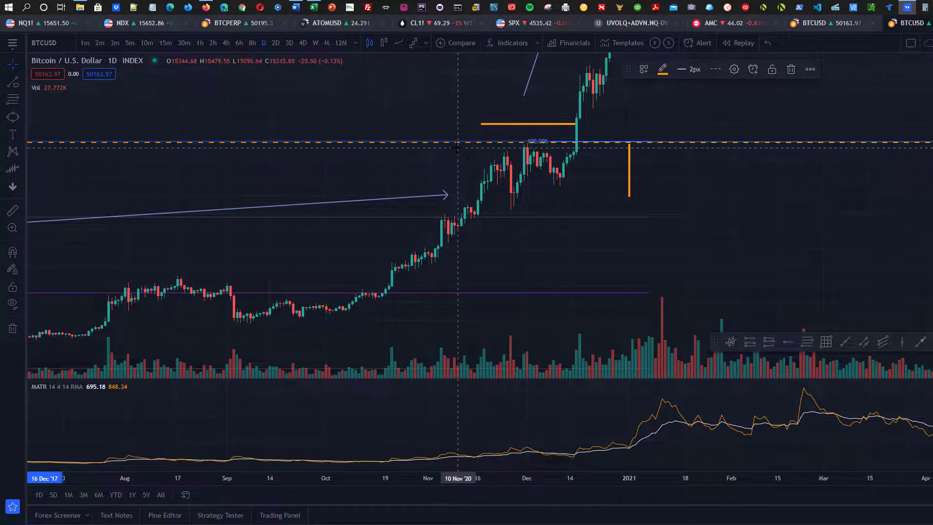
Draw an ellipse around the consolidation at the dashed December 2017 high line, spanning about 14 Nov '20 to 13 Dec '20
click(550, 197)
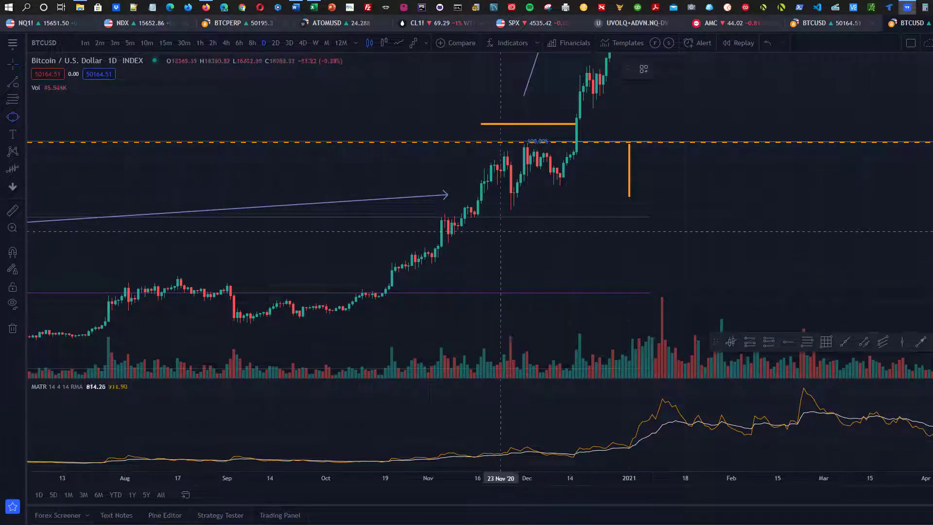
click(471, 223)
click(567, 159)
click(481, 135)
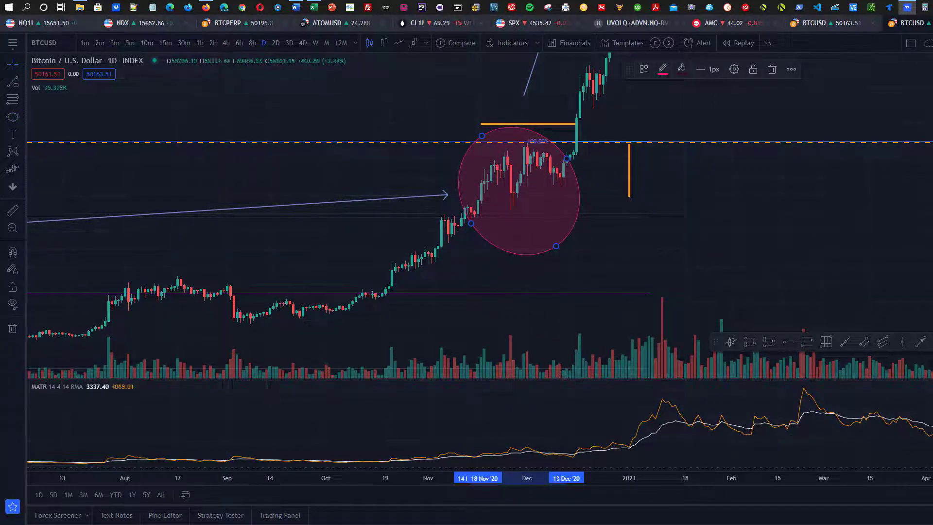
Raise the tip of the arrow starting at 11 Sep '21 to the highest dashed line at 19 Sep '21, and delete the arrow
scroll(900, 191, right, 10)
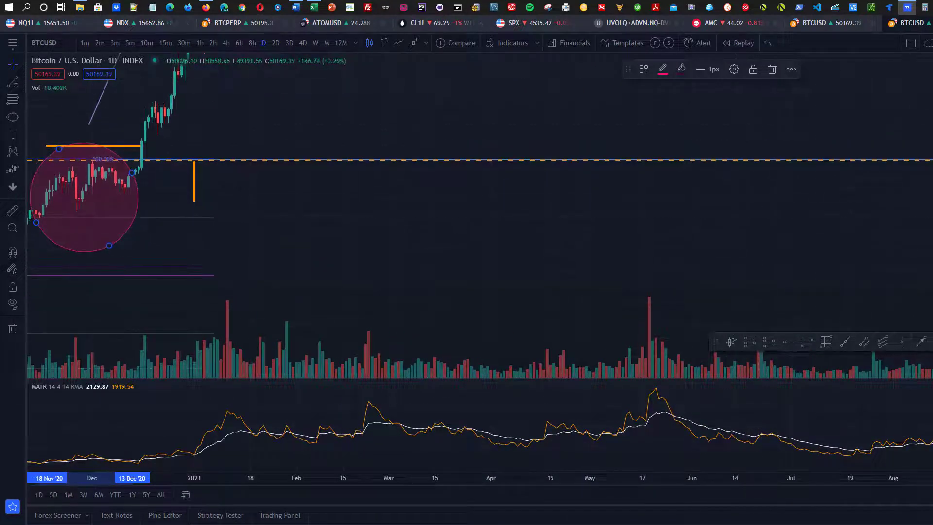
drag(552, 296, 372, 372)
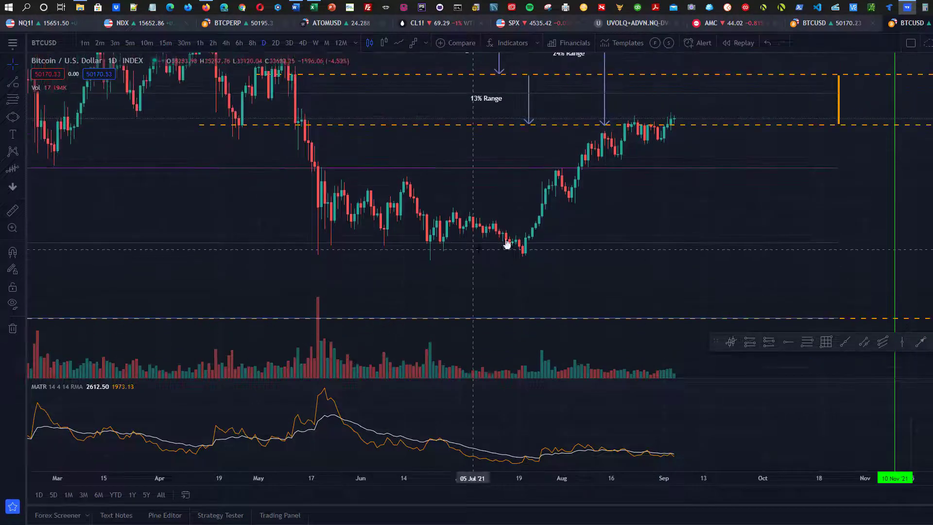
drag(638, 244, 546, 306)
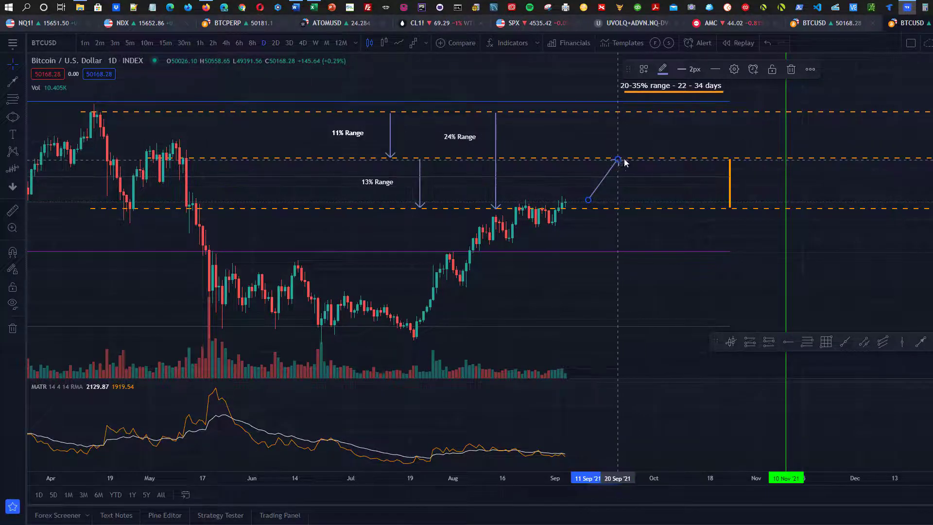
drag(624, 163, 616, 115)
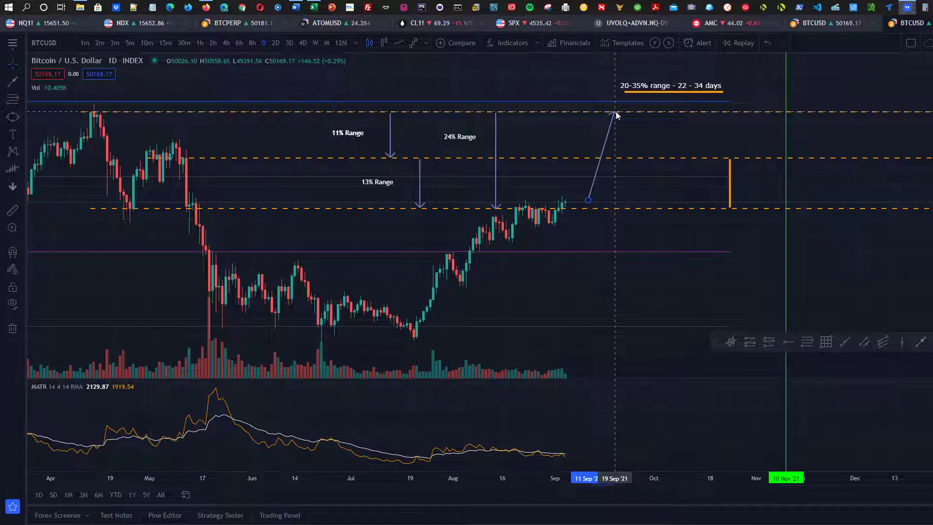
drag(616, 115, 615, 113)
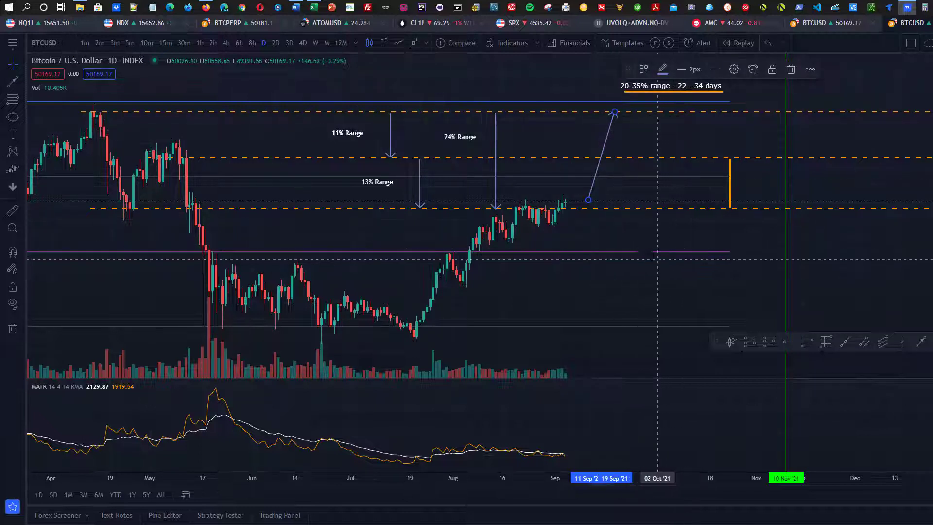
key(Delete)
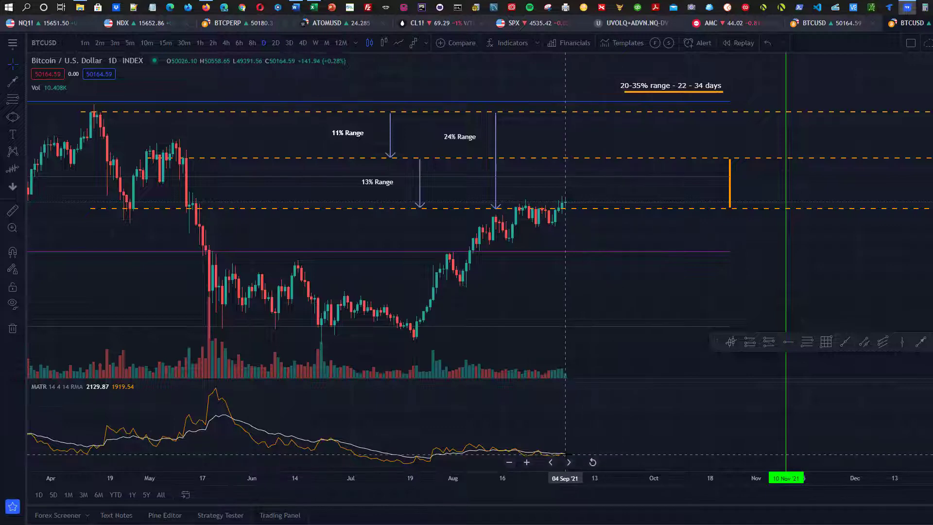
Switch the chart to ETHUSD for a look at its daily candles and return to BTCUSD
key(space)
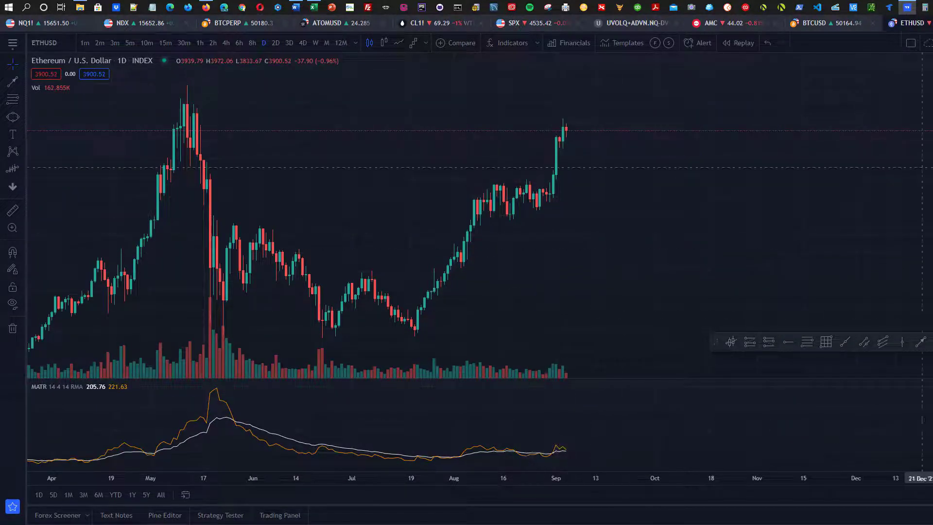
key(shift+space)
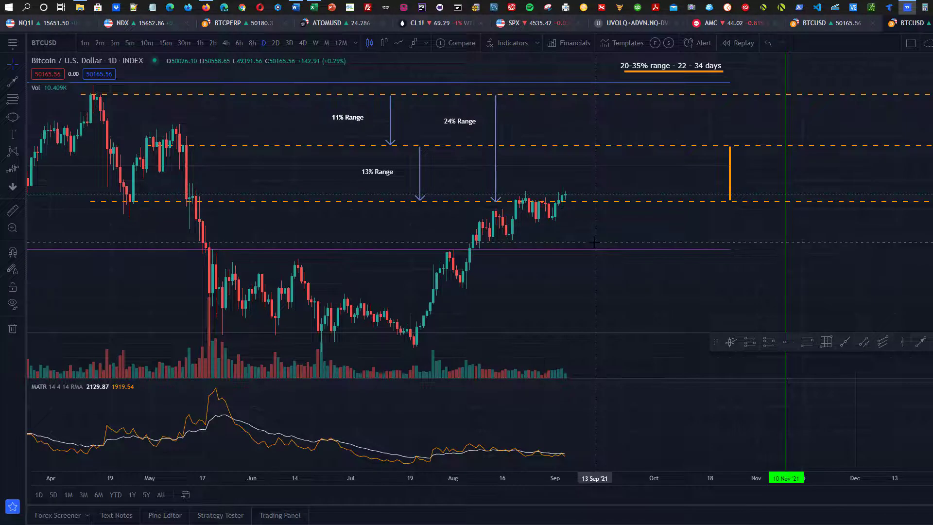
Draw a rising arrow from 11 to 16 Sep '21 and a falling arrow from 28 Sep to 04 Oct '21 between the two lower dashed lines
drag(607, 256, 545, 287)
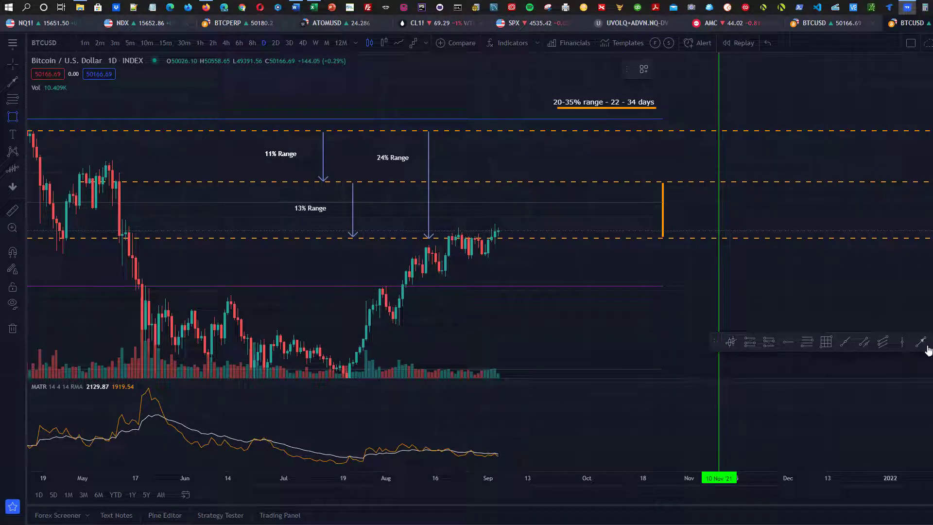
click(922, 343)
click(520, 231)
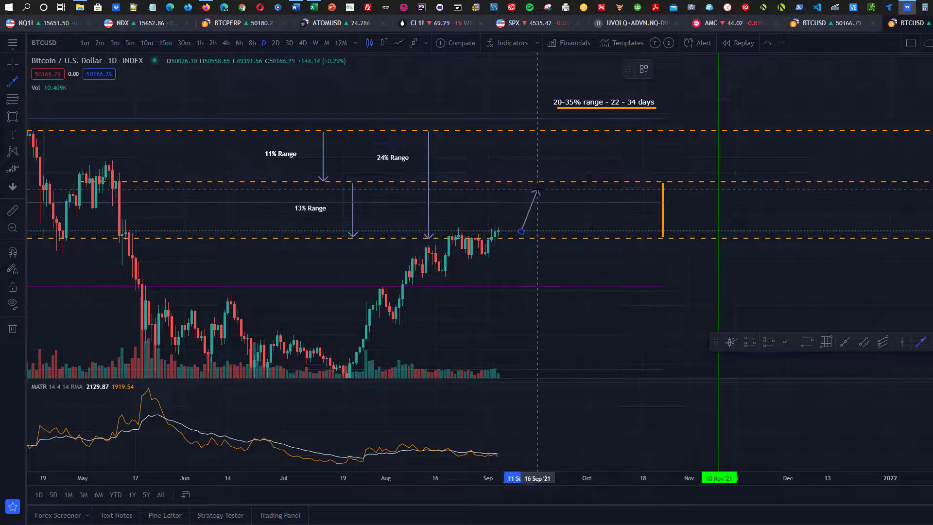
click(537, 189)
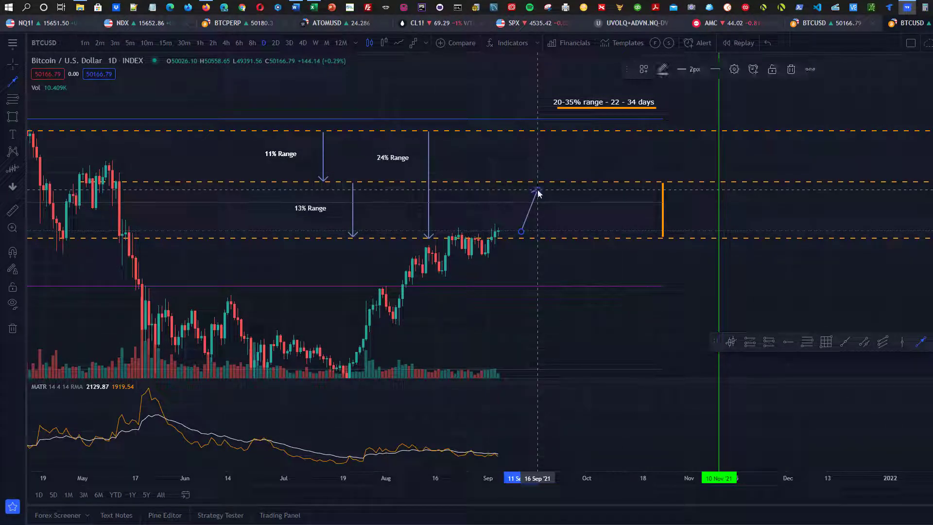
click(921, 343)
click(577, 186)
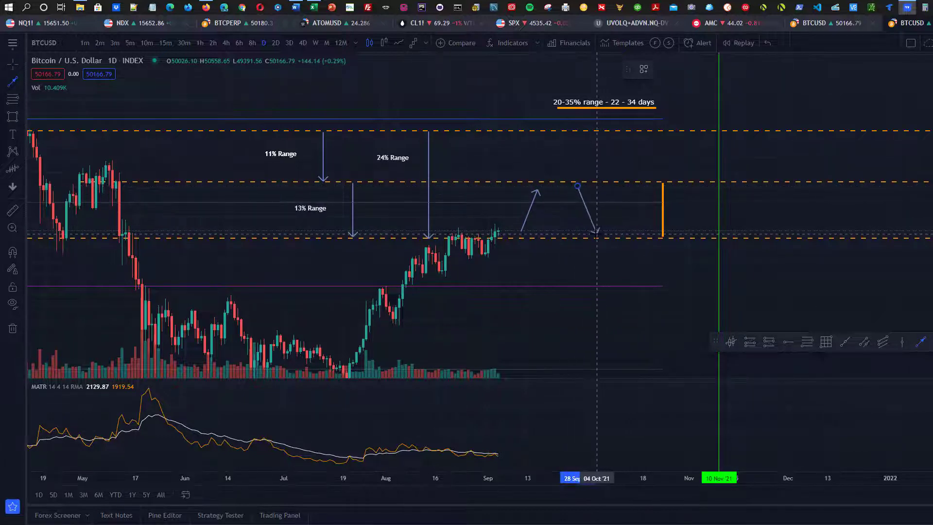
click(597, 232)
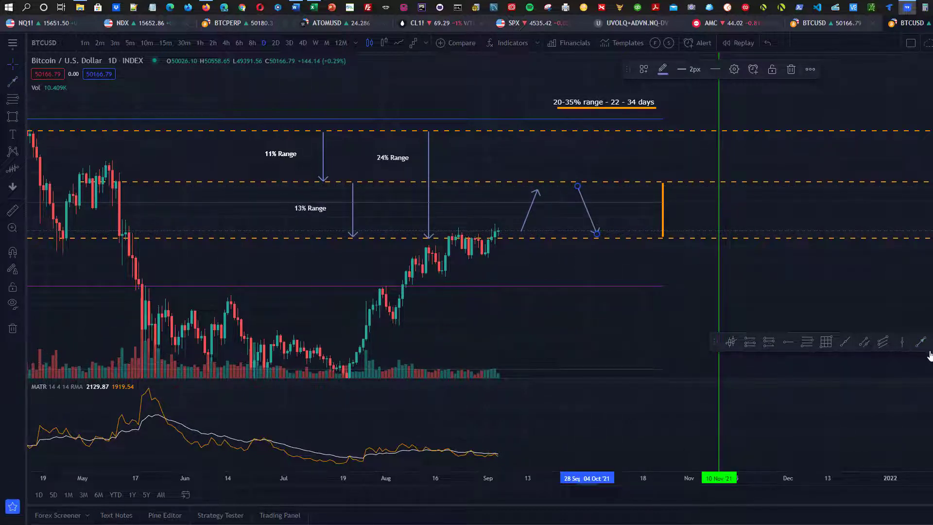
Draw rising arrows from 07 to 13 Oct '21 within the 13% range and from 14 to 17 Oct '21 to just below the highest dashed line
click(921, 342)
click(607, 233)
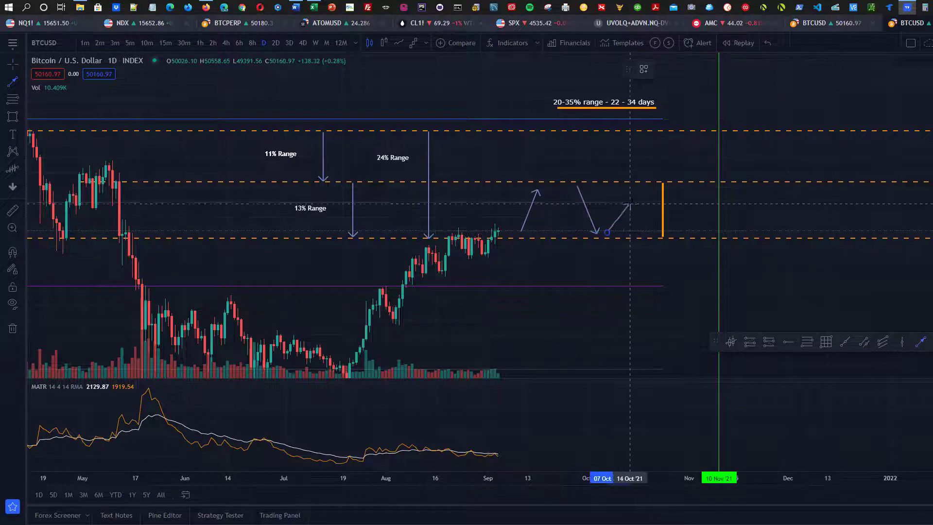
click(626, 196)
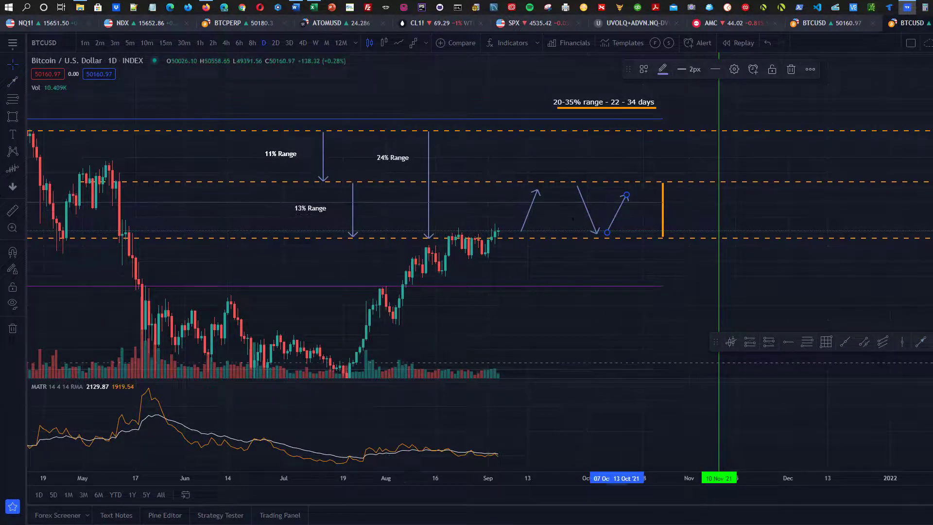
click(919, 343)
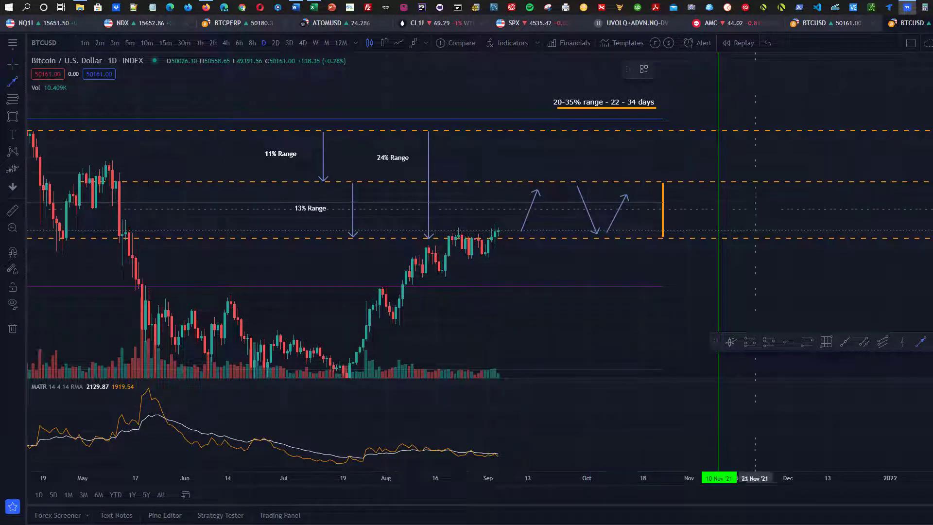
click(629, 195)
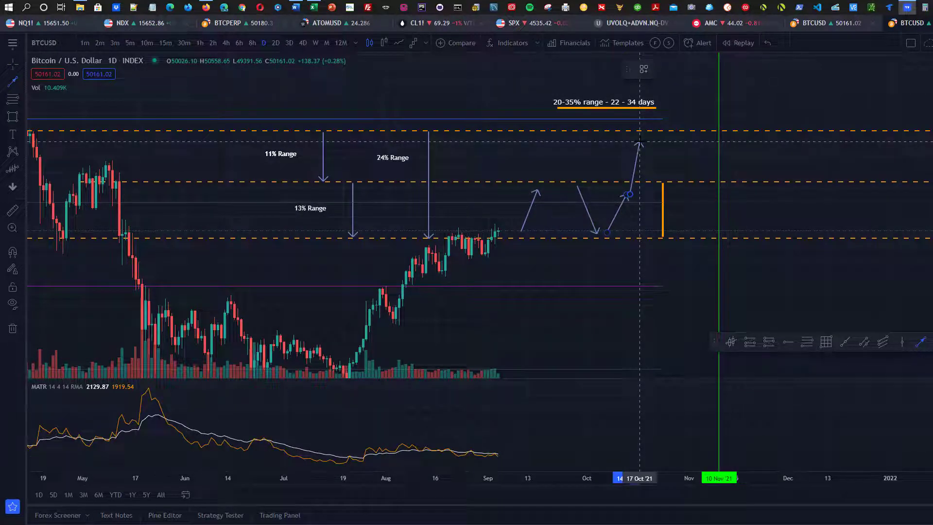
click(639, 143)
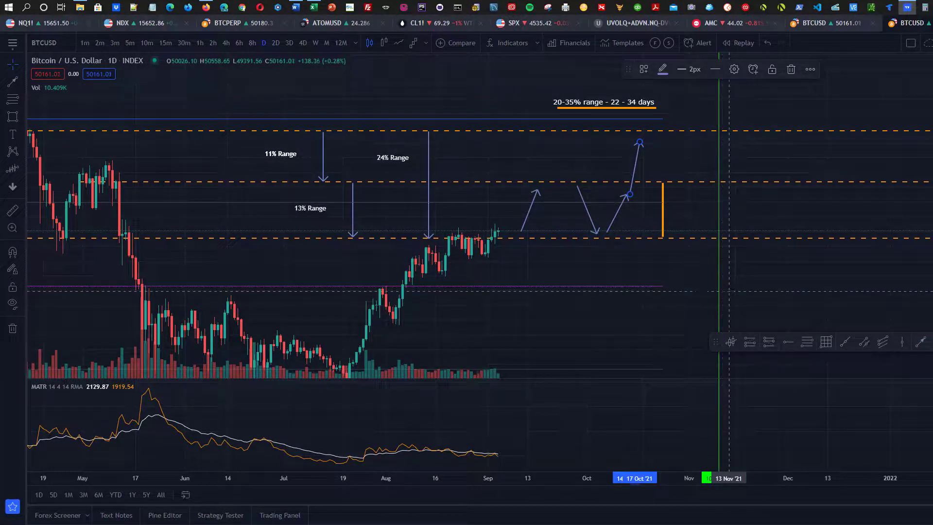
Delete the four projection arrows drawn across September and October 2021
drag(464, 103, 343, 132)
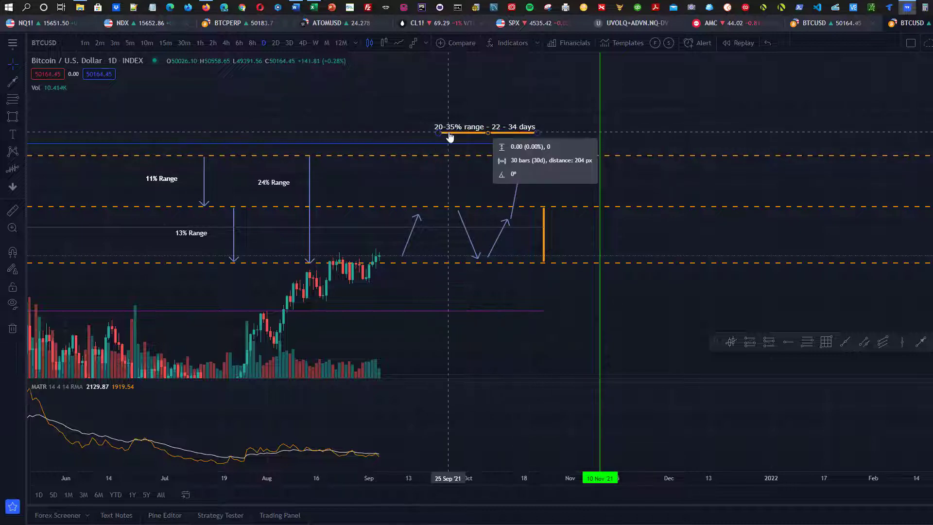
drag(498, 344, 596, 347)
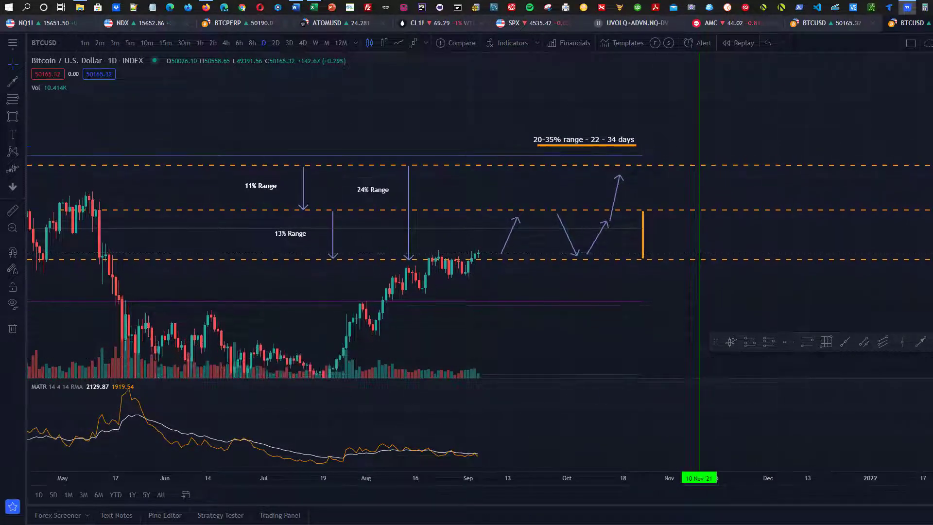
scroll(383, 117, down, 2)
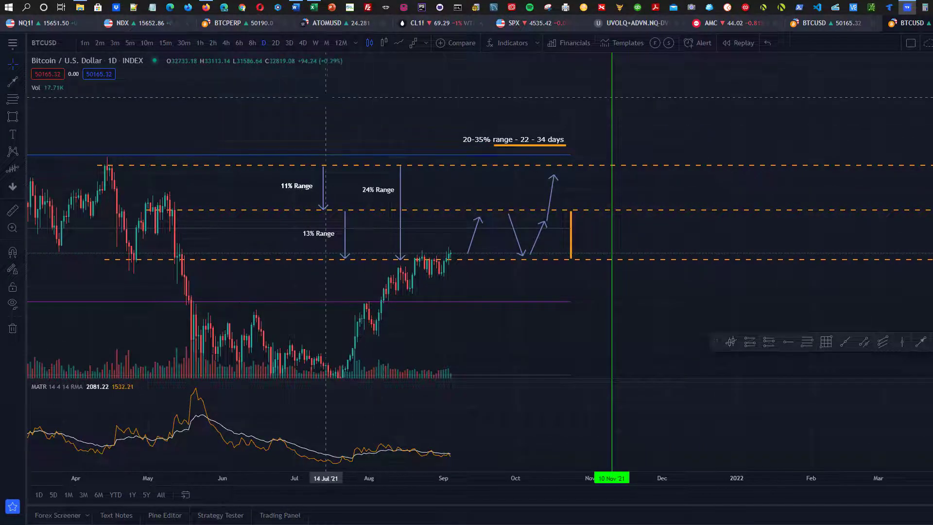
drag(329, 103, 316, 48)
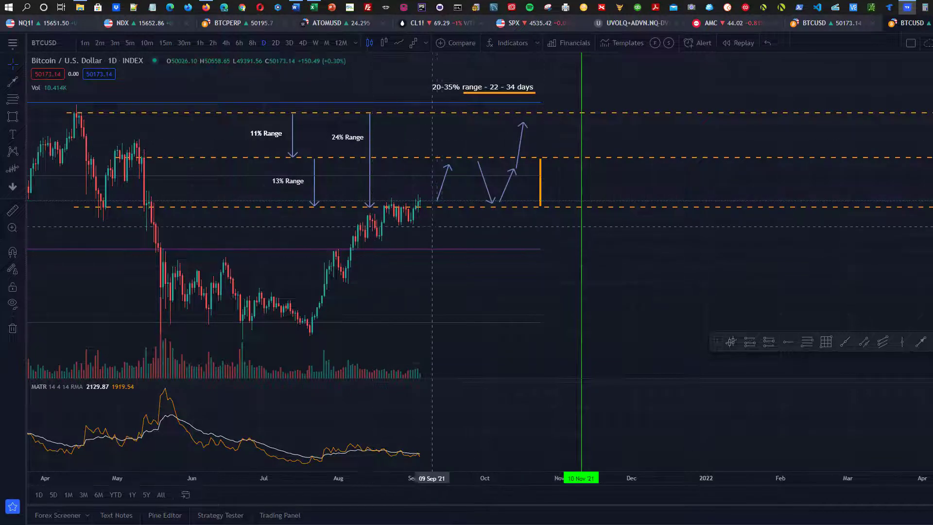
click(441, 195)
key(Delete)
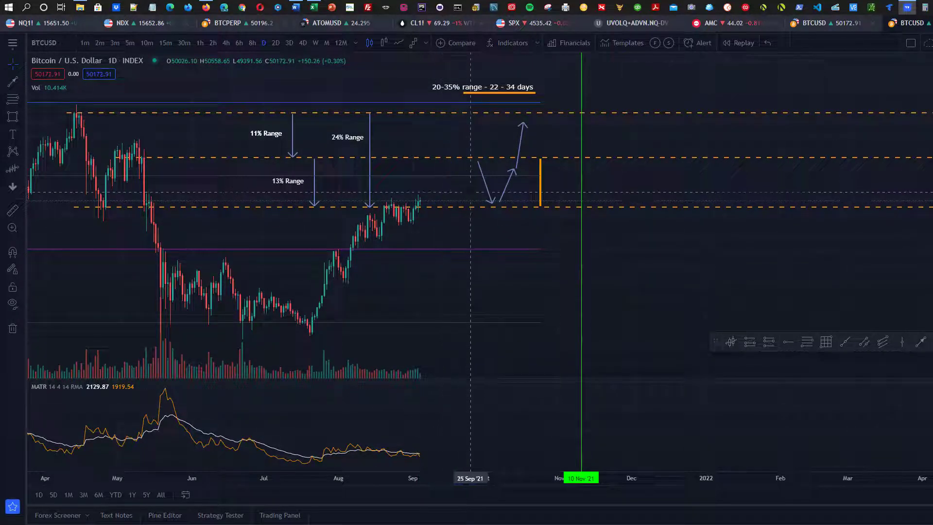
click(486, 183)
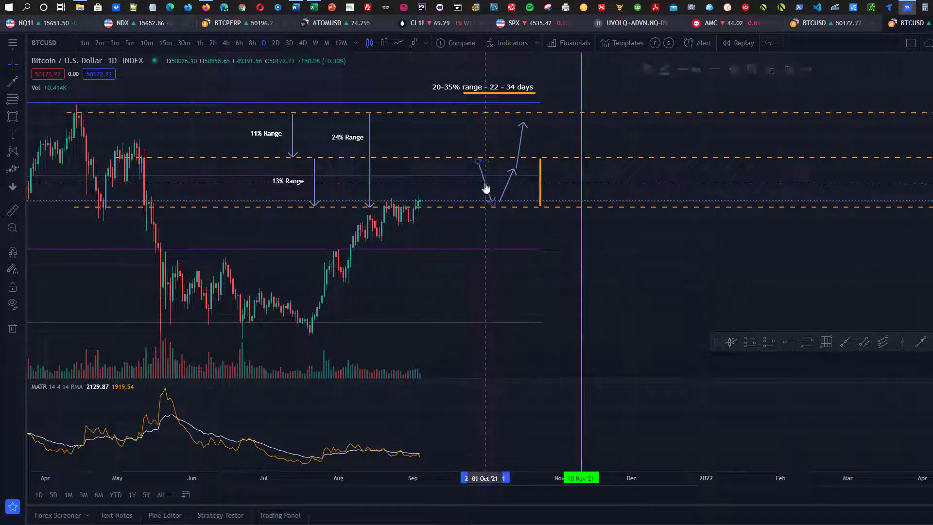
key(Delete)
click(504, 190)
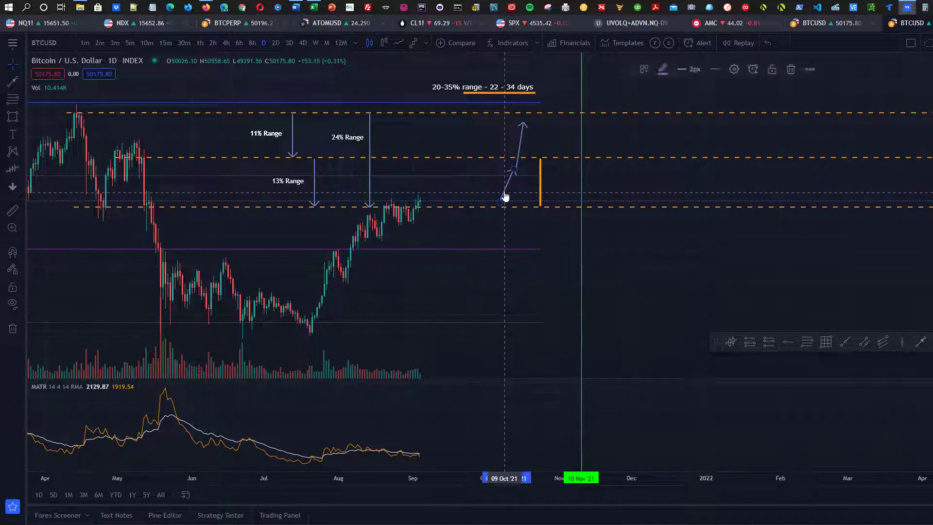
key(Delete)
key(Delete)
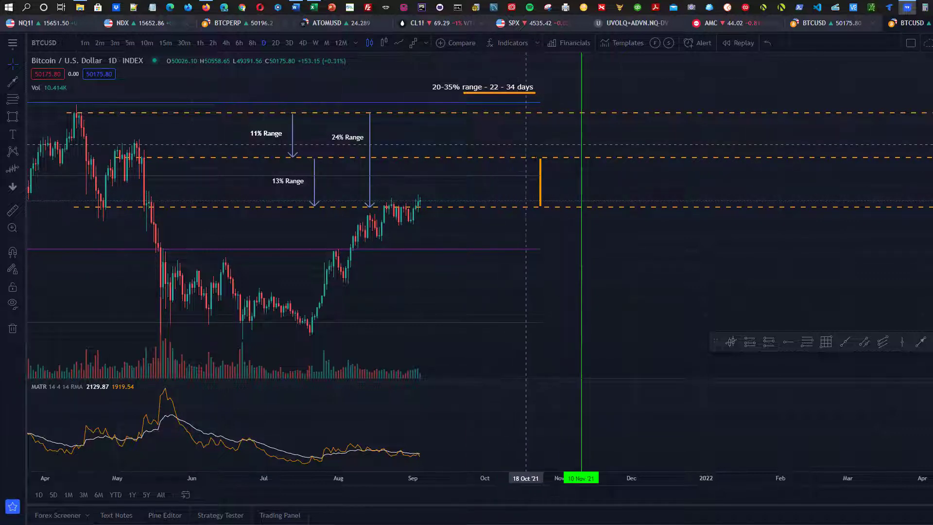
Draw a rising arrow from 28 Aug to 18 Sep '21 and a falling arrow from 25 Sep to 06 Oct '21 across the 24% range
click(923, 343)
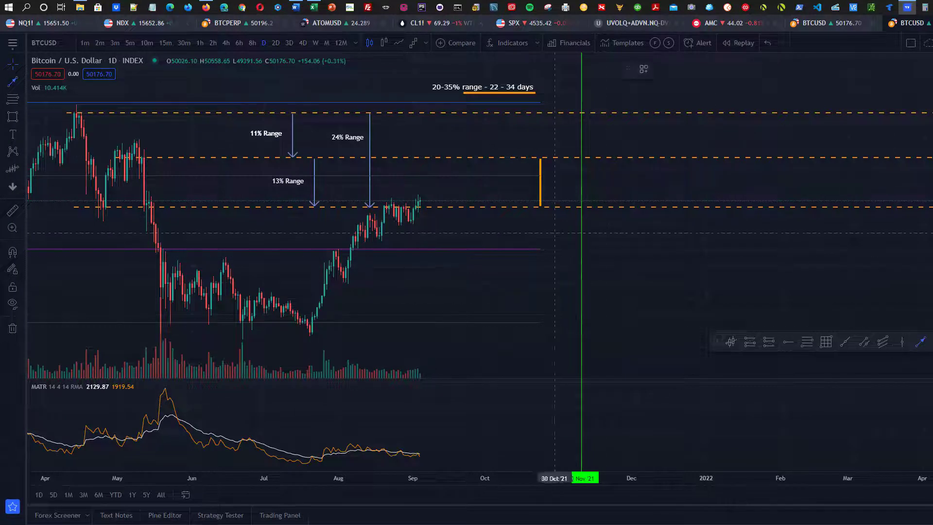
click(403, 201)
click(452, 119)
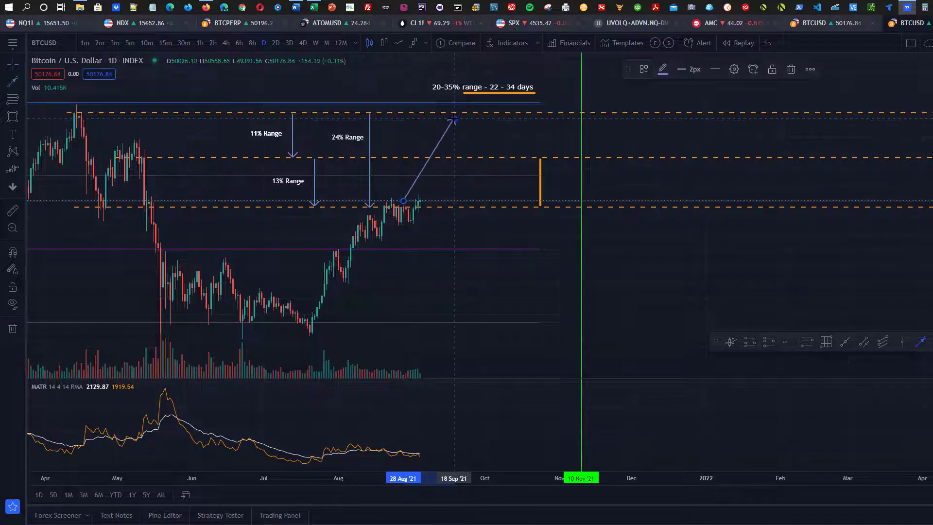
click(921, 341)
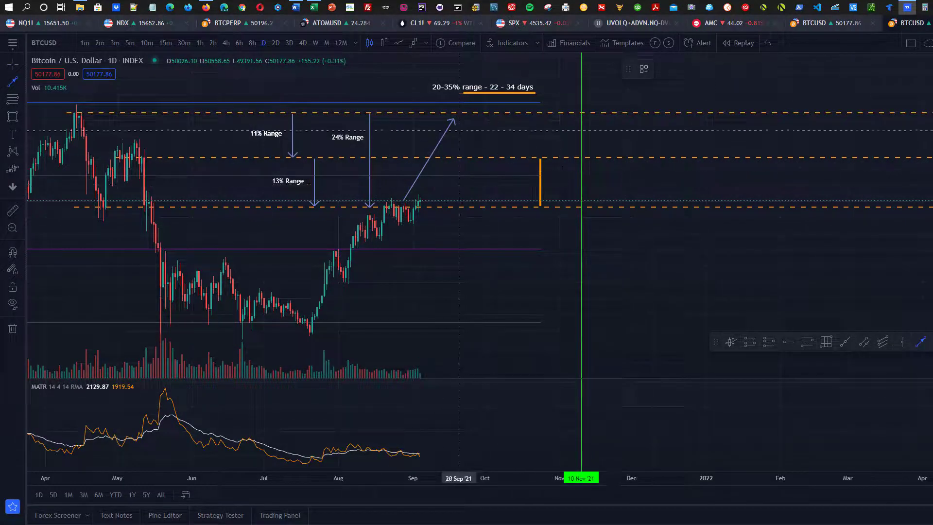
click(497, 200)
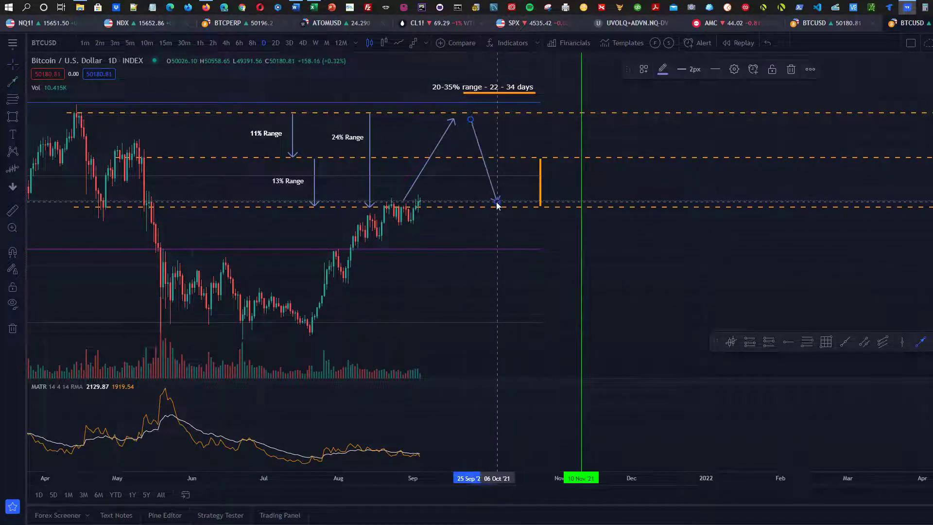
Draw a rising arrow from the falling arrow's tip at 06 Oct '21 to below the highest dashed line at about 20 Oct '21
click(920, 342)
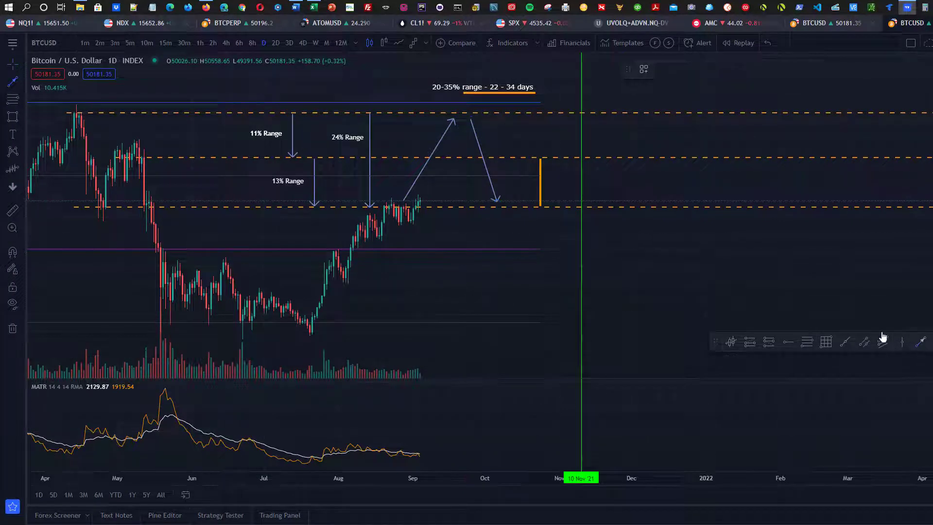
click(498, 202)
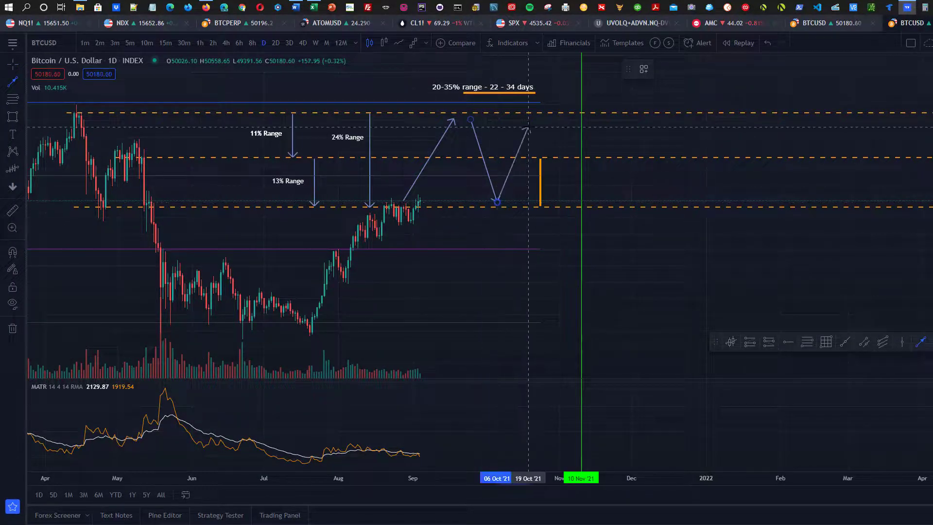
click(530, 128)
click(920, 341)
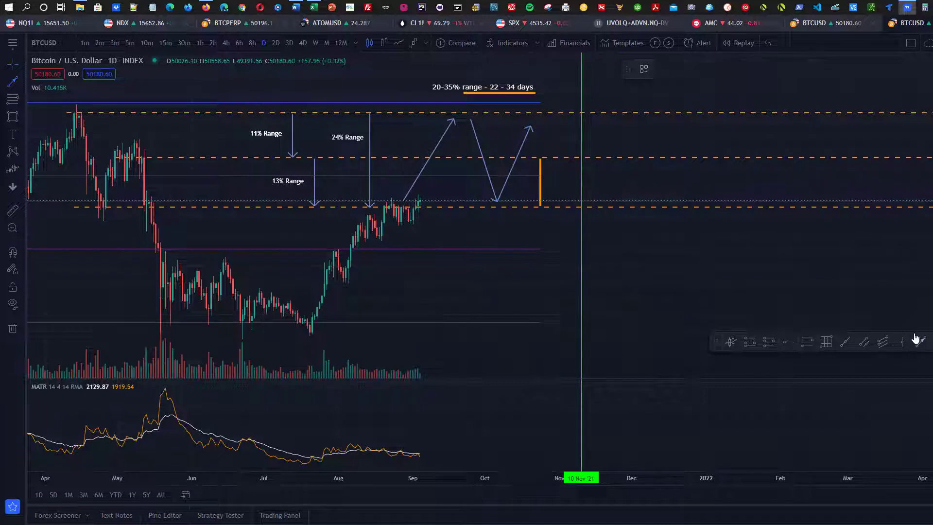
Draw rising arrows from 26 Oct to 02 Nov '21 across the highest dashed line and from 06 to 14 Nov '21 above it
click(545, 128)
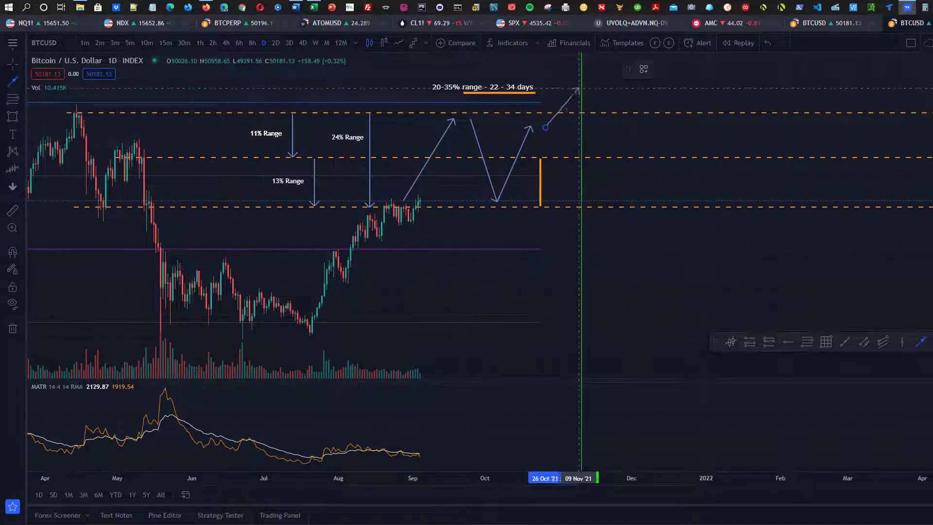
click(562, 108)
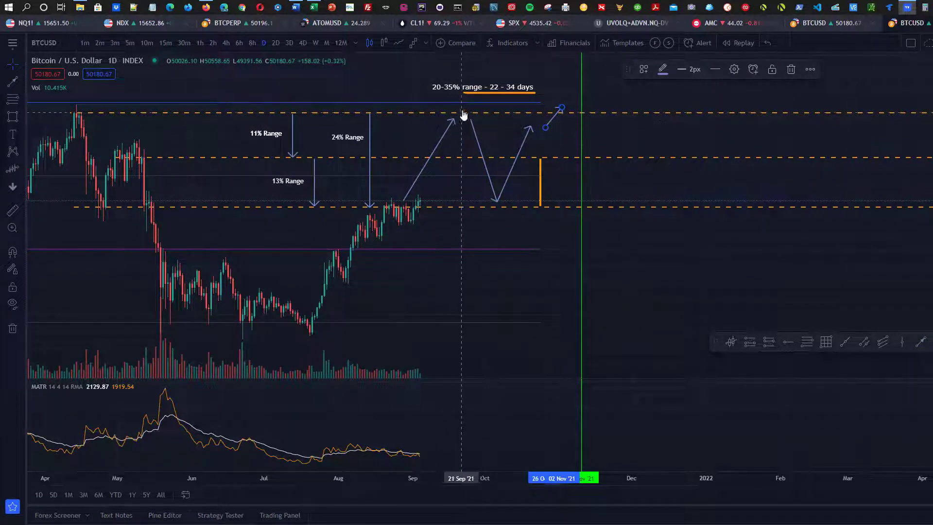
drag(639, 178, 598, 243)
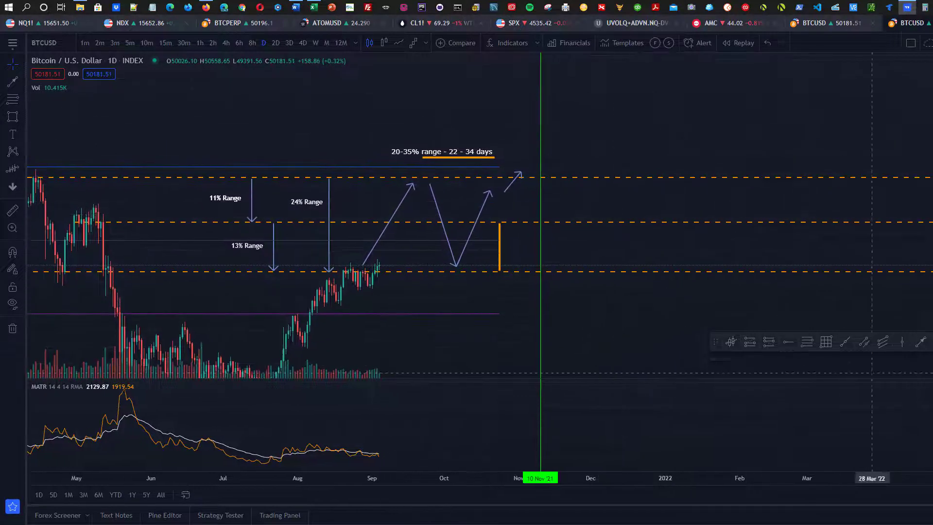
click(531, 172)
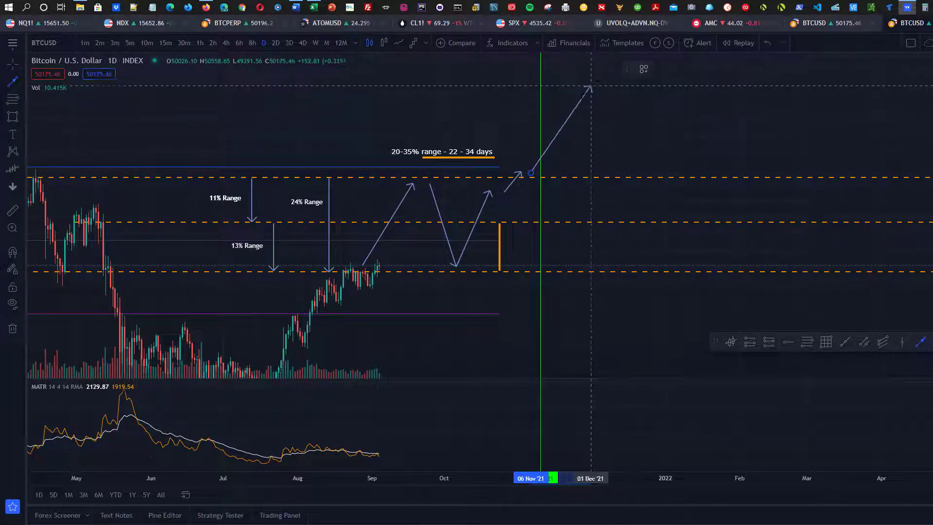
click(550, 119)
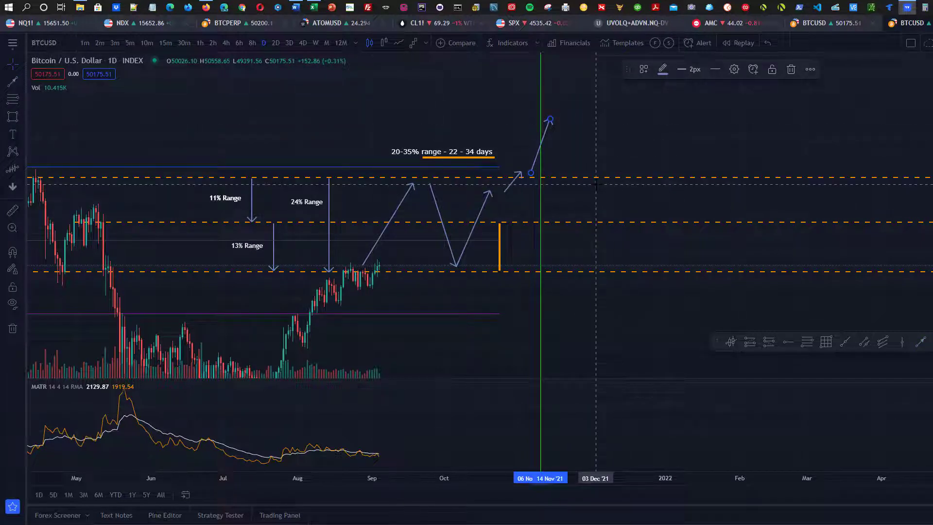
Draw a falling arrow from above the range at 21 Nov '21 to the lowest dashed line at 11 Dec '21
click(920, 342)
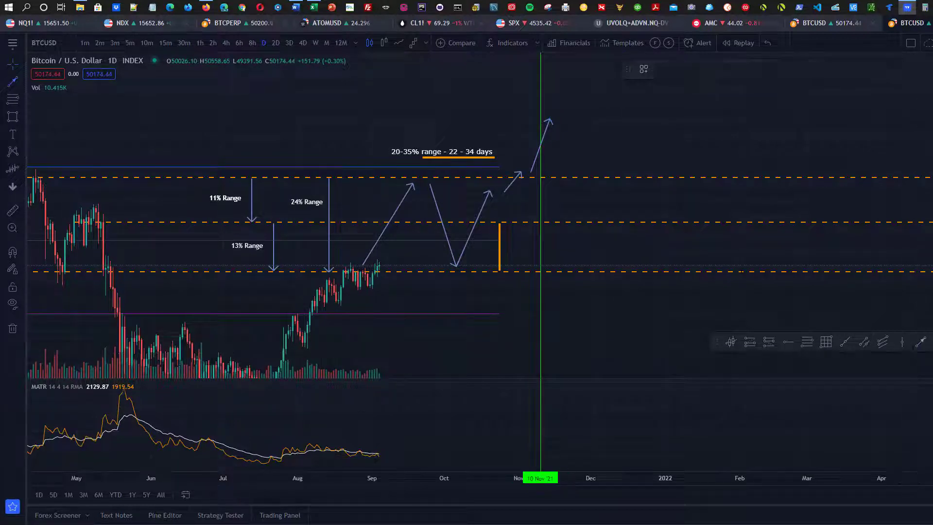
click(567, 132)
click(615, 272)
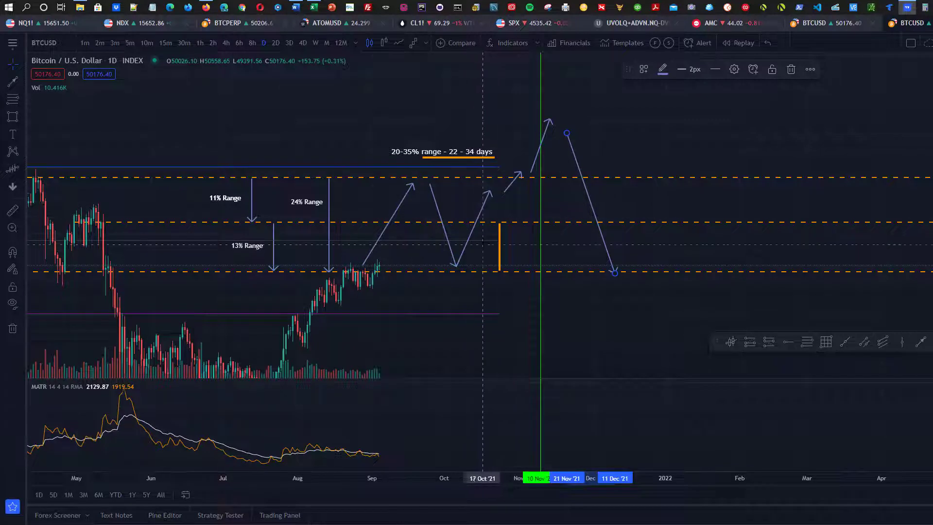
click(539, 154)
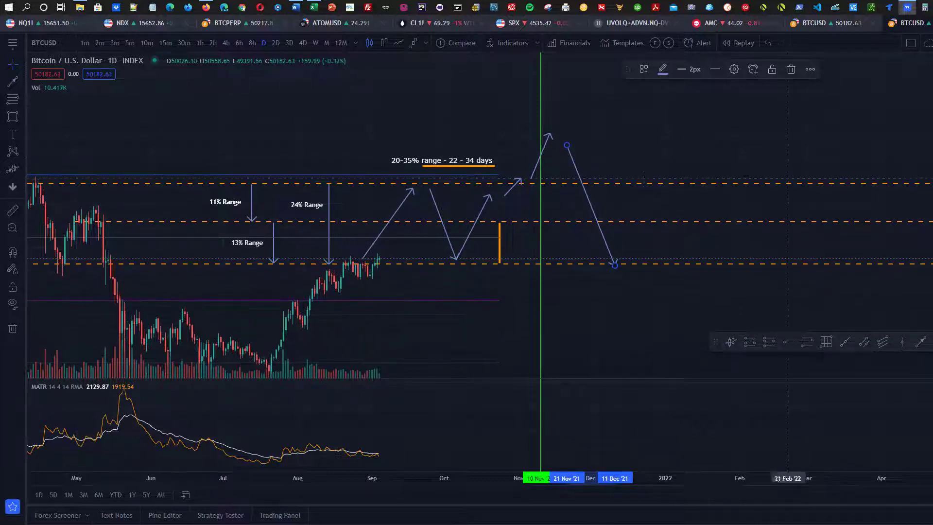
drag(666, 143, 606, 148)
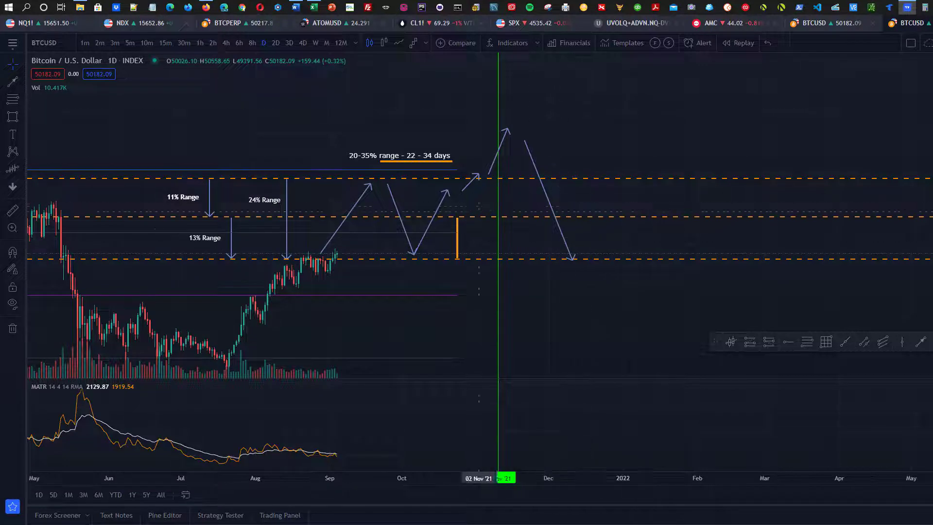
Delete the six projection arrows drawn between late August and mid-December 2021
click(357, 207)
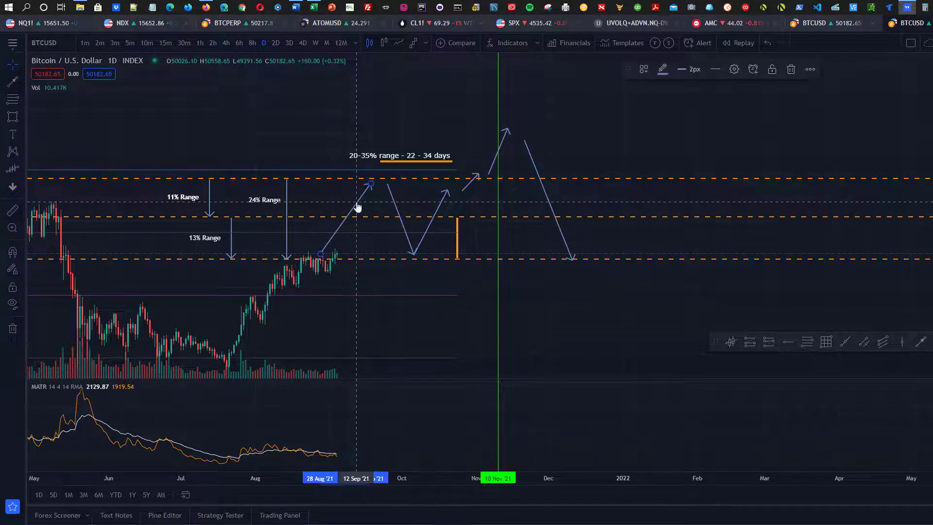
key(Delete)
click(396, 215)
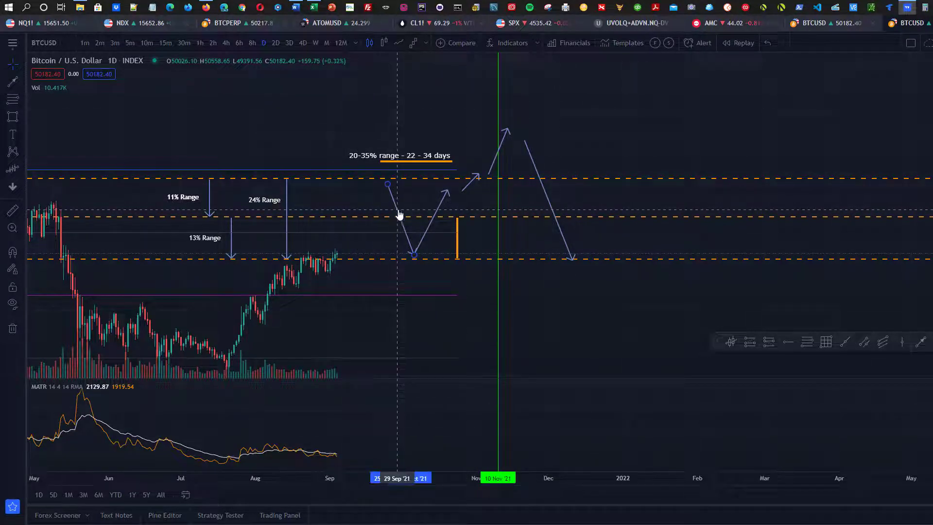
key(Delete)
click(435, 212)
key(Delete)
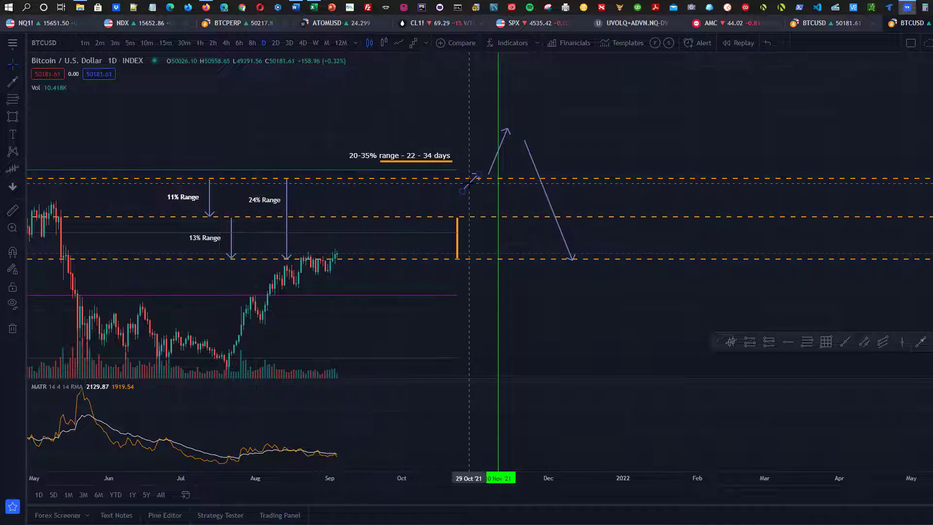
click(469, 184)
key(Delete)
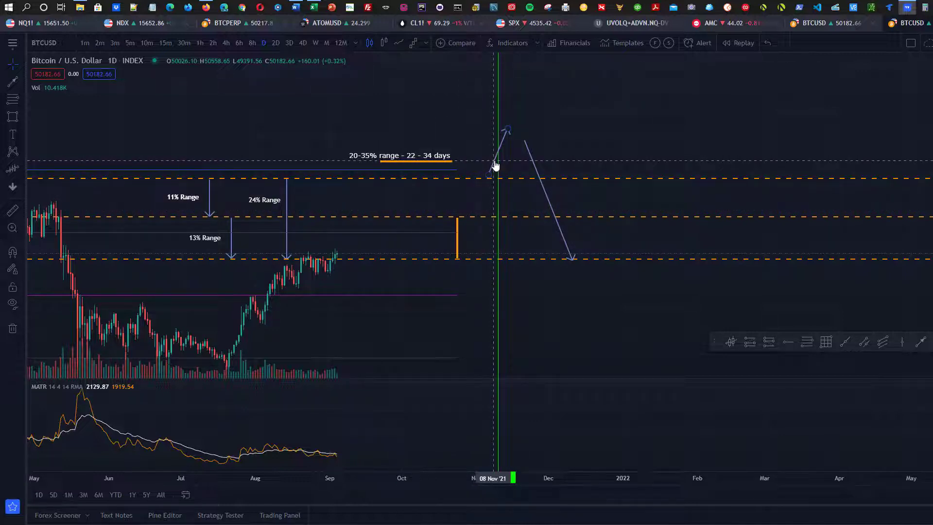
click(494, 165)
key(Delete)
click(534, 167)
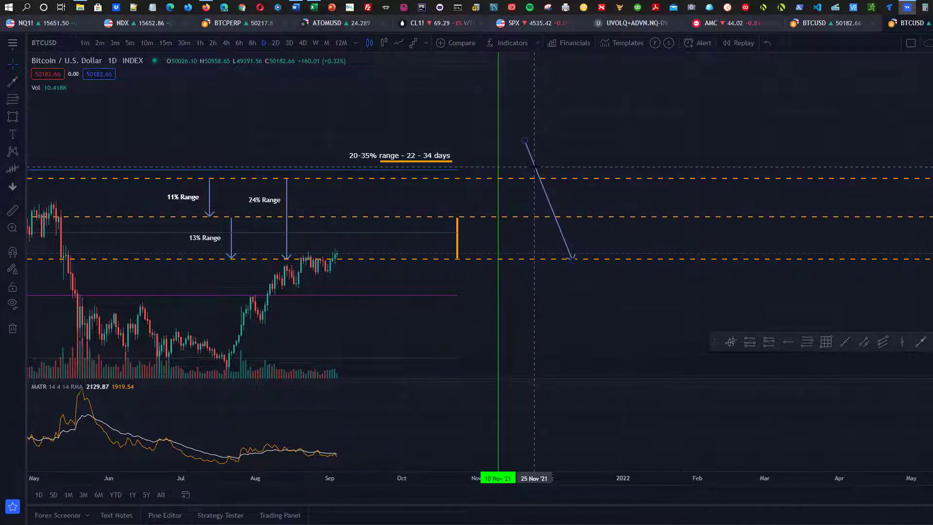
key(Delete)
Draw a rising arrow from the latest price to the middle dashed line at 12 Sep '21 and a falling arrow from 14 Sep to 05 Oct '21
click(919, 341)
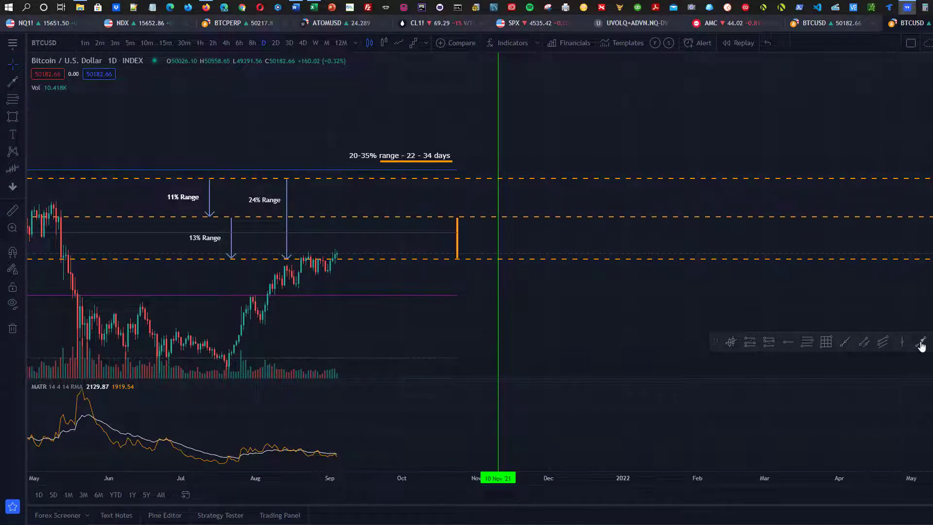
drag(348, 250, 356, 220)
click(356, 220)
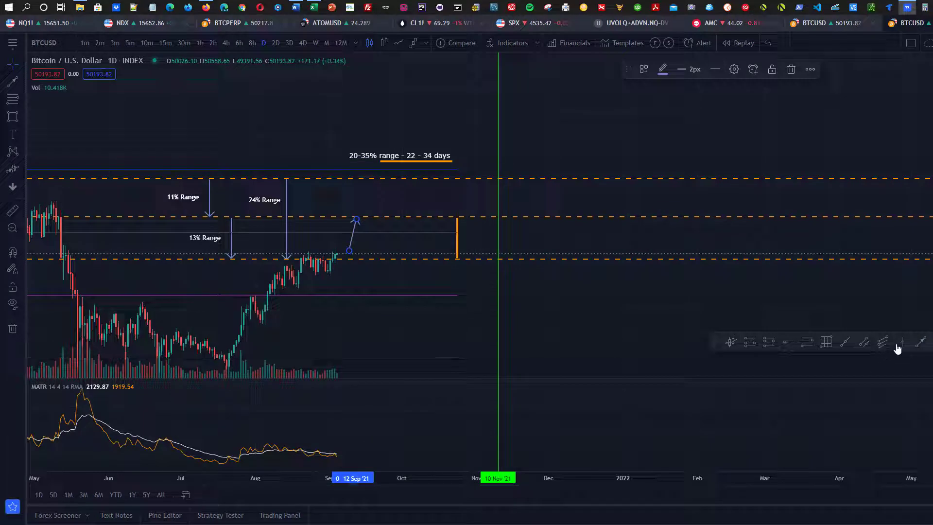
click(919, 341)
click(360, 218)
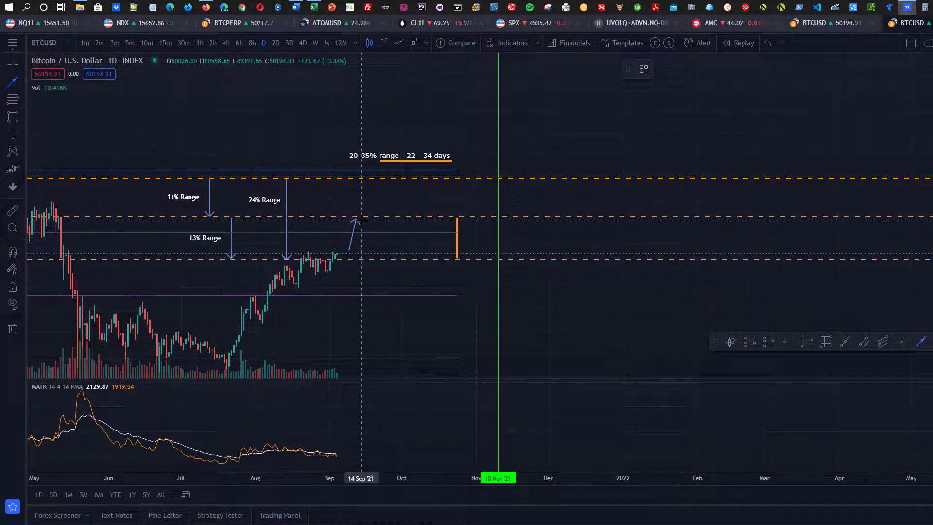
click(412, 336)
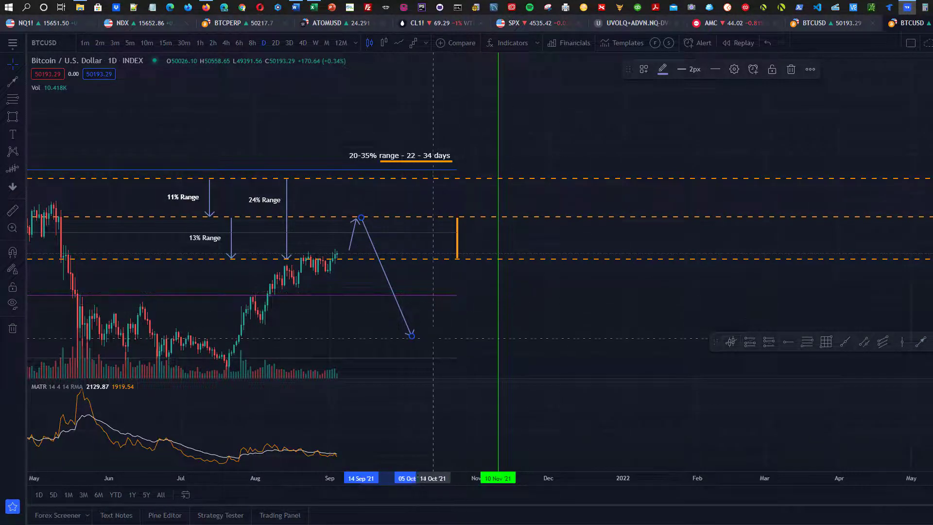
Draw a long, gently rising arrow below the dashed range from 22 Oct '21 to 15 Jan '22
click(920, 341)
click(452, 333)
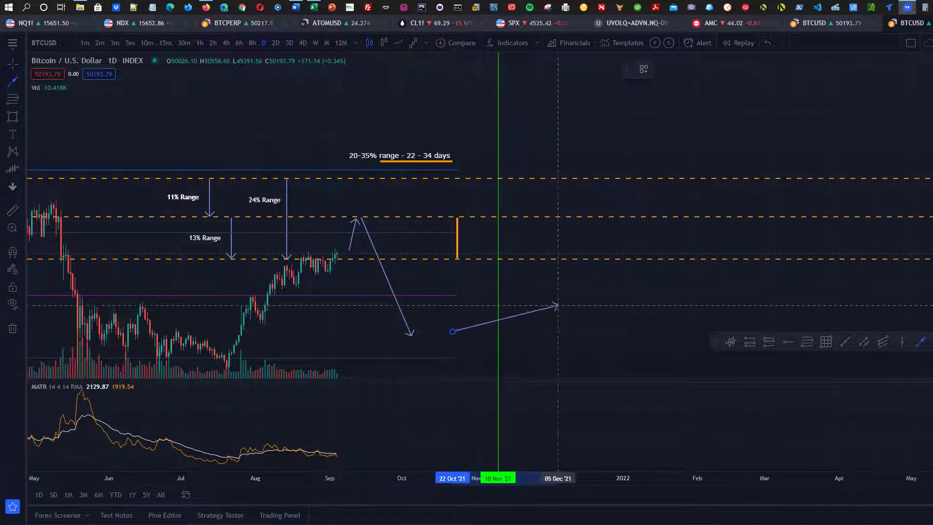
click(656, 282)
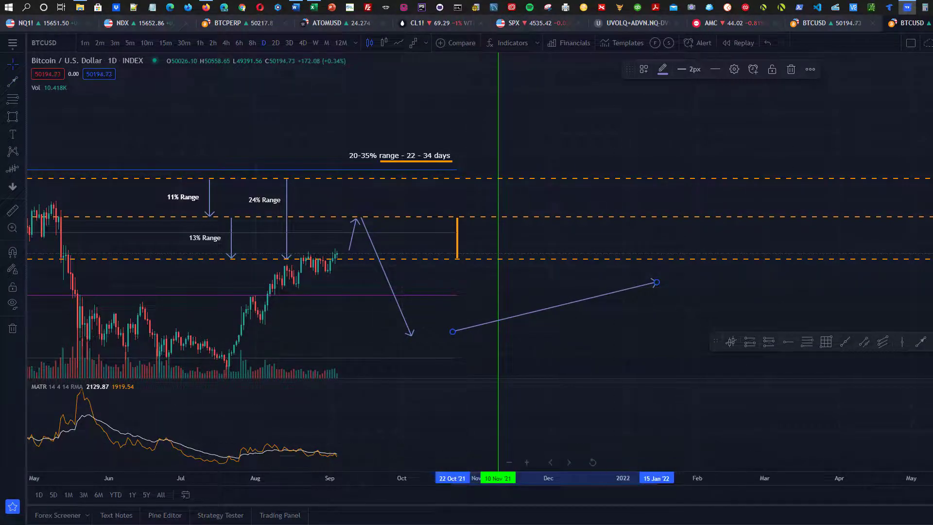
Draw a rising arrow from the lowest dashed line at 26 Sep '21 to just above the highest dashed line at 09 Oct '21
click(920, 342)
key(alt+t)
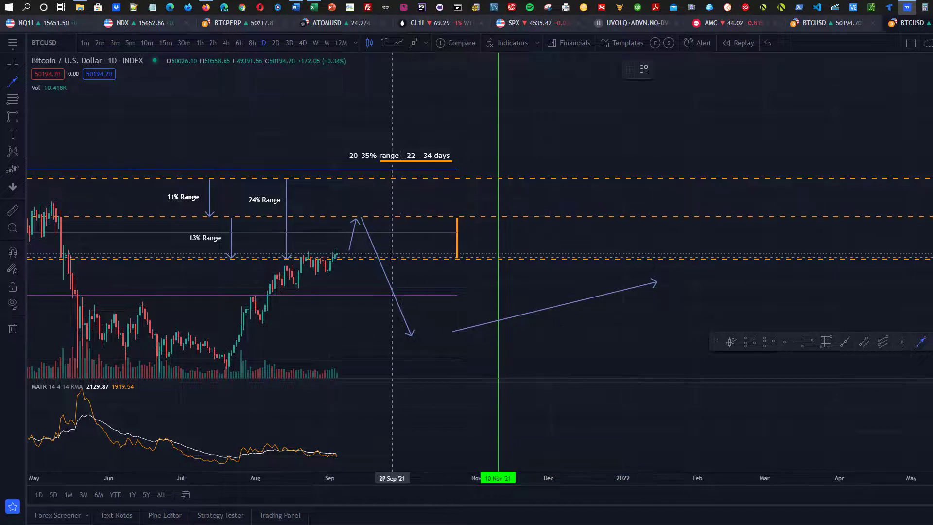
click(390, 256)
click(422, 176)
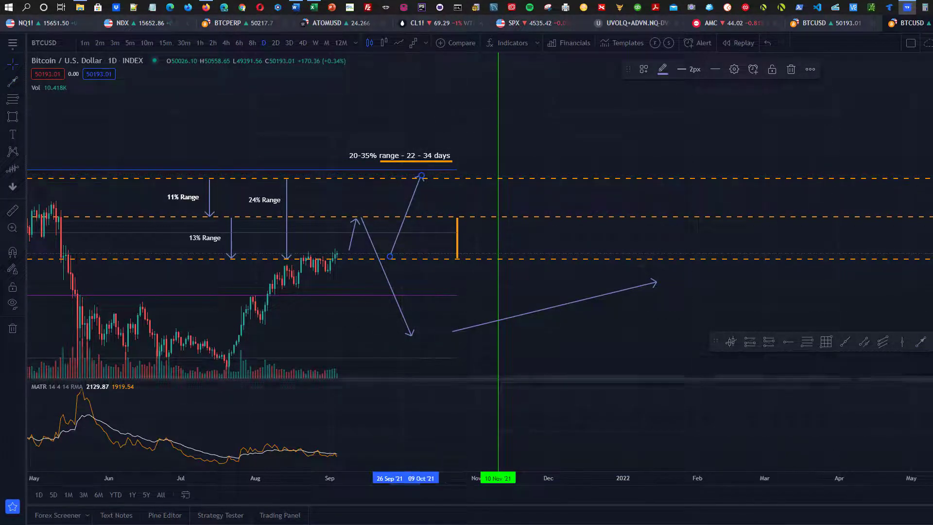
Draw a falling arrow from just below the highest dashed line at 14 Oct '21 and shorten it to end near the lowest at 24 Oct '21
click(920, 342)
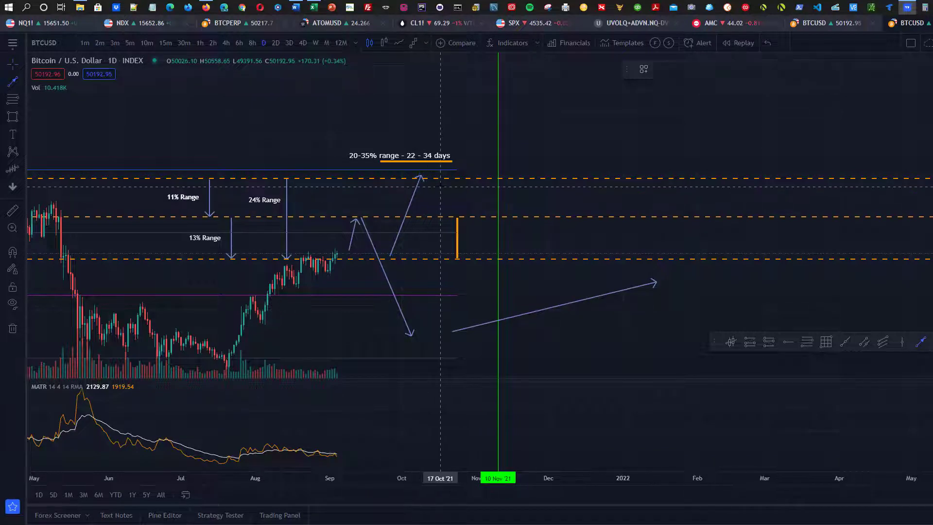
click(432, 185)
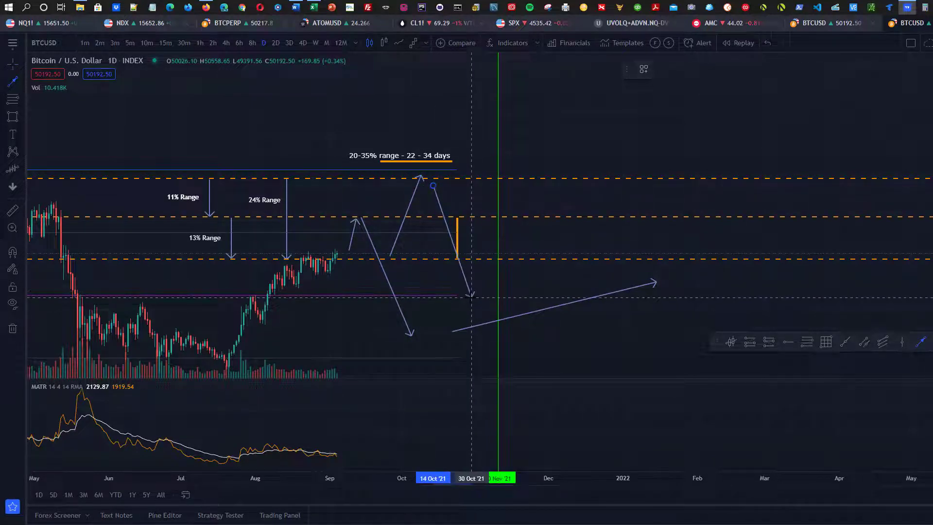
click(476, 311)
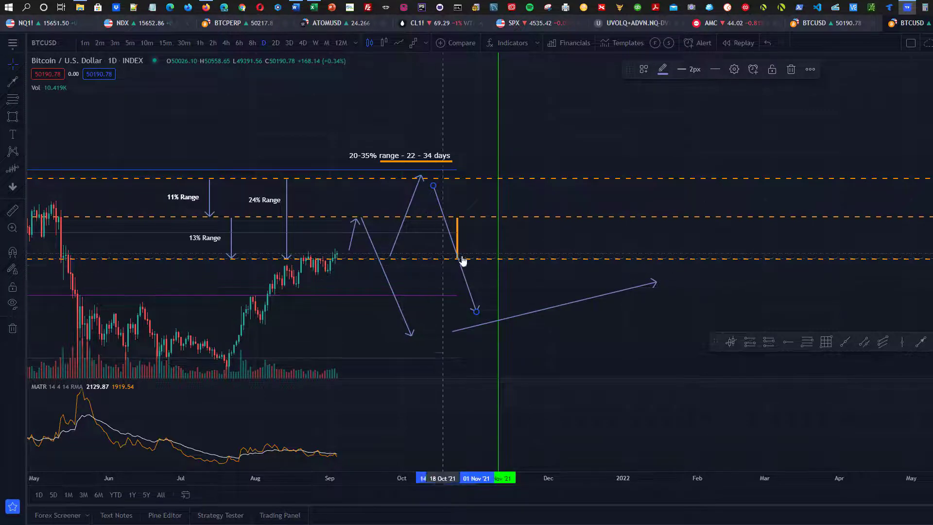
drag(473, 308, 457, 252)
Delete the two falling arrows, the October rising arrow and the long rising arrow, keeping only the short September arrow
scroll(463, 300, down, 1)
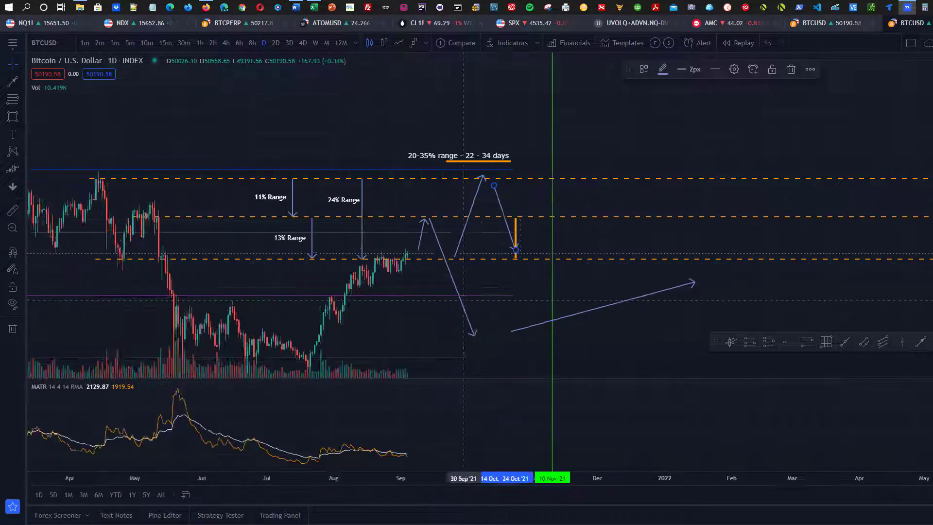
scroll(463, 300, down, 2)
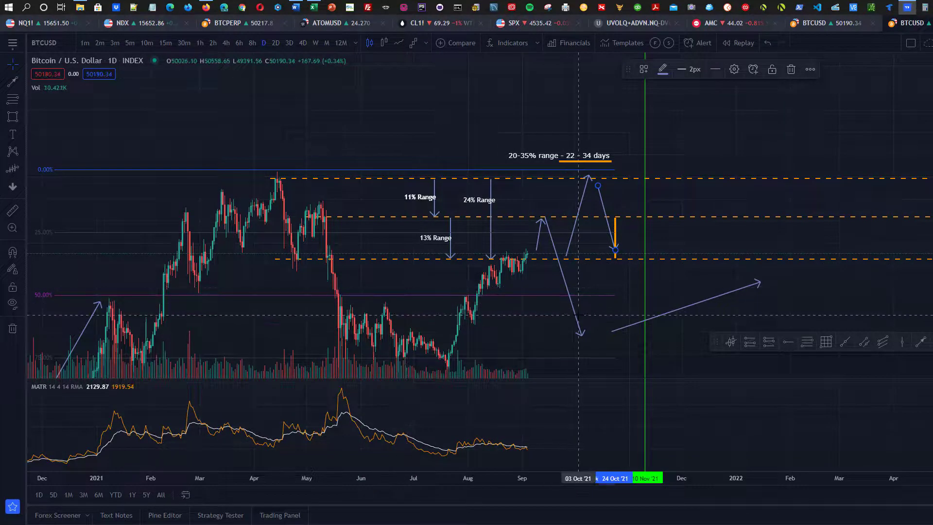
click(575, 317)
key(Delete)
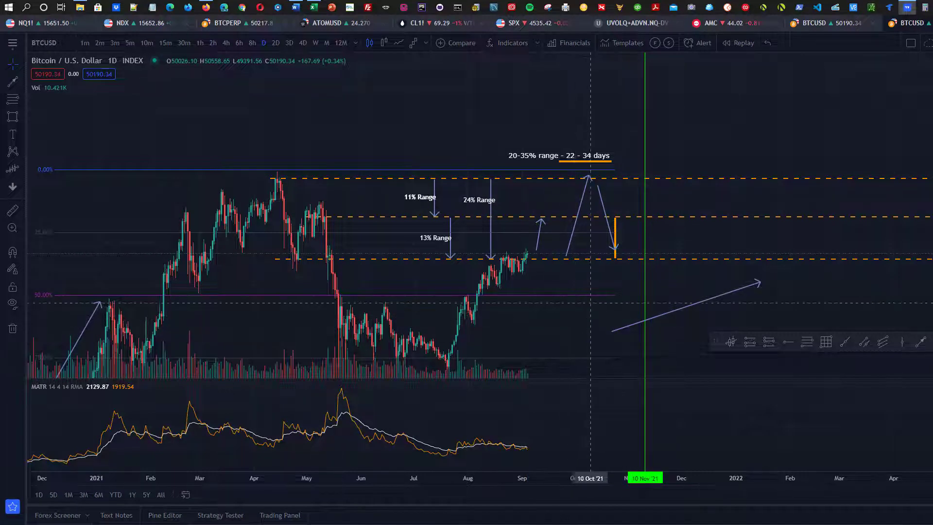
click(602, 198)
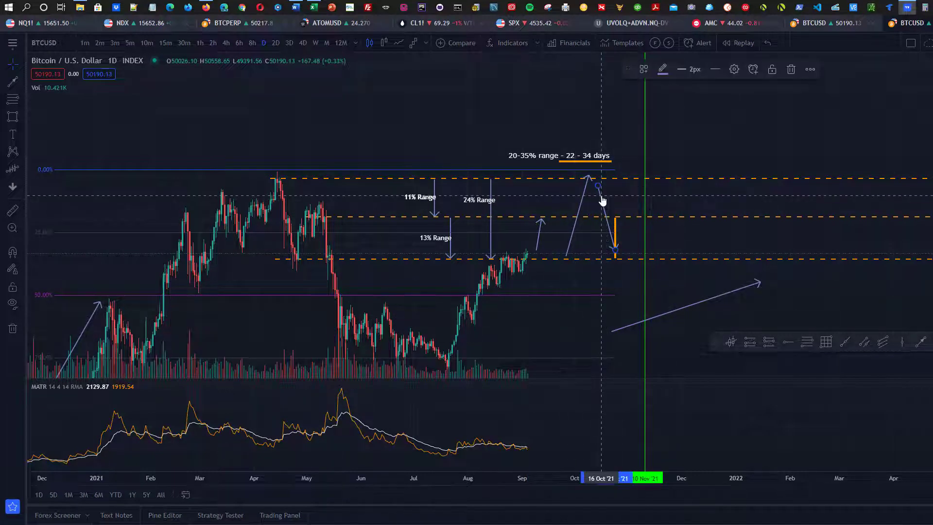
key(Delete)
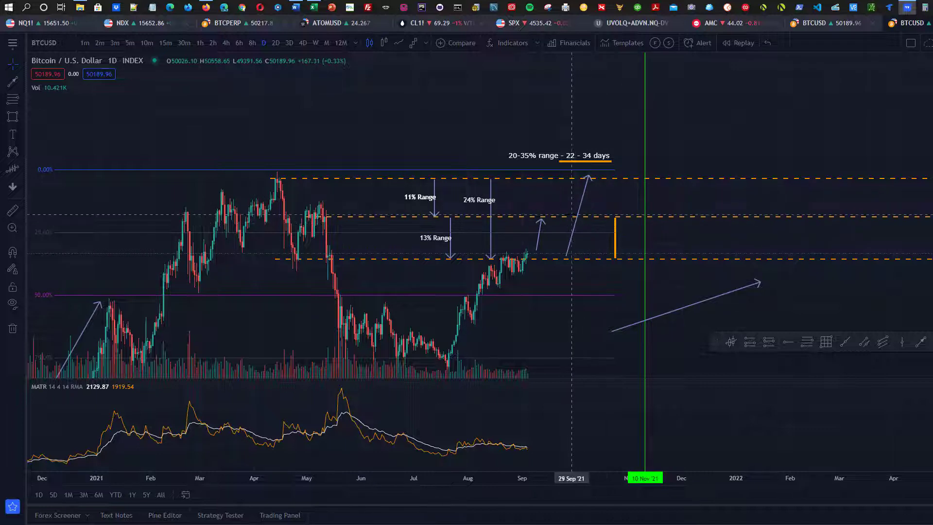
click(578, 206)
key(Delete)
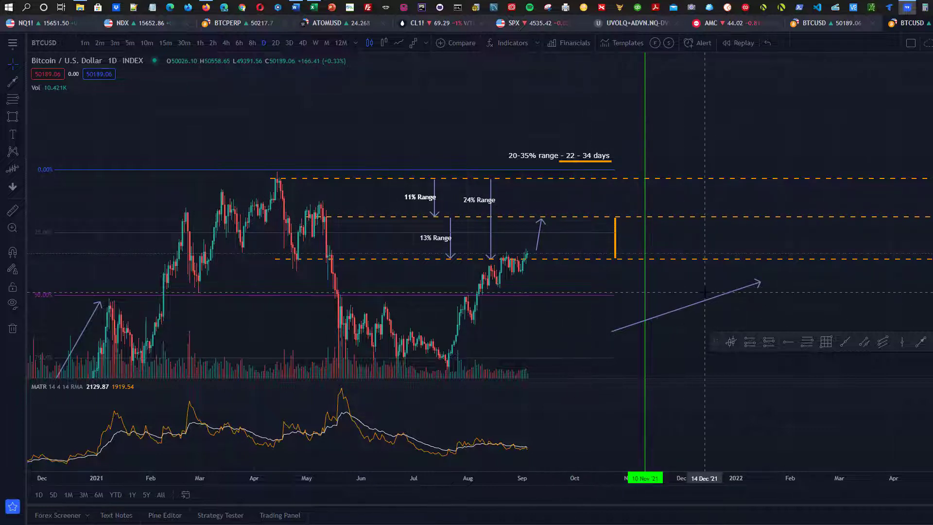
key(Delete)
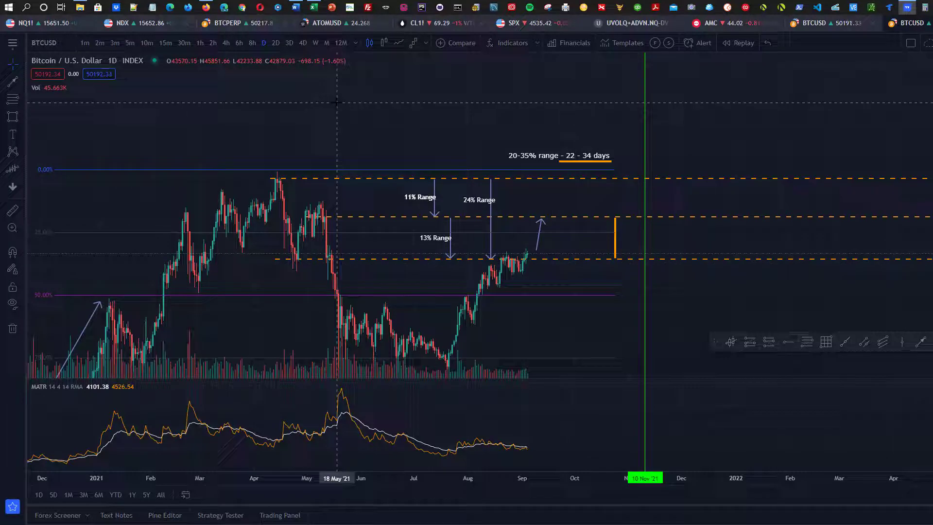
Switch the BTCUSD chart to the weekly timeframe and enlarge the 2021 candles with the range annotations
click(303, 43)
click(316, 43)
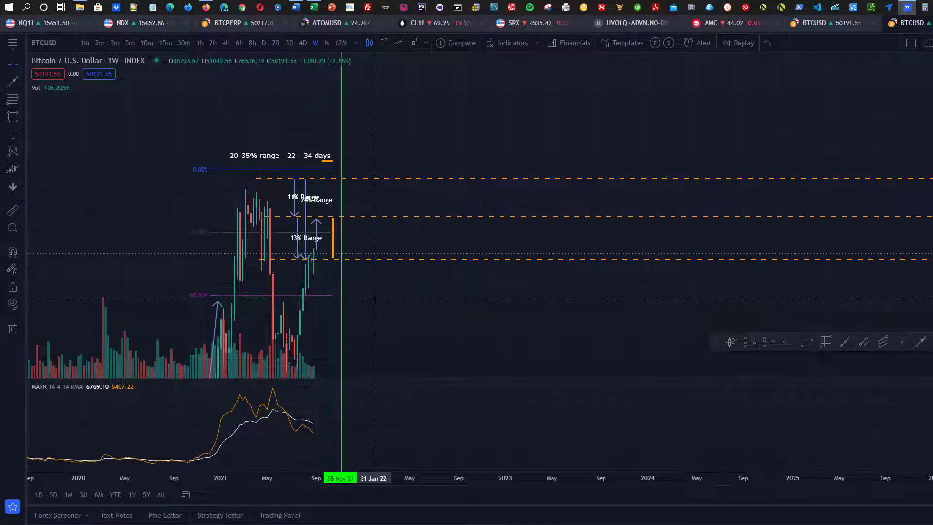
scroll(359, 292, up, 4)
drag(366, 305, 610, 252)
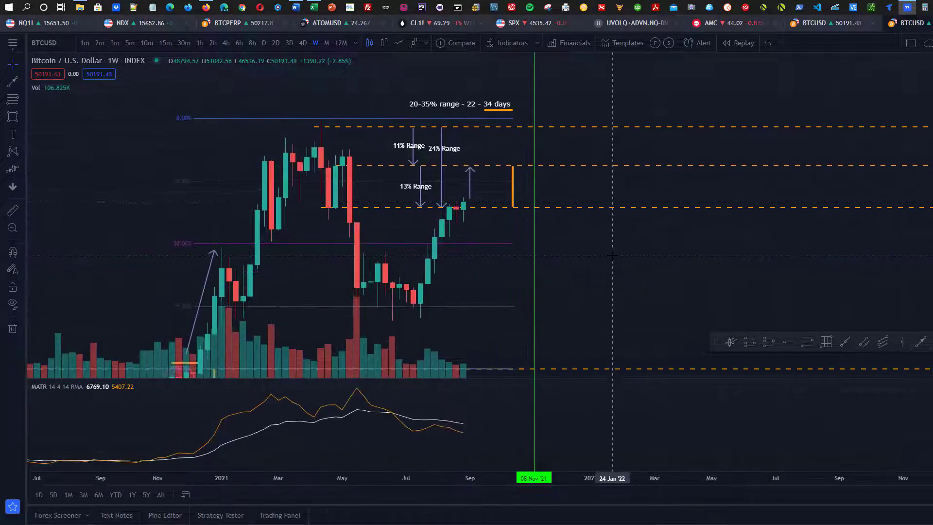
scroll(610, 252, up, 2)
drag(395, 279, 500, 286)
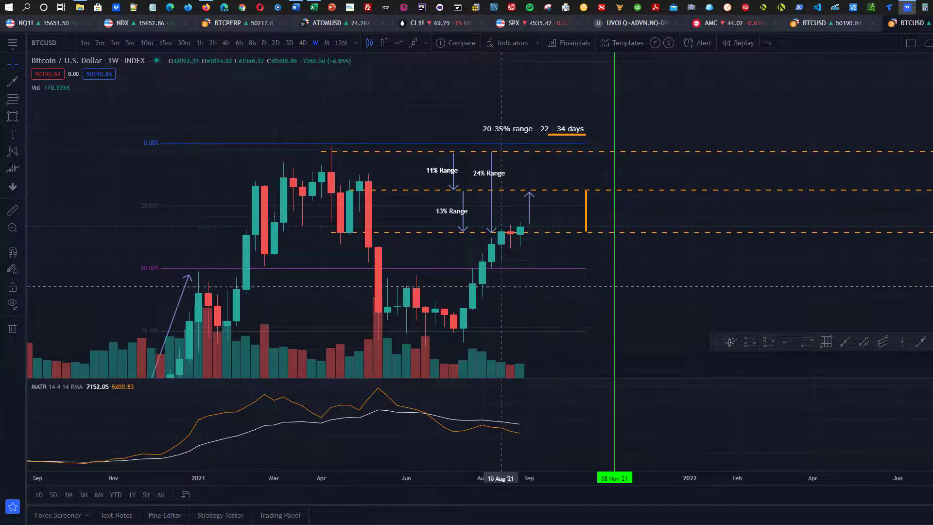
Raise the middle dashed line to the early May '21 highs, starting at 11 Apr '21, using the 4-day timeframe
click(412, 190)
drag(411, 193, 390, 181)
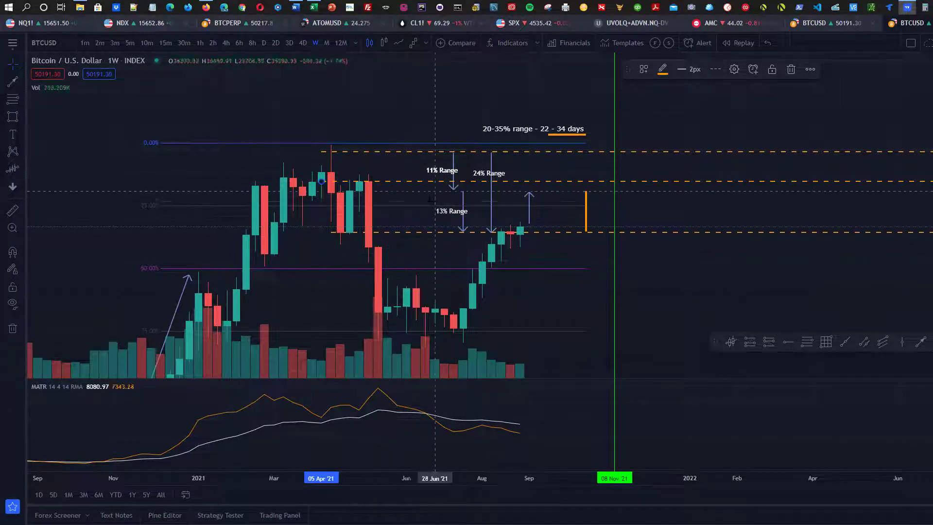
click(302, 43)
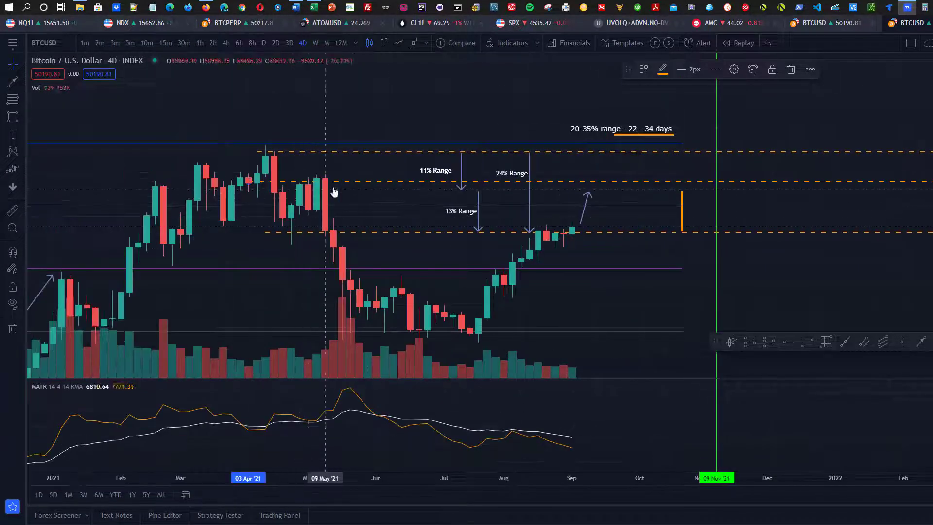
click(369, 177)
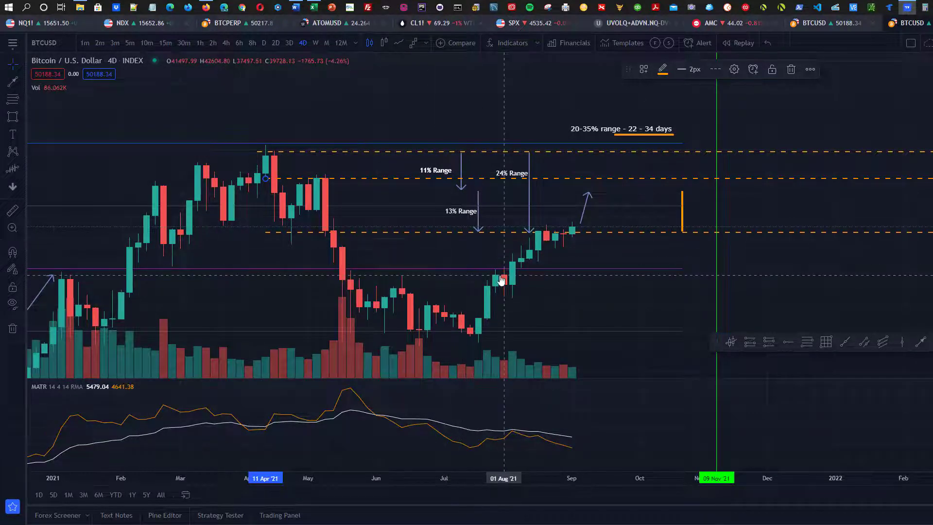
Draw a rising arrow from the lowest dashed line at 06 Sep '21 to just below the middle dashed line at 18 Sep '21
scroll(500, 275, up, 1)
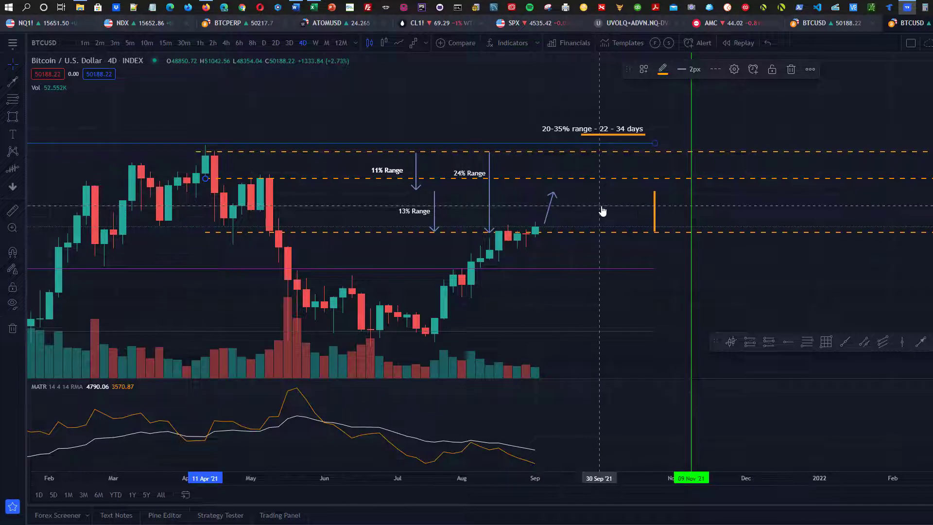
click(574, 227)
key(ctrl+z)
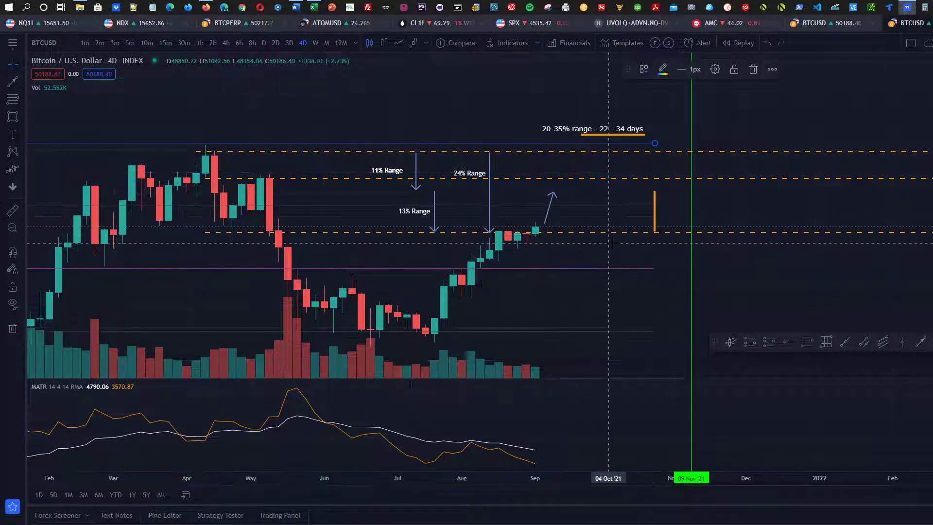
click(922, 344)
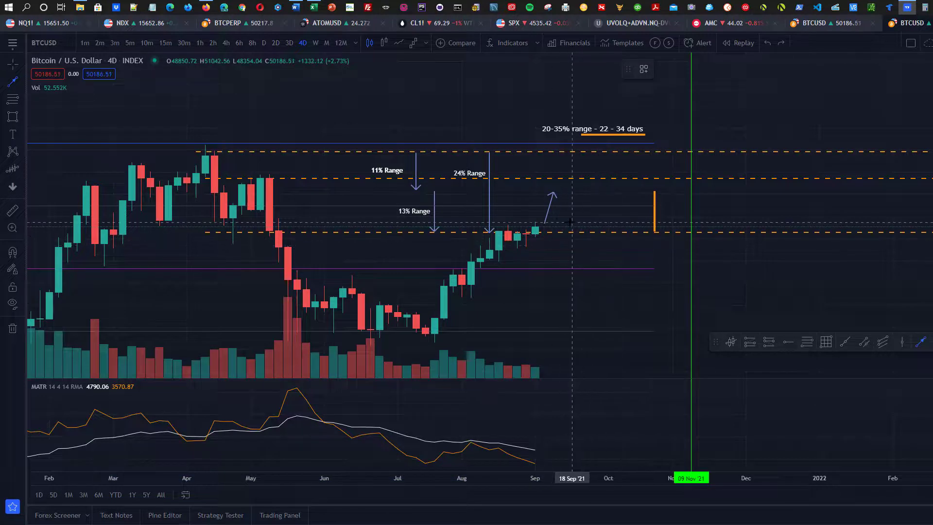
click(544, 229)
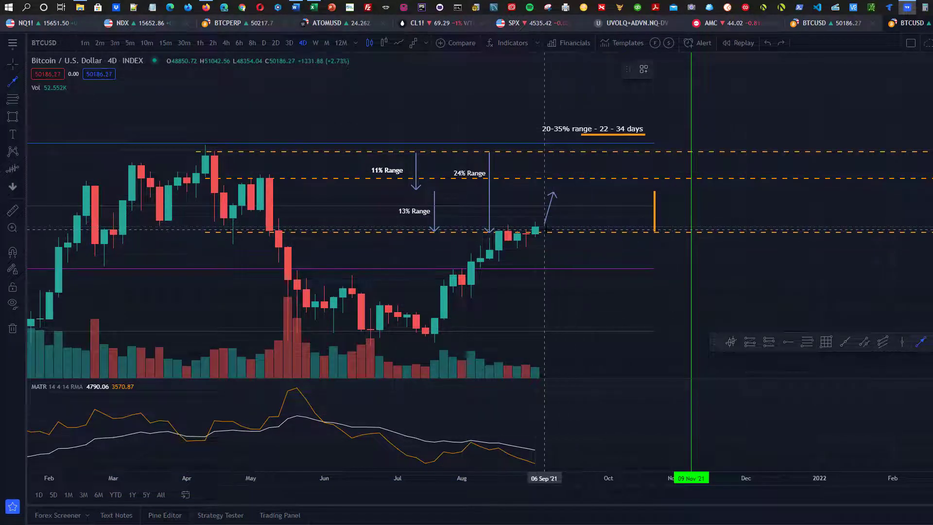
click(571, 182)
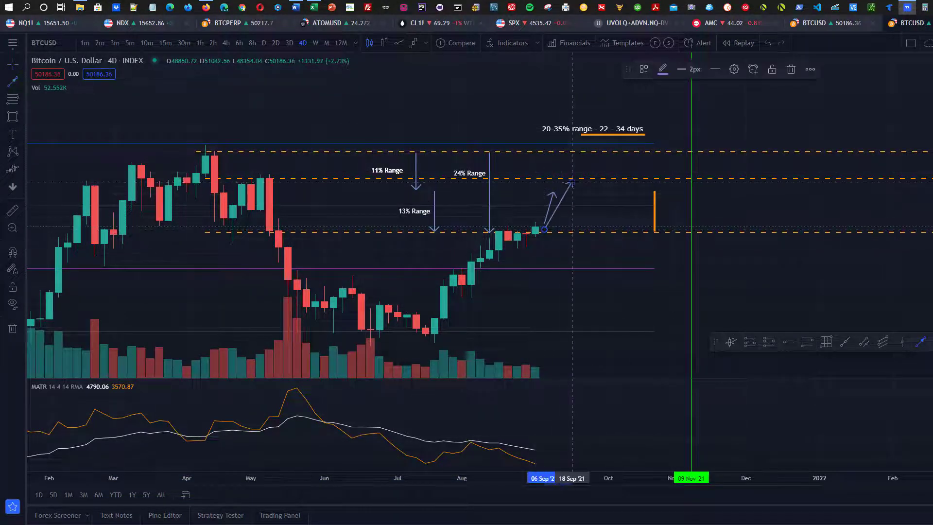
Draw a rising arrow from 22 Sep '21 to near the highest dashed line at 04 Oct '21, and a falling arrow from 18 to 30 Sep '21
click(920, 341)
click(581, 222)
click(608, 156)
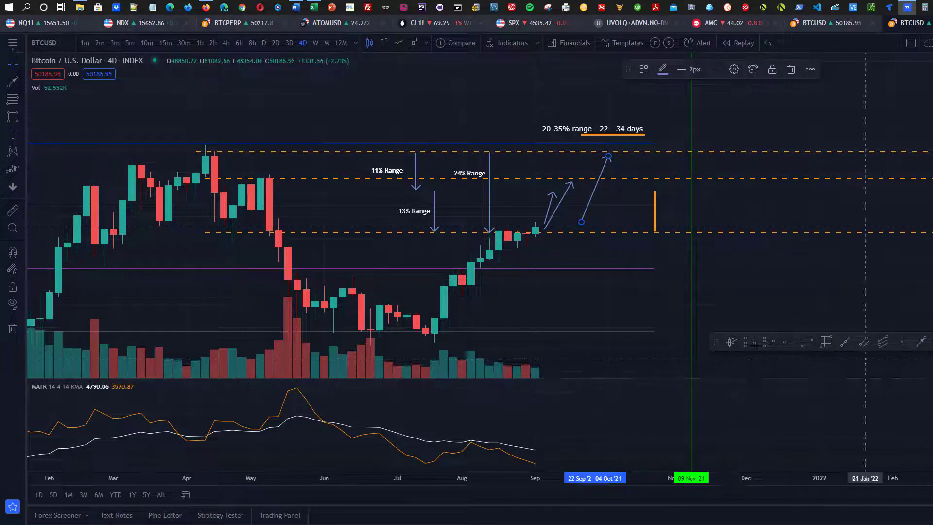
click(922, 343)
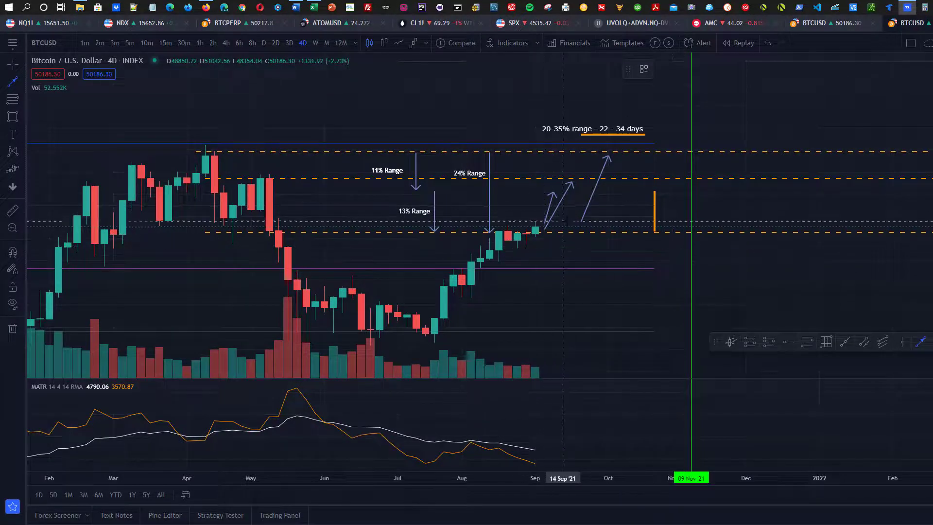
drag(572, 197, 599, 311)
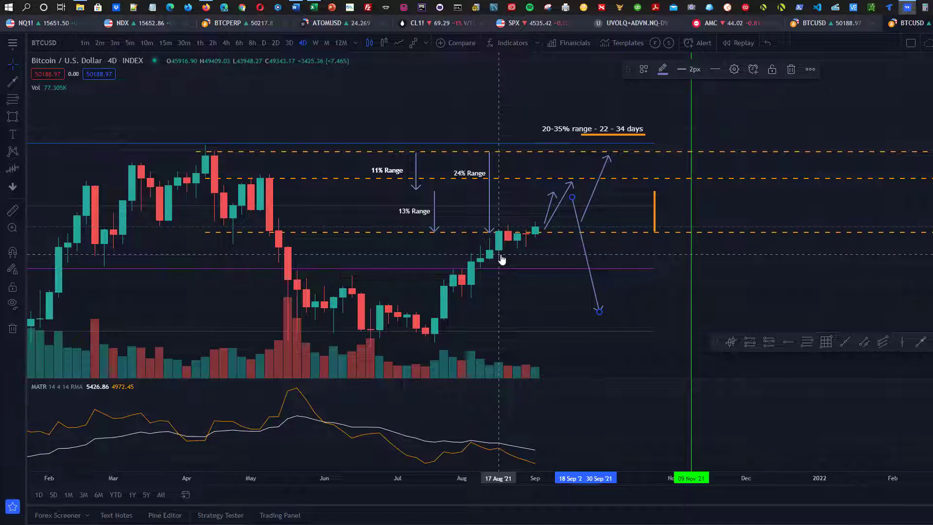
On the daily timeframe, shorten the falling arrow so it drops vertically at 18 Sep '21 to just below the purple 50% line
click(264, 42)
scroll(590, 251, down, 5)
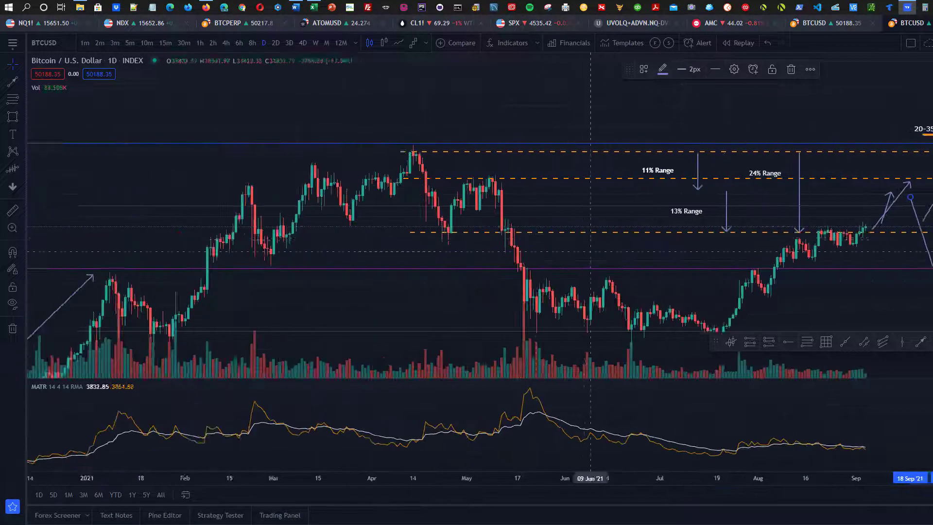
drag(591, 251, 562, 219)
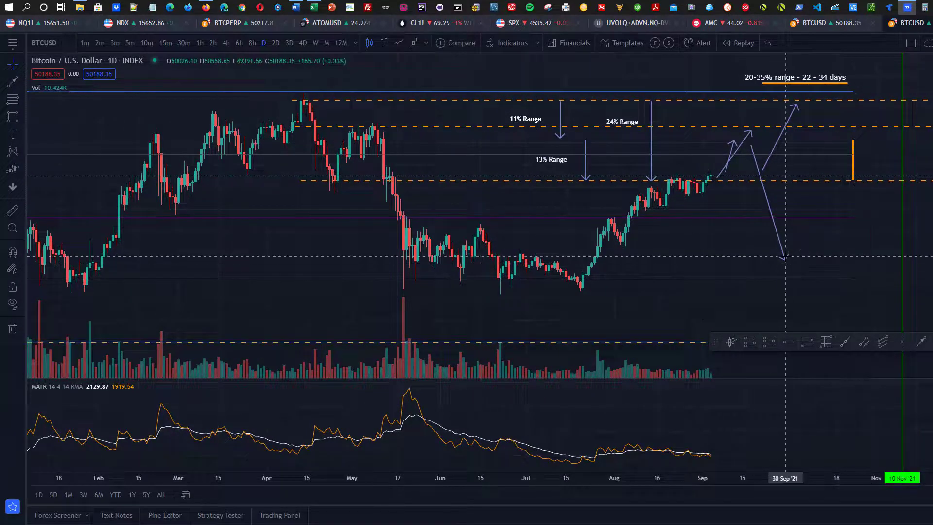
mouse_move(785, 256)
mouse_down()
mouse_move(673, 212)
mouse_move(633, 237)
mouse_move(753, 210)
mouse_move(756, 248)
mouse_move(753, 225)
mouse_move(753, 241)
mouse_move(744, 231)
mouse_move(753, 180)
mouse_move(751, 232)
mouse_up()
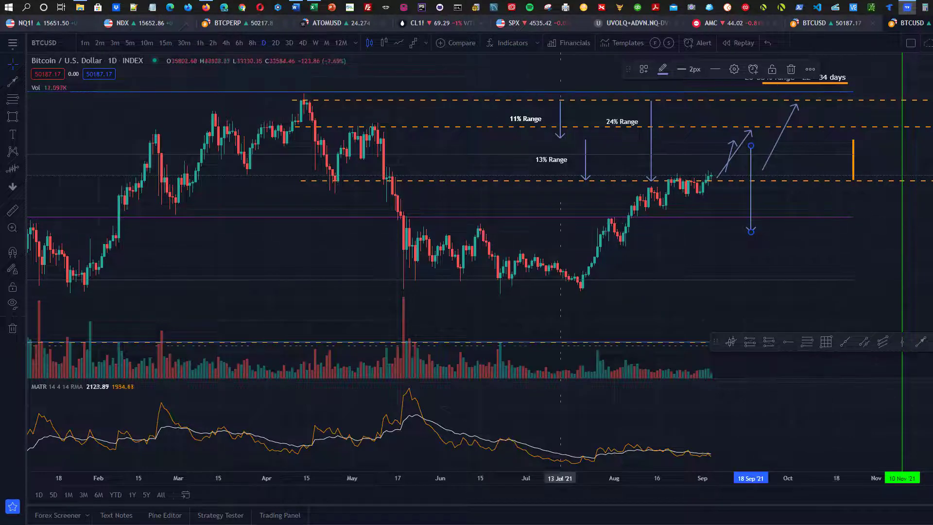
Remove all drawings from the chart and draw a short rising trend line from the latest candle to 06 Sep '21
click(13, 329)
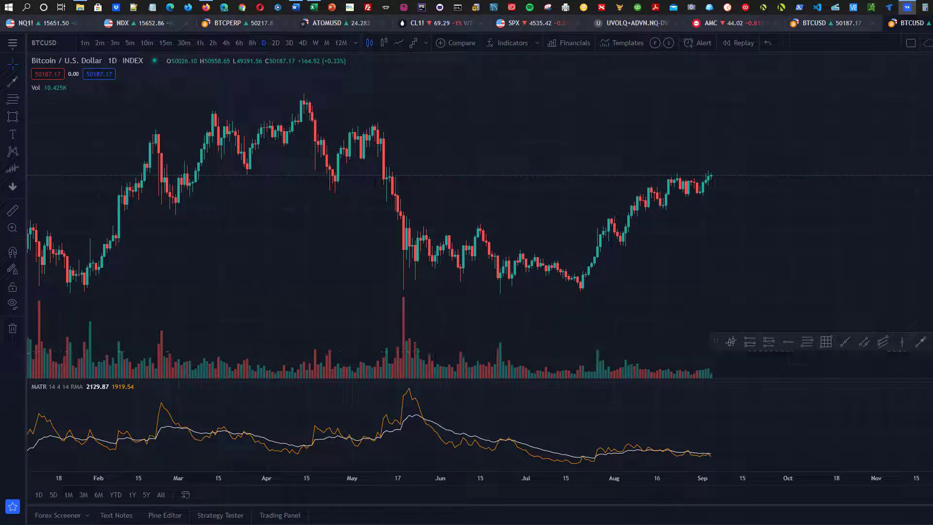
key(alt+t)
click(711, 176)
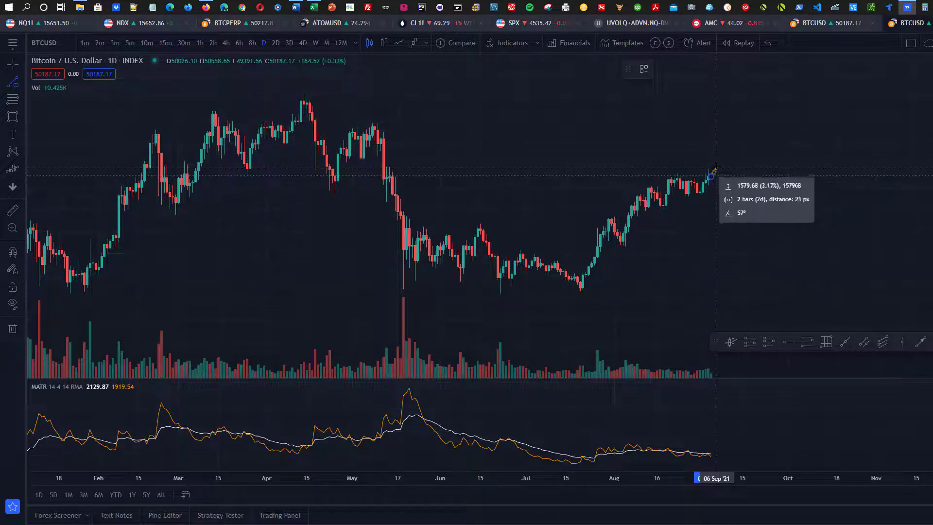
click(717, 162)
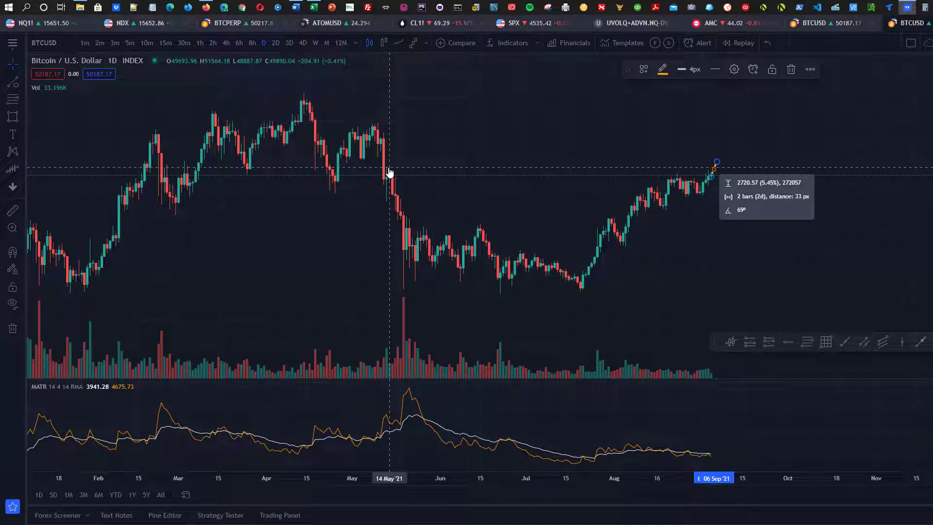
On the 4-day timeframe, add a dashed horizontal ray from 09 May '21 and extend the rising trend line to it at 14 Sep '21
click(297, 42)
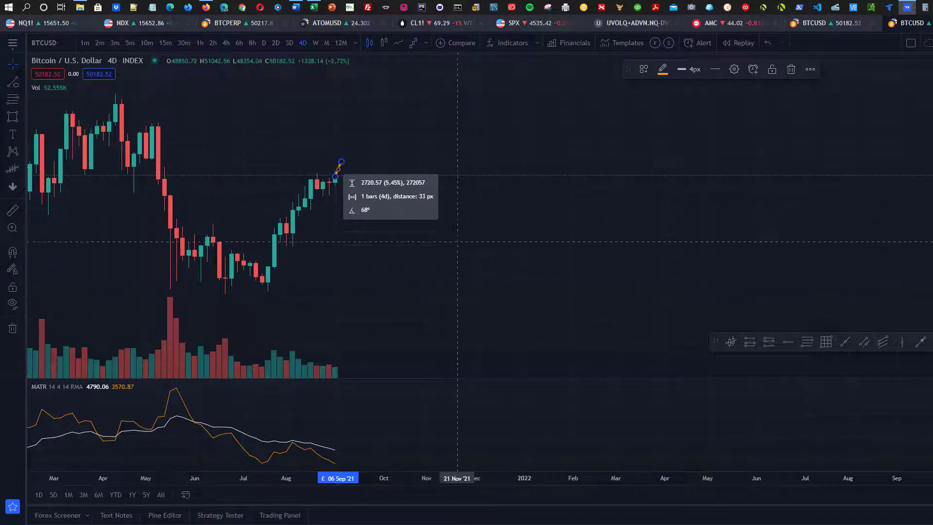
click(788, 342)
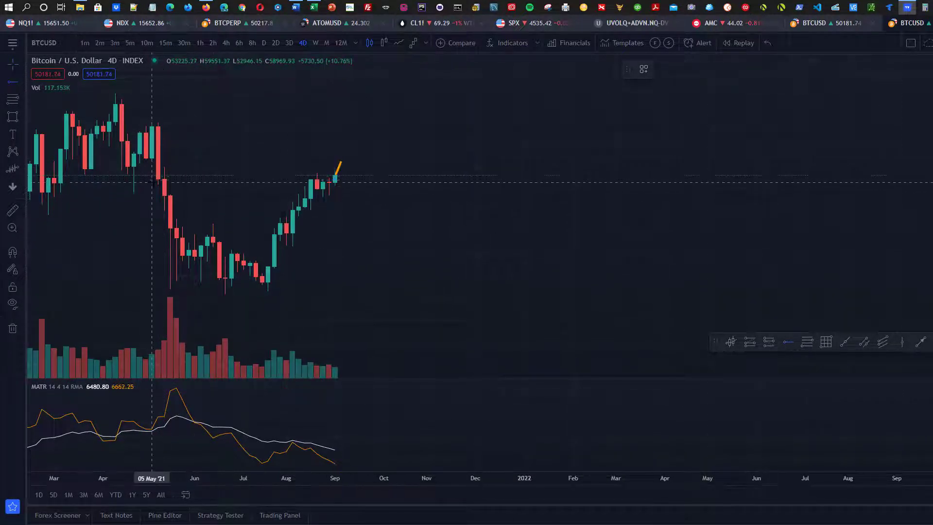
click(158, 166)
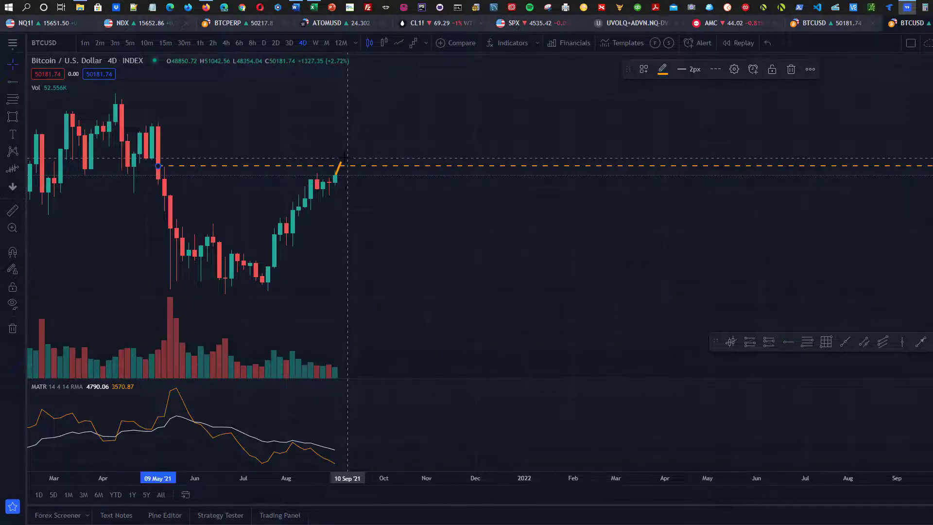
mouse_move(341, 162)
mouse_down()
mouse_move(347, 177)
mouse_move(353, 167)
mouse_up()
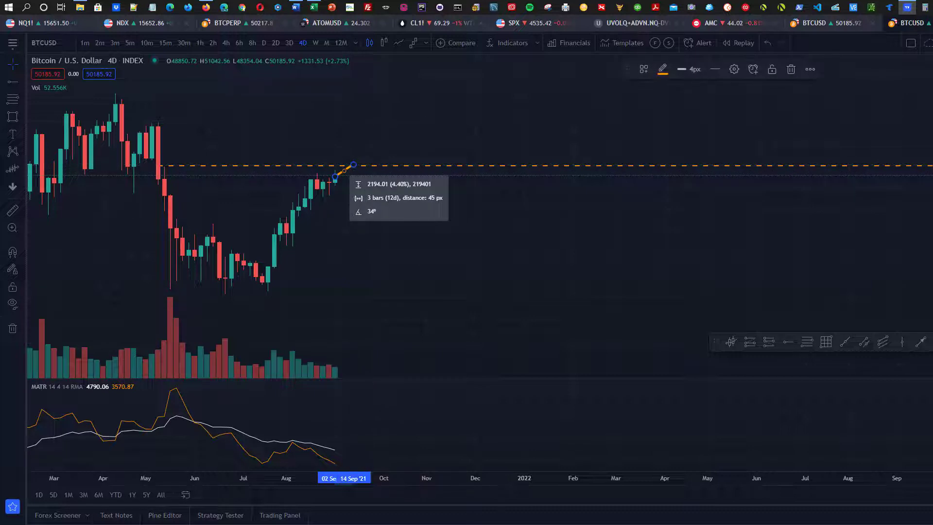
Draw a falling trend line from the dashed ray at 08 Oct '21 to 24 Oct '21, and add a horizontal ray from 24 Jul '21 at its lower end
key(alt+t)
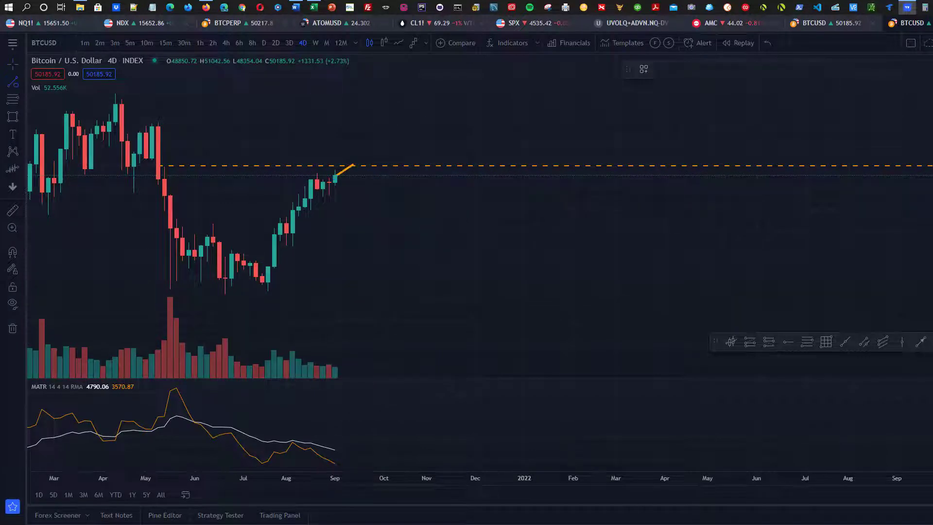
click(390, 167)
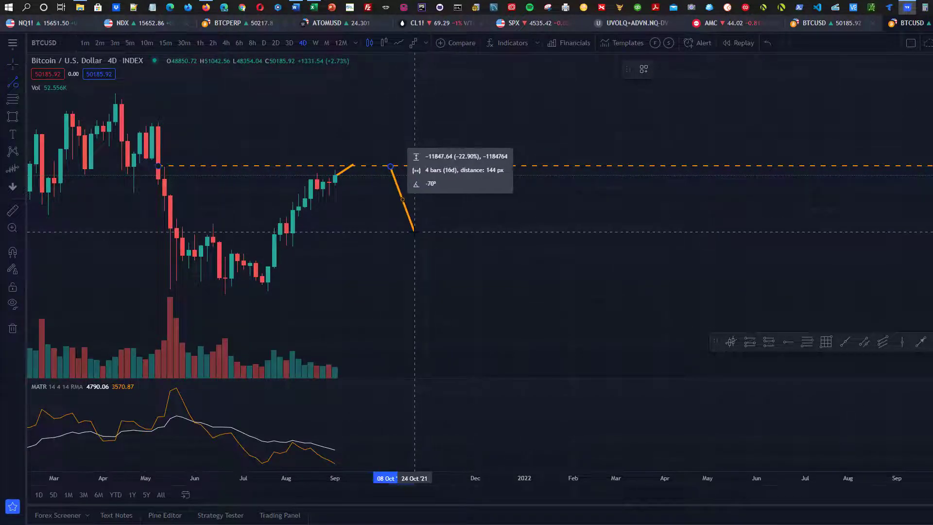
click(414, 232)
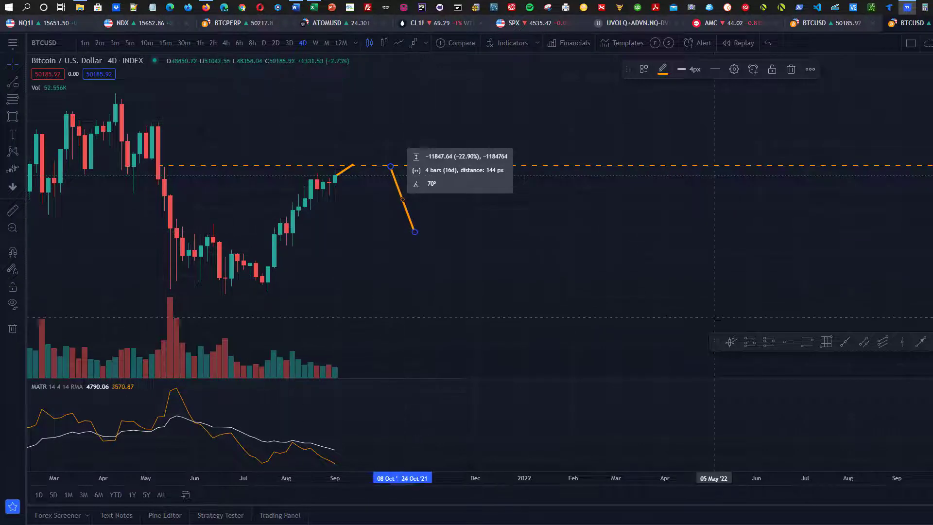
click(784, 343)
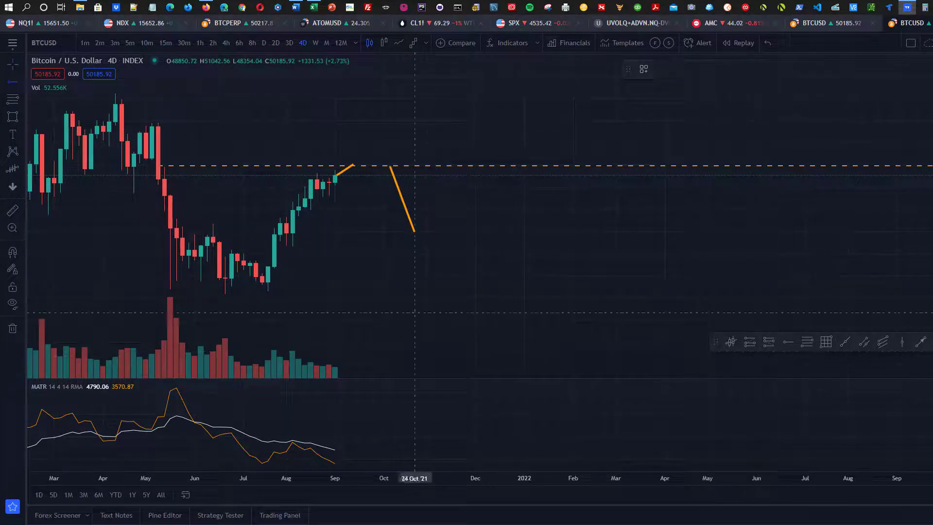
click(274, 234)
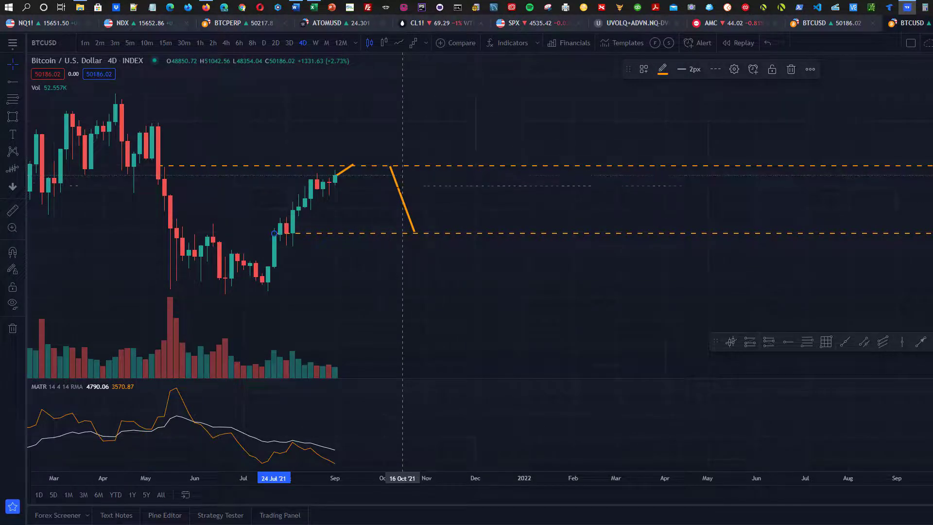
Shorten the October falling trend line so it ends at 16 Oct '21, above the lower dashed ray
click(402, 194)
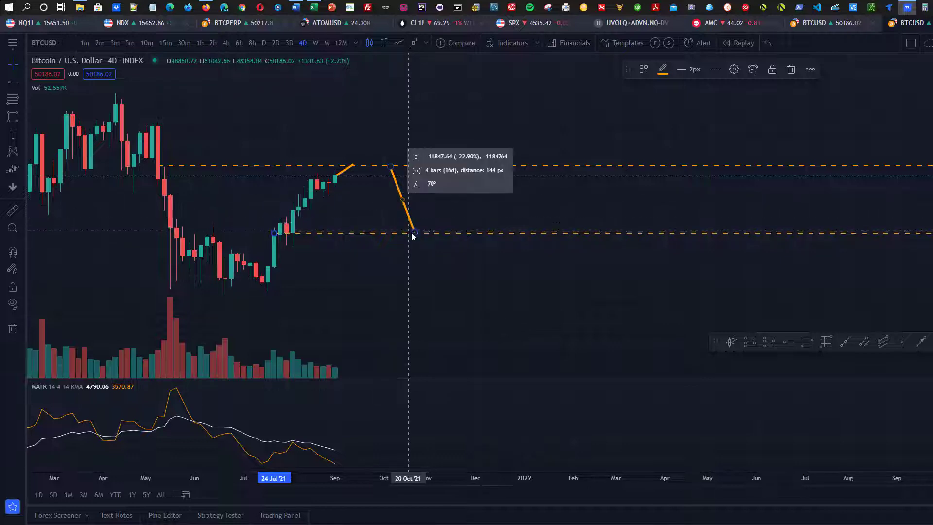
mouse_move(416, 236)
mouse_down()
mouse_move(403, 230)
mouse_move(408, 219)
mouse_up()
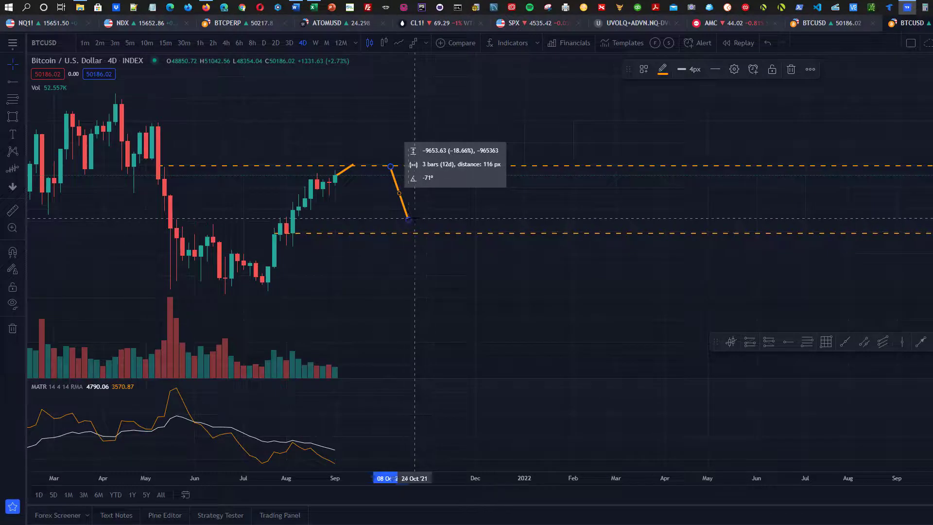
drag(411, 219, 404, 211)
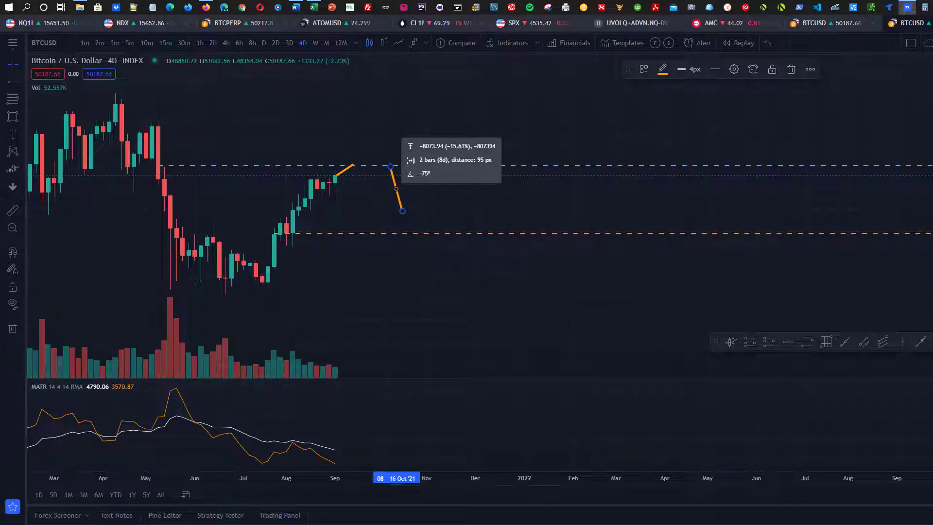
Draw a second falling trend line from 01 Nov '21 to 13 Nov '21, crossing the lower dashed ray
key(alt+t)
click(427, 208)
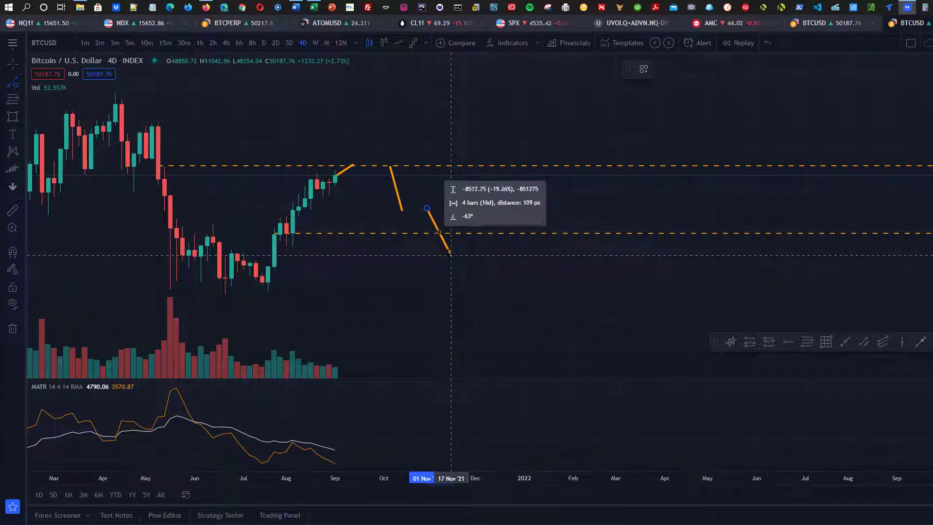
click(445, 252)
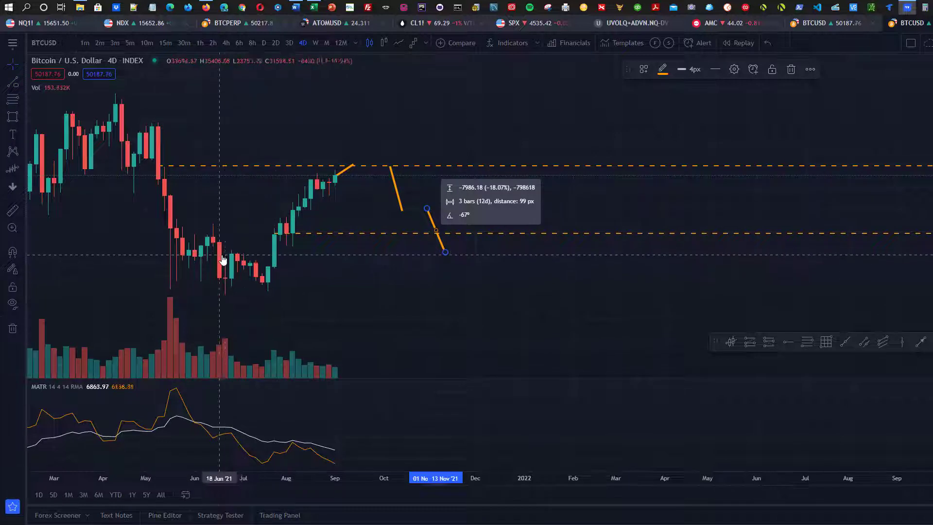
Mark 0, 0.5 and 1 levels from the summer lows at 27 Apr '21 up to the lower dashed ray at 21 Aug '21
click(826, 341)
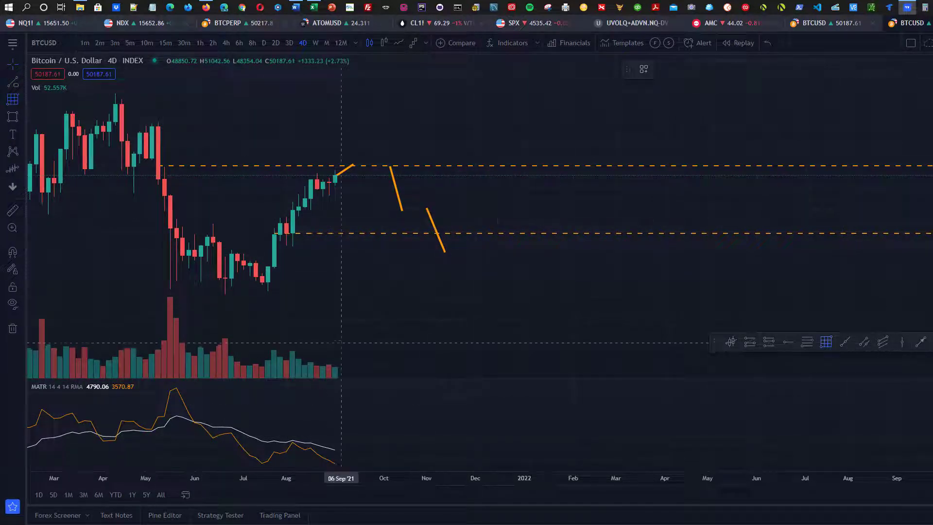
click(139, 284)
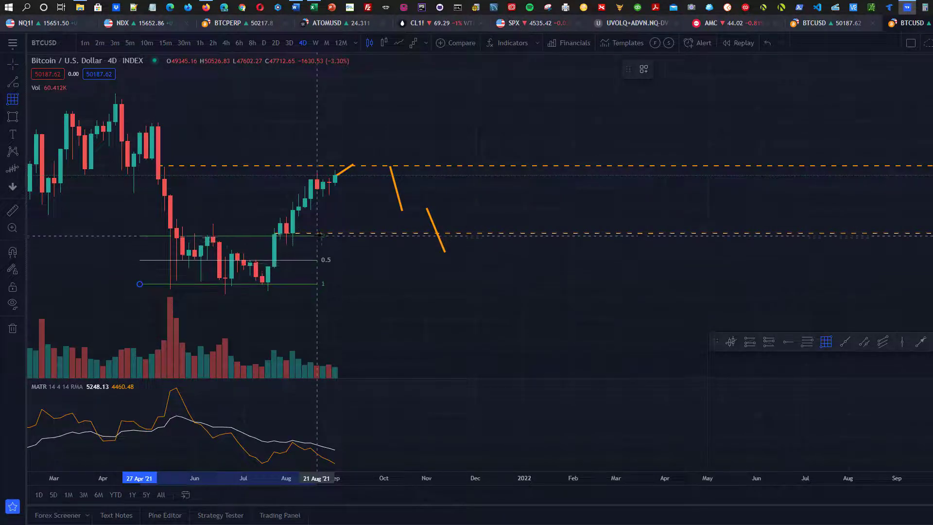
click(319, 234)
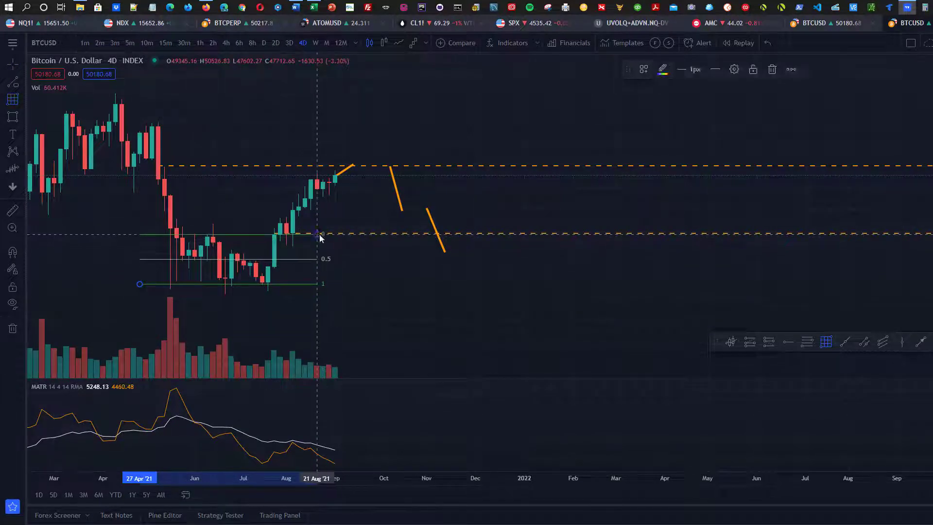
click(445, 253)
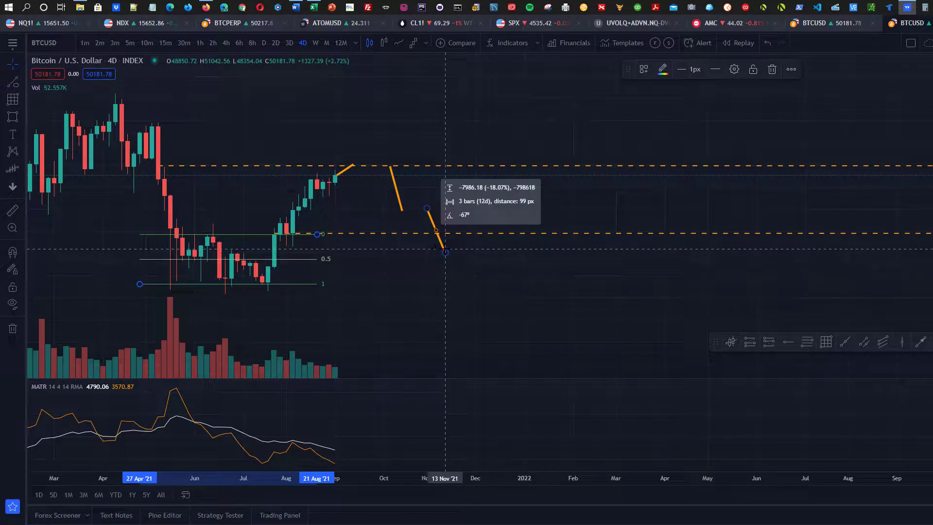
Extend the November falling trend line slightly lower at 13 Nov '21, and draw a rising one from 11 Dec to 27 Dec '21 across the lower dashed ray
drag(445, 252, 450, 262)
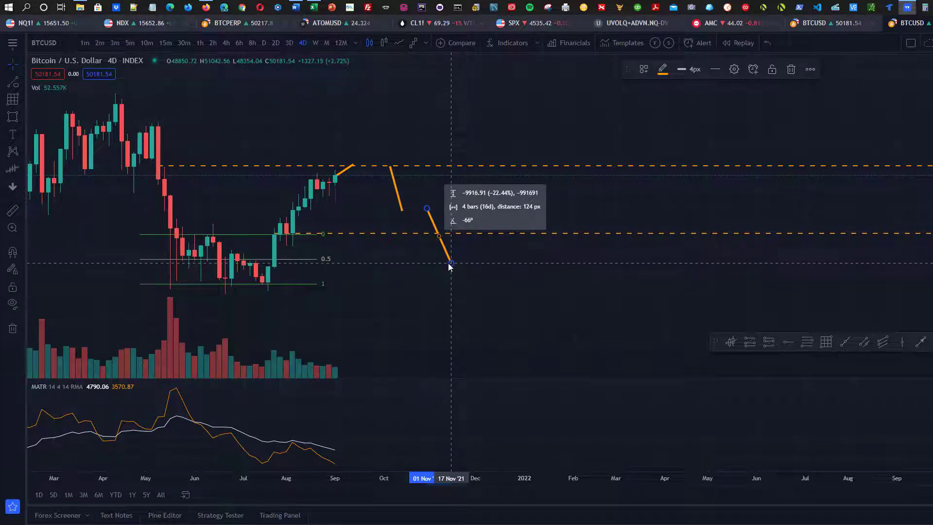
drag(449, 265, 447, 258)
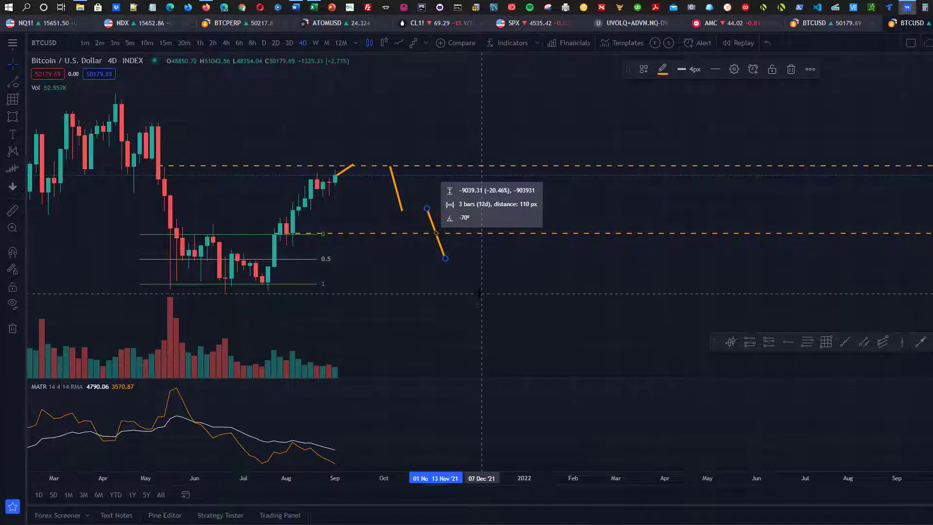
click(921, 342)
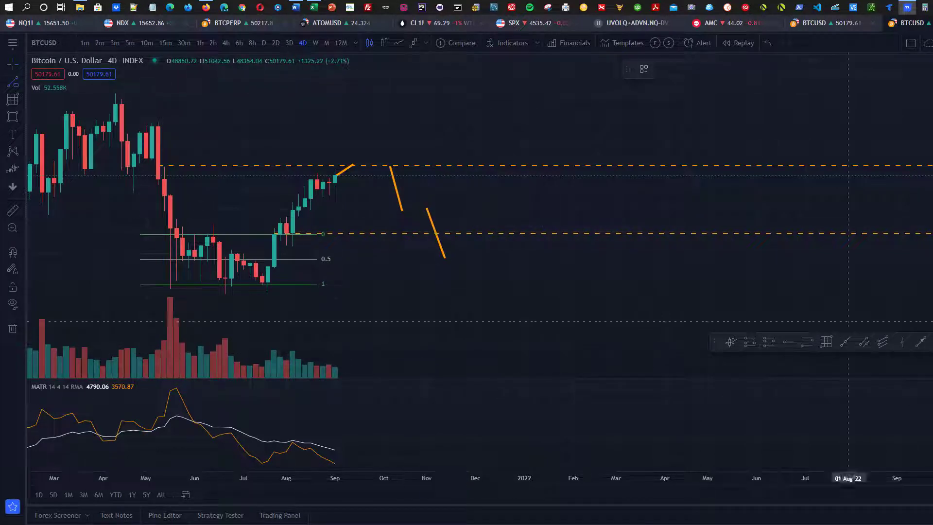
click(488, 261)
click(512, 232)
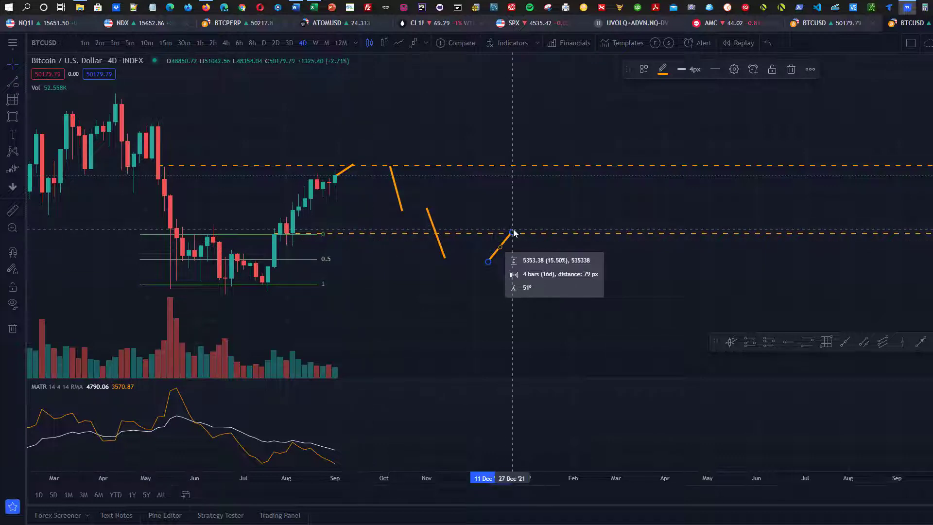
drag(512, 232, 512, 228)
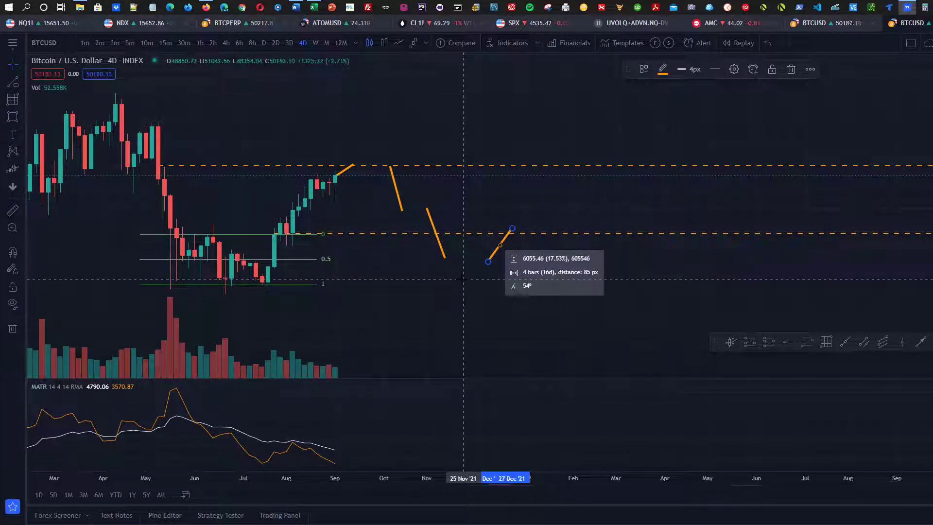
Switch to the daily chart and draw a green extended trend line under the summer rally from 19 Jul '21 through 03 Sep '21
click(263, 43)
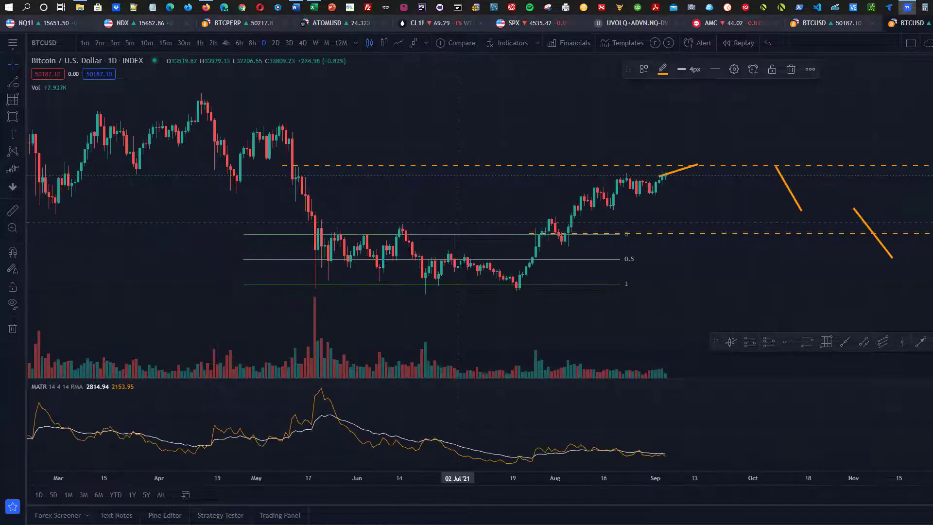
drag(727, 261, 279, 291)
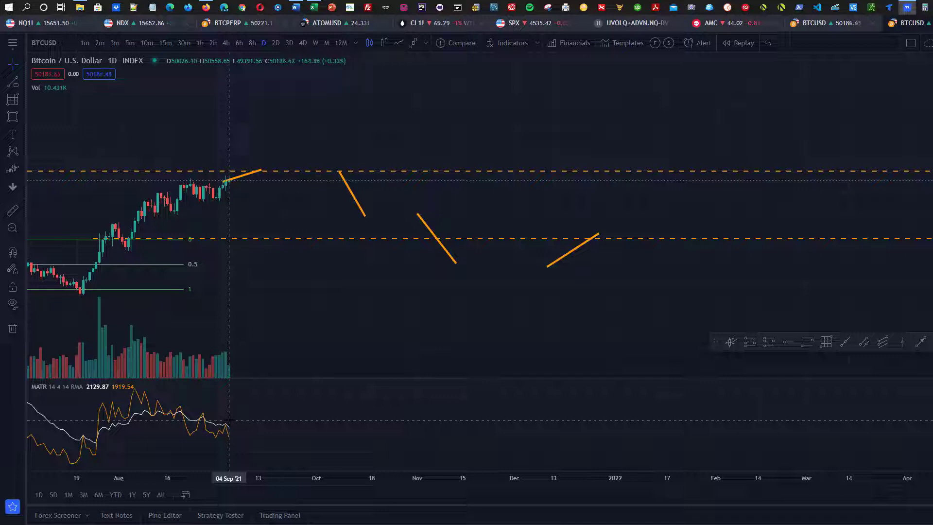
scroll(387, 183, down, 2)
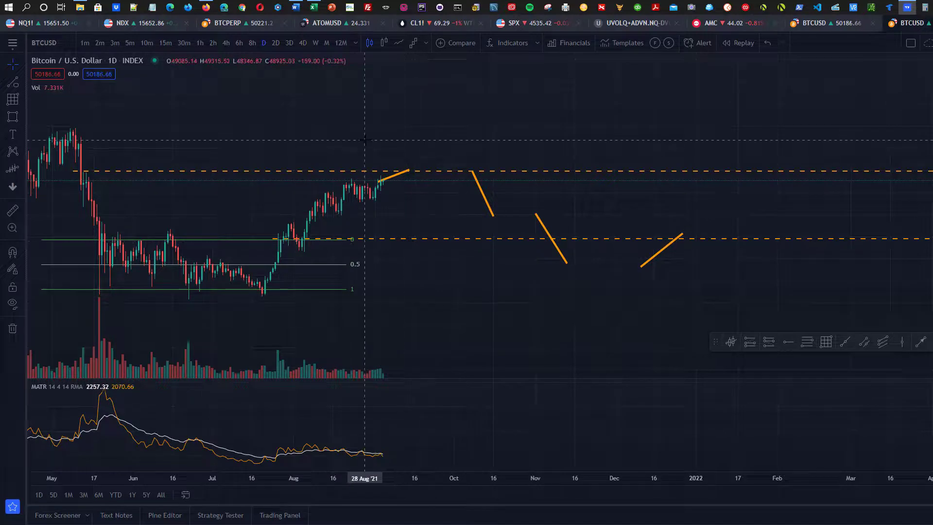
drag(379, 240, 557, 129)
scroll(531, 135, down, 2)
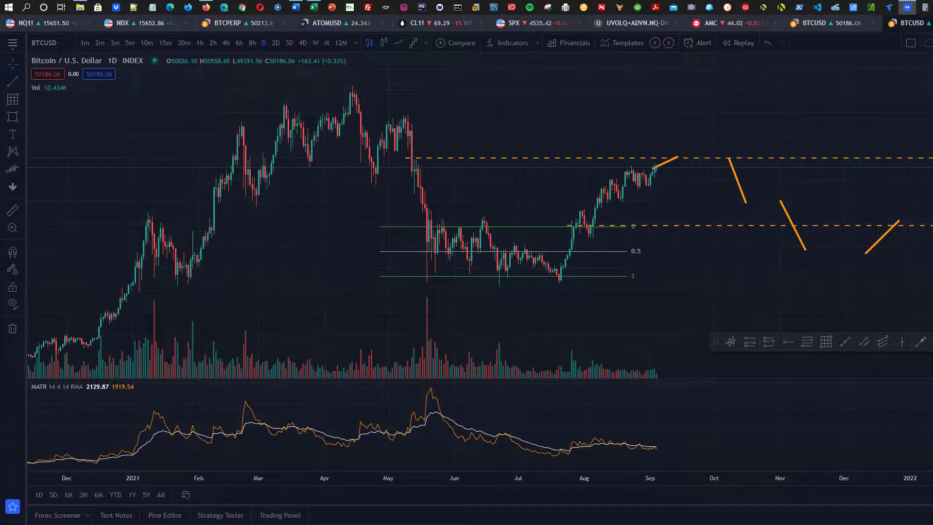
key(alt+t)
click(550, 286)
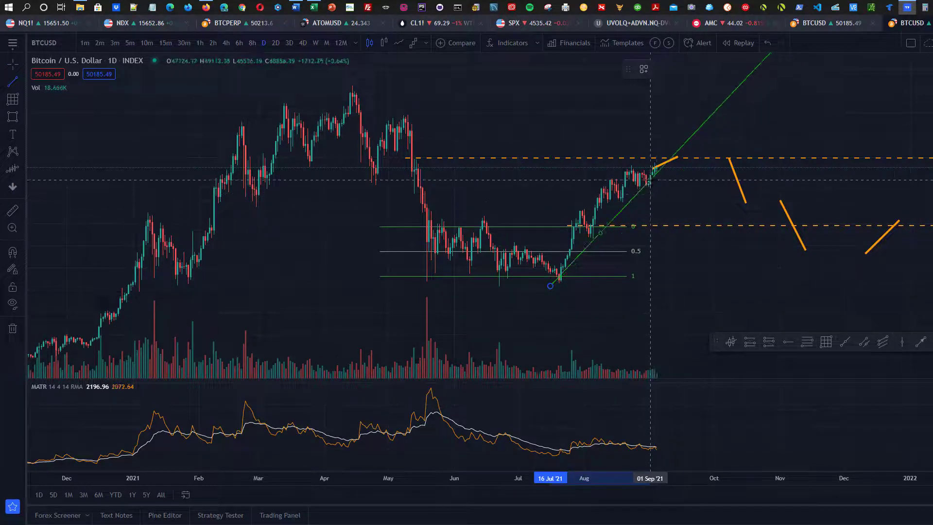
click(654, 180)
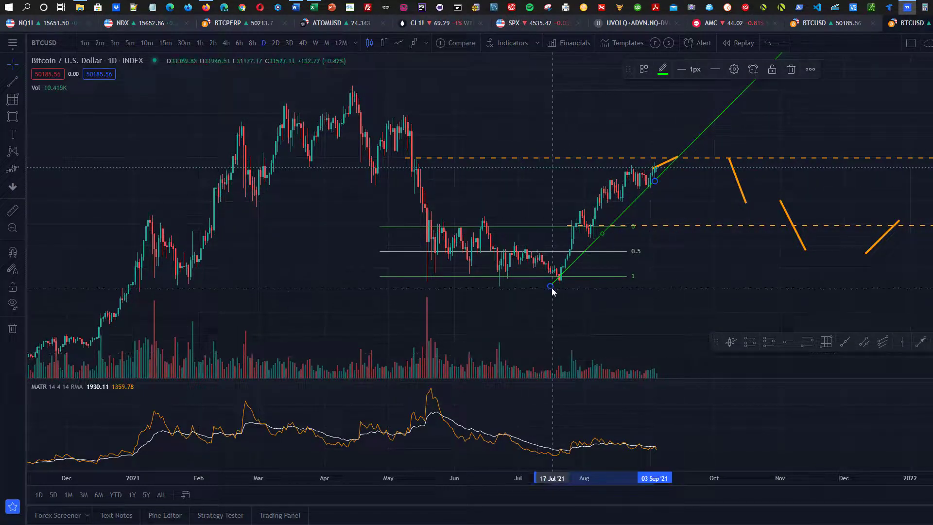
drag(552, 287, 557, 288)
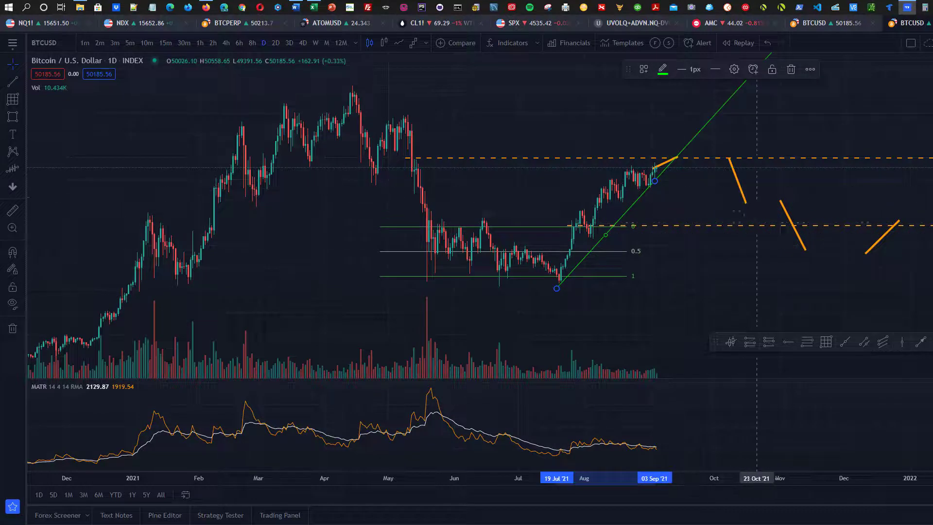
Check the October falling line's measurements and draw a steep rising trend line along the February rally from 11 Feb to 13 Feb '21
click(744, 201)
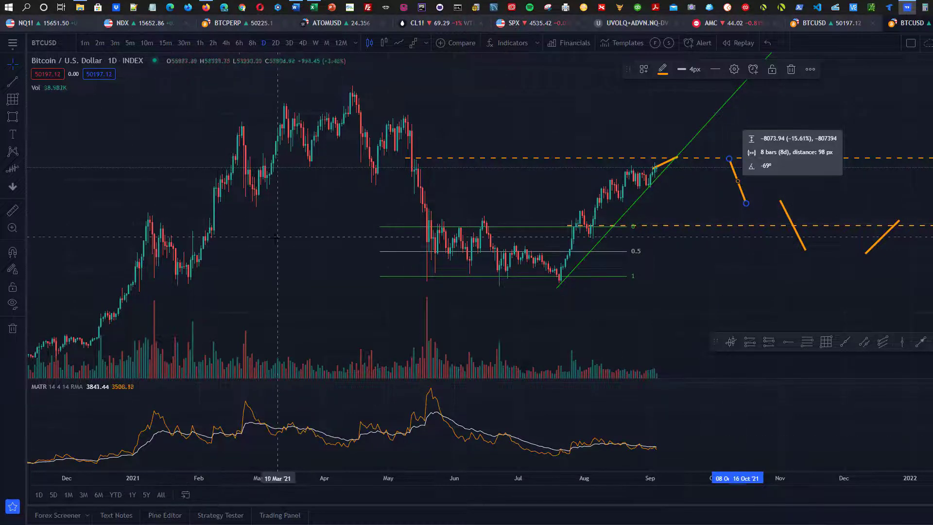
key(alt+t)
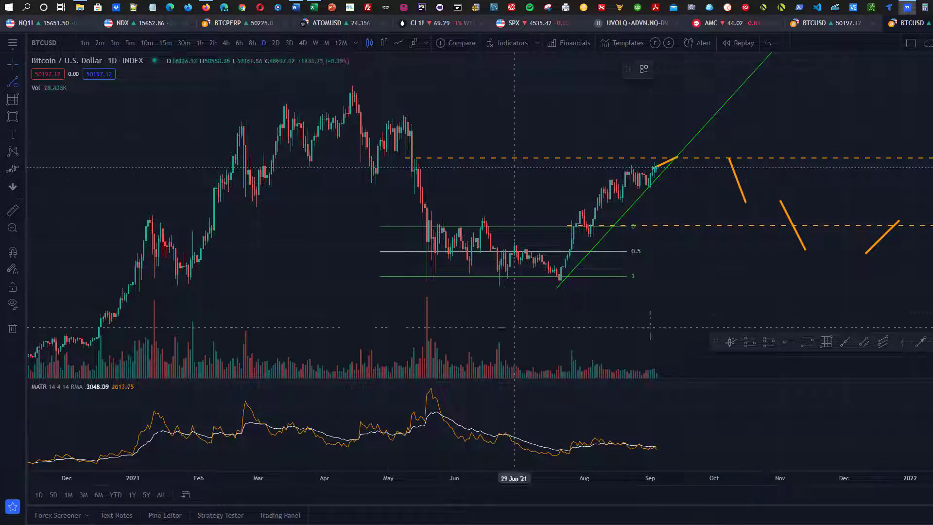
click(222, 233)
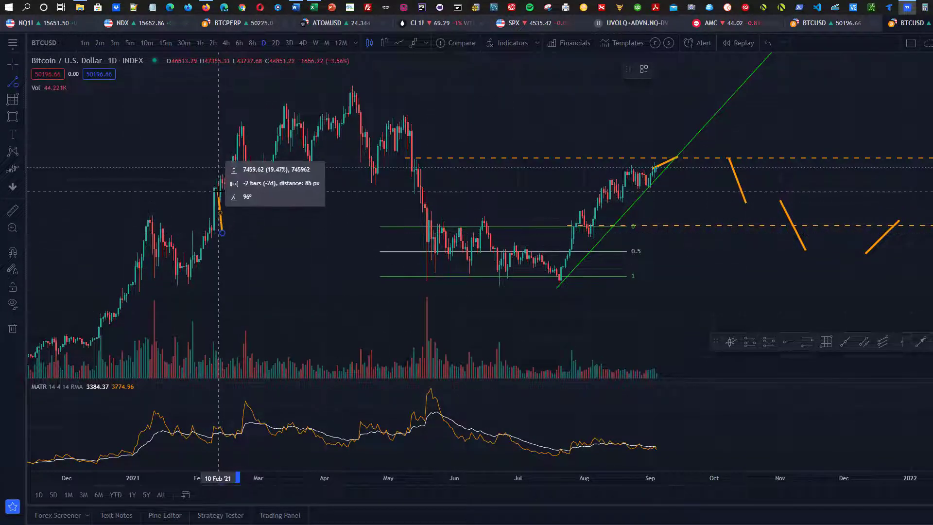
click(224, 187)
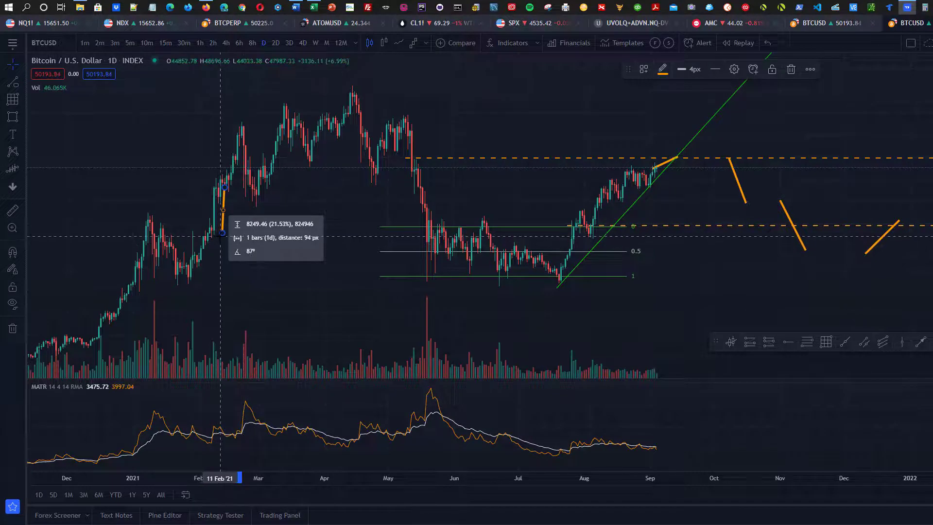
drag(222, 233, 220, 230)
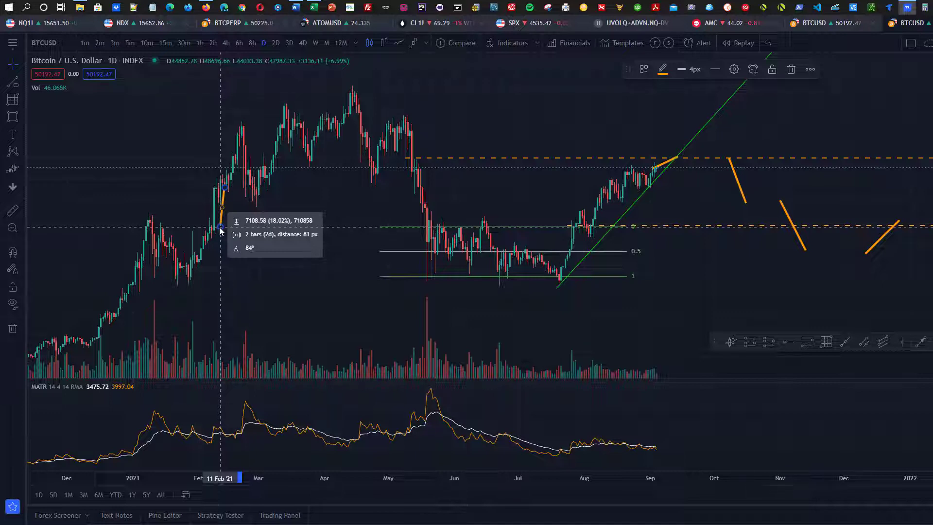
click(221, 227)
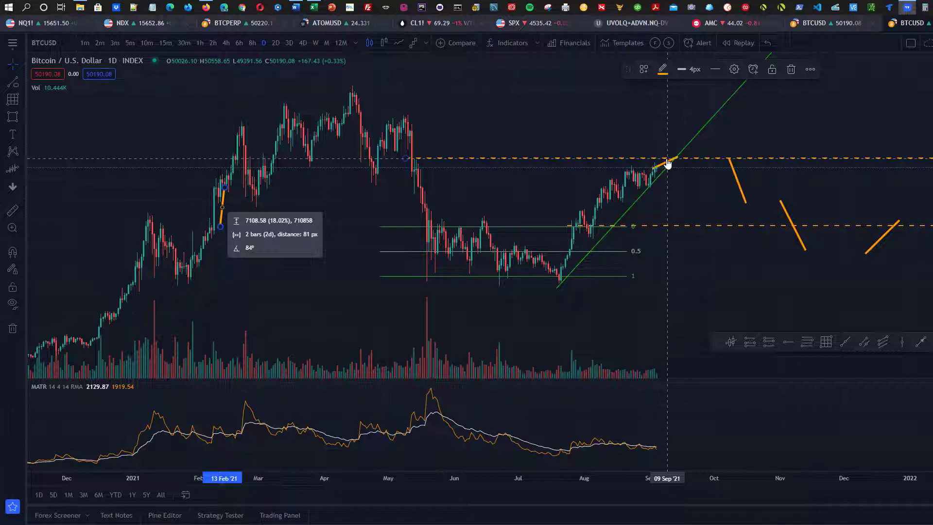
Switch to the annotated 4-day BTCUSD chart and examine the market cycle from 2015 through the 2018 decline
click(810, 23)
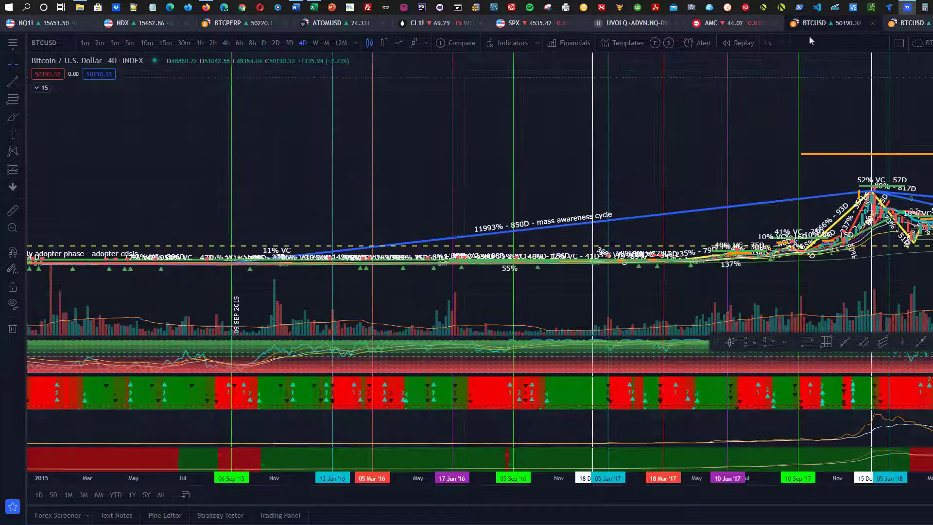
scroll(467, 193, down, 2)
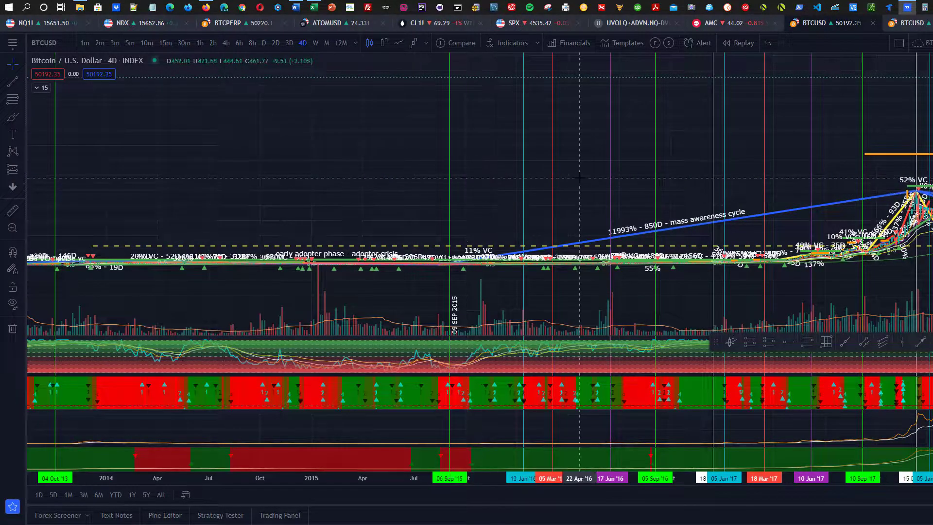
drag(564, 179, 386, 174)
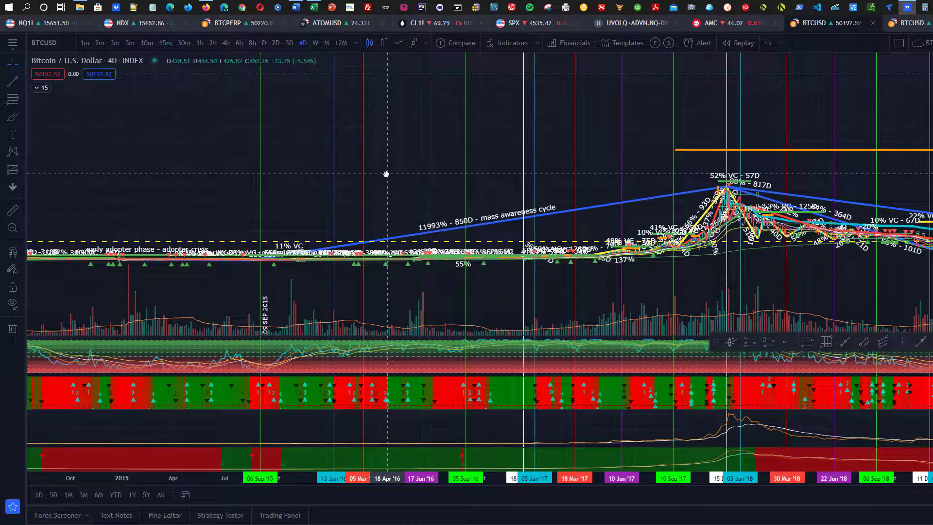